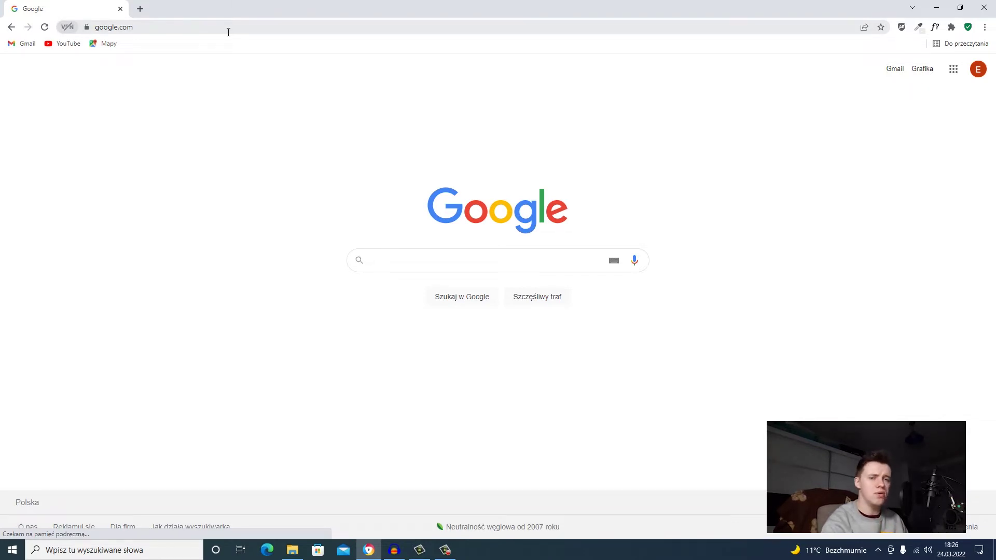
# Go to photopea.com from Chrome's address bar
pyautogui.click(228, 32)
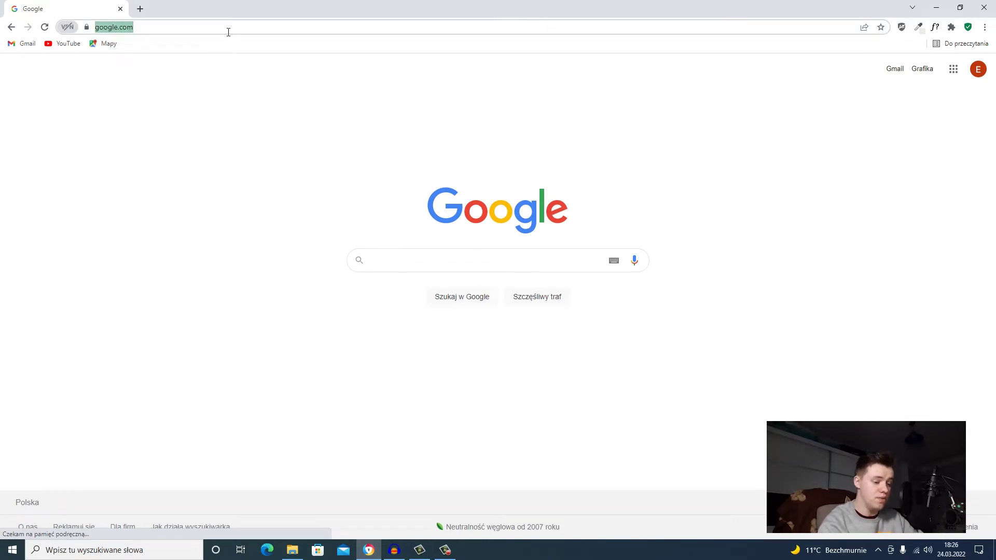
pyautogui.write('photopea')
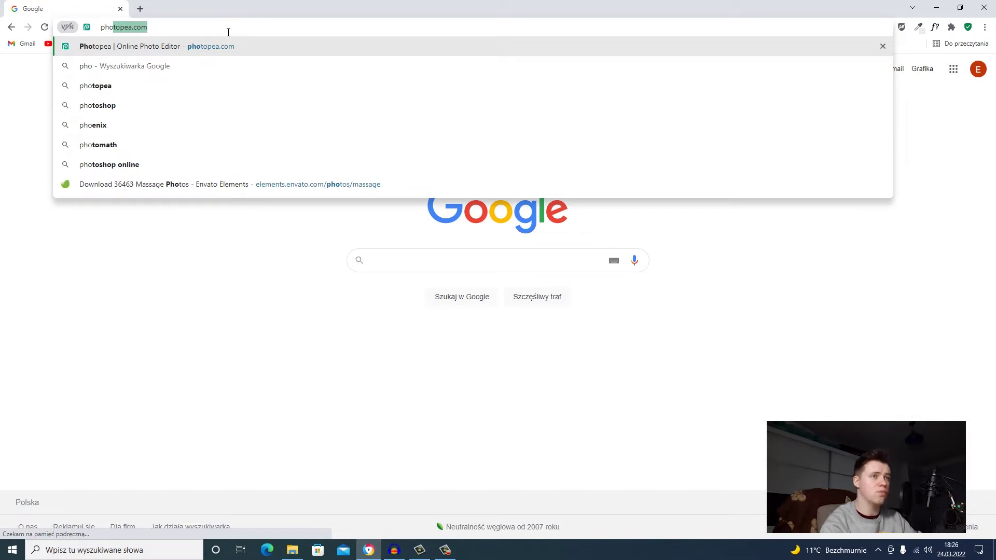
pyautogui.press('Return')
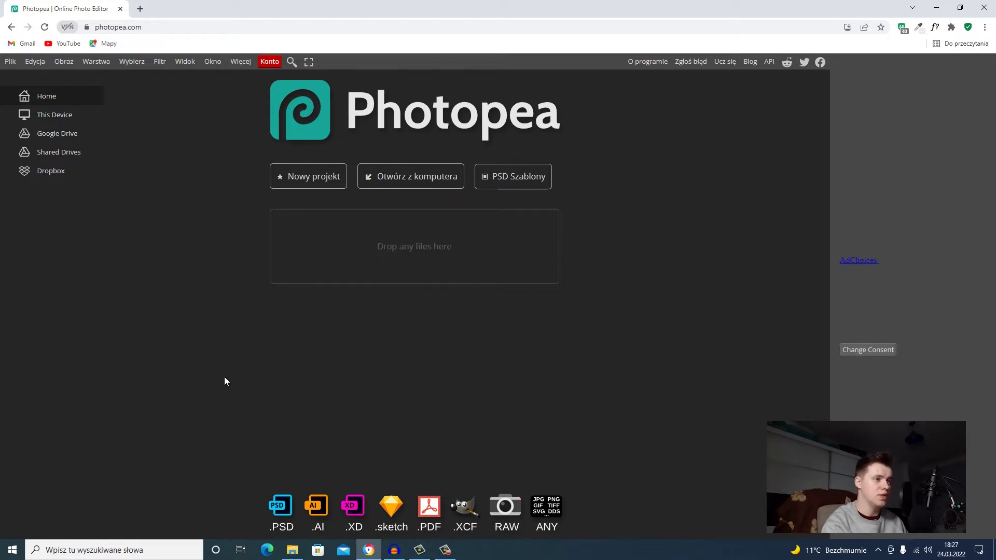
pyautogui.click(292, 178)
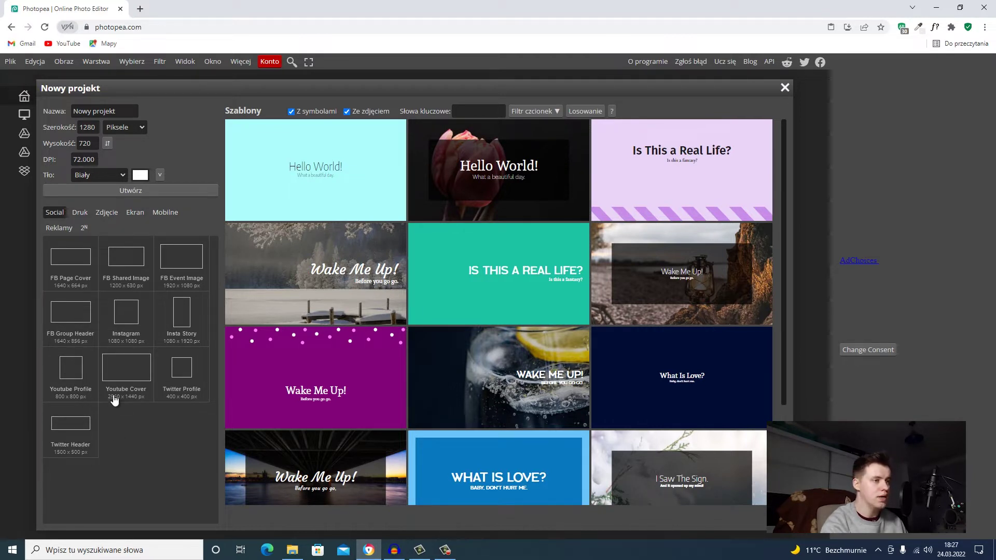
pyautogui.scroll(-2, 543, 306)
pyautogui.scroll(-5, 553, 280)
pyautogui.scroll(-5, 536, 289)
pyautogui.scroll(-5, 538, 296)
pyautogui.click(92, 126)
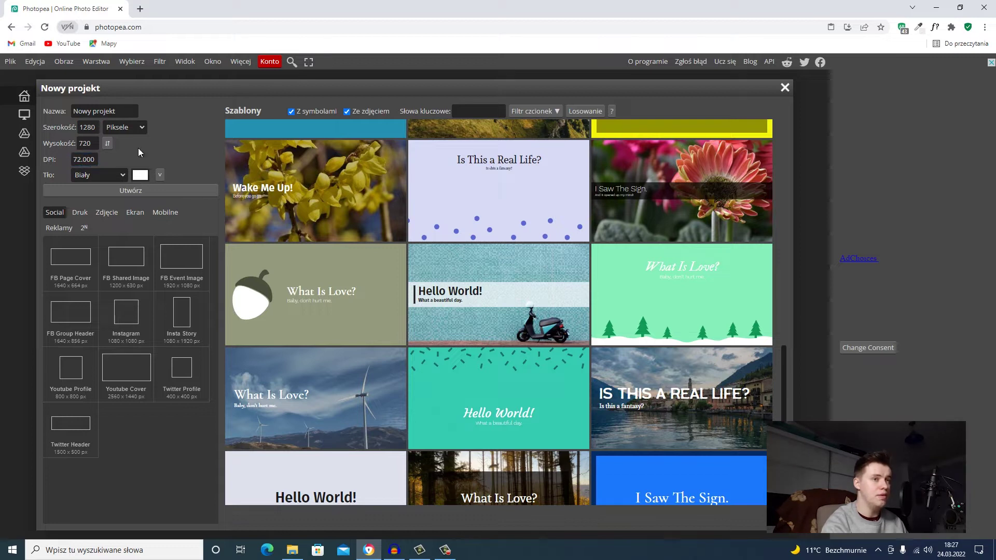
pyautogui.click(123, 175)
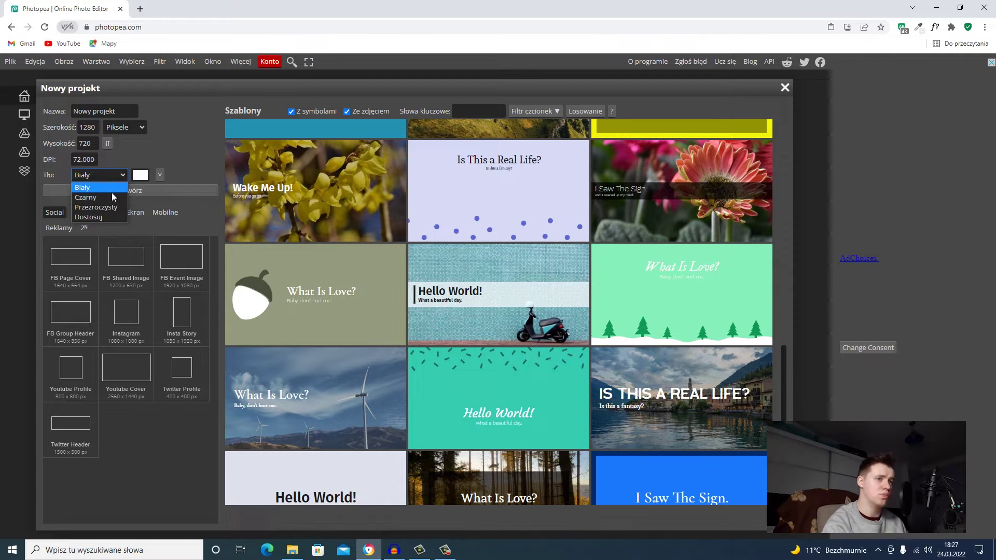
pyautogui.click(103, 174)
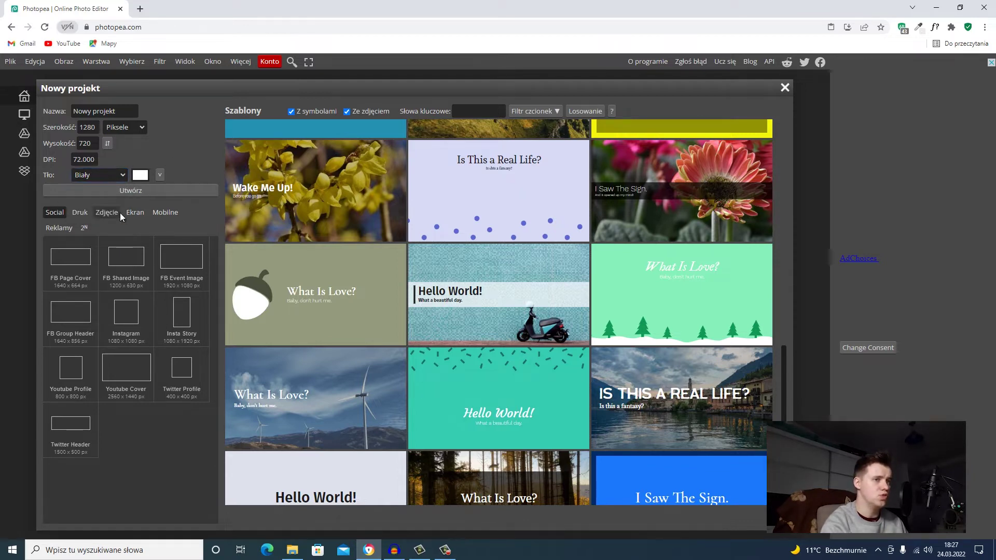
pyautogui.click(784, 88)
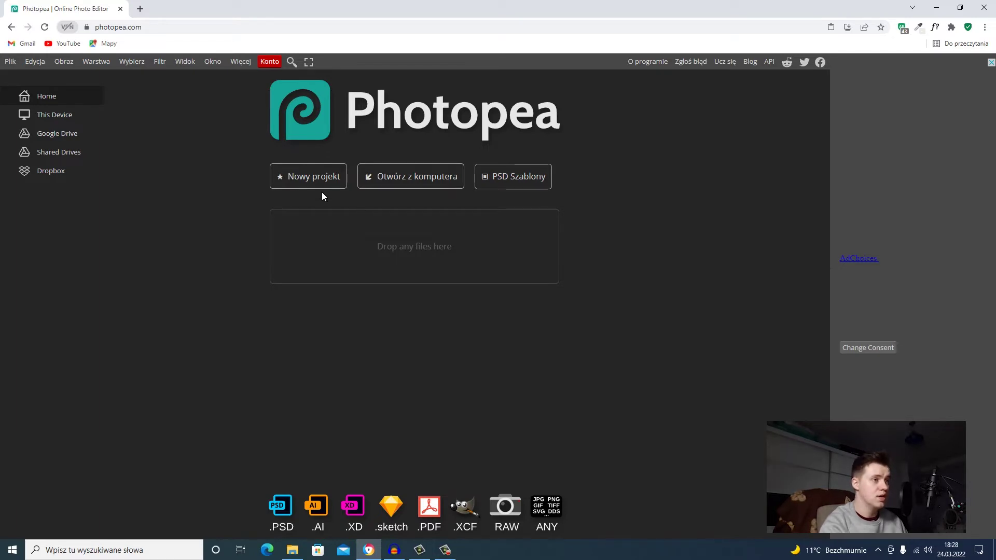
# Drag wzor miniaturki.psd from the Pobrane folder in File Explorer into Photopea
pyautogui.click(293, 551)
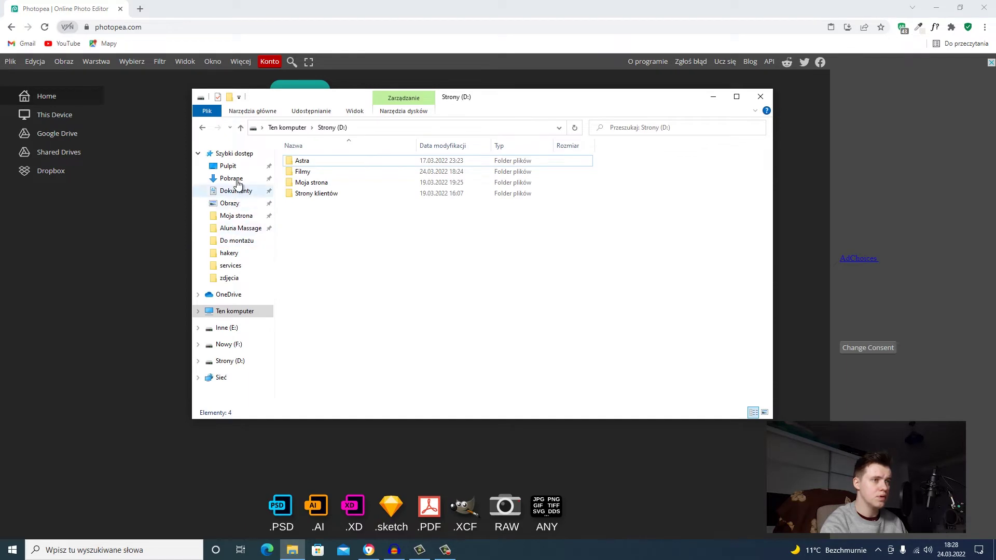
pyautogui.click(237, 180)
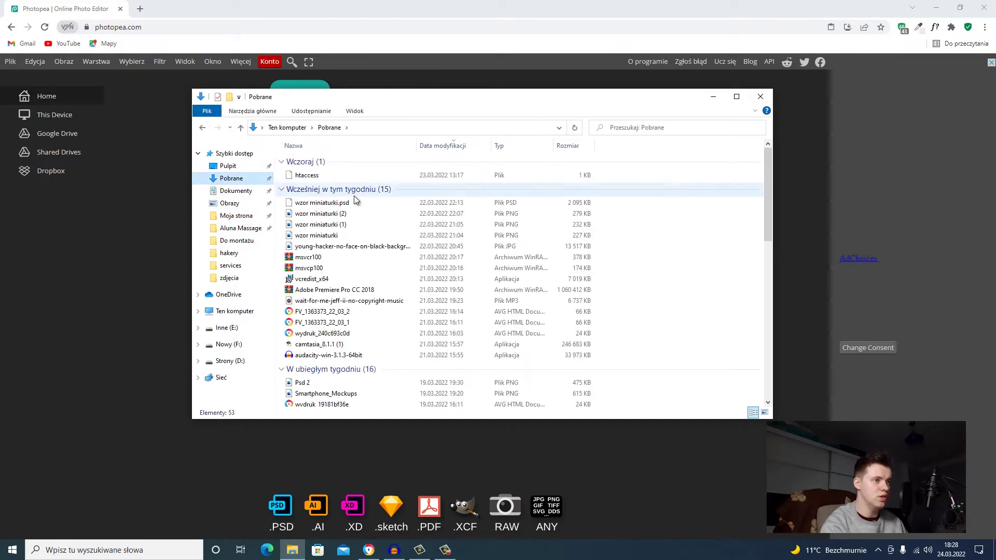
pyautogui.click(344, 203)
pyautogui.moveTo(344, 203); pyautogui.dragTo(169, 211)
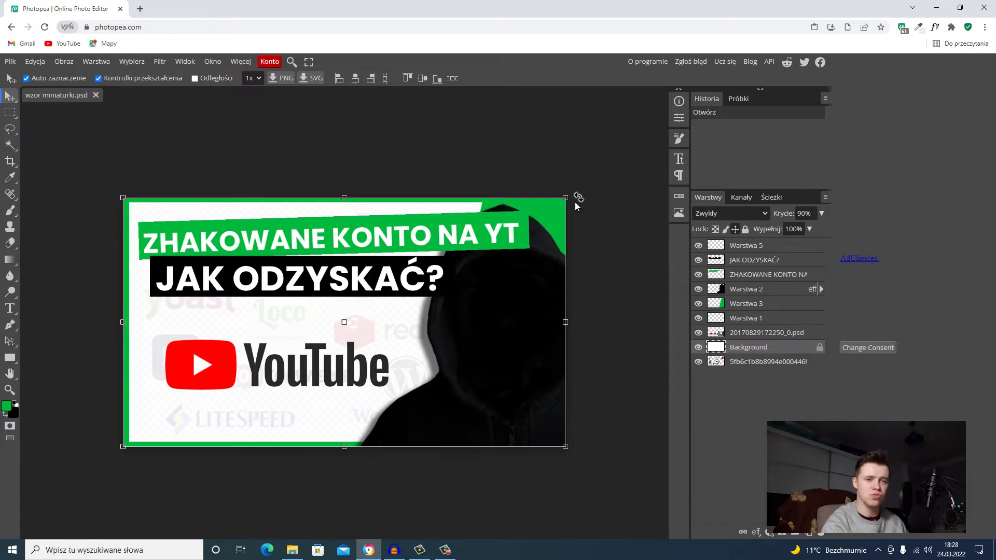
pyautogui.click(749, 278)
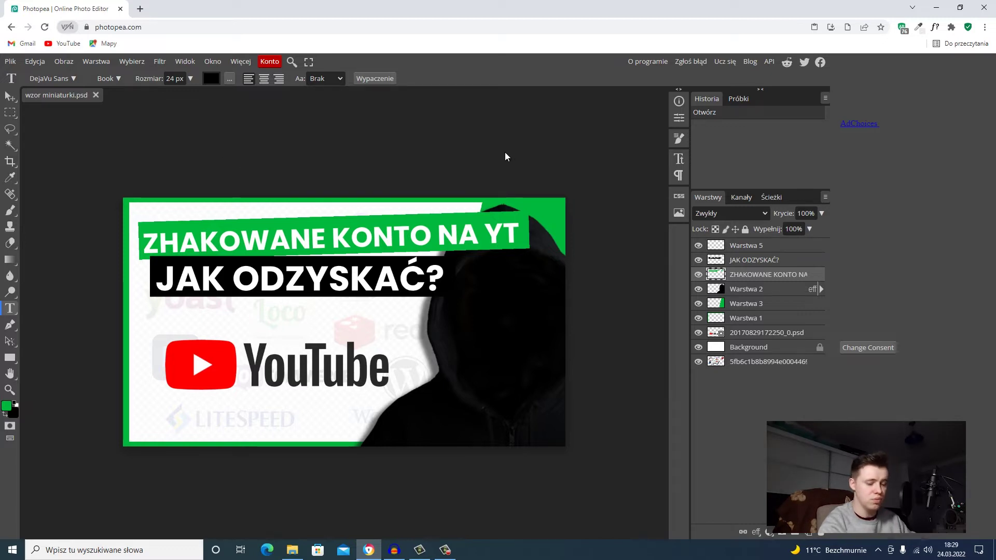
pyautogui.hotkey('ctrl', 'alt', 'i')
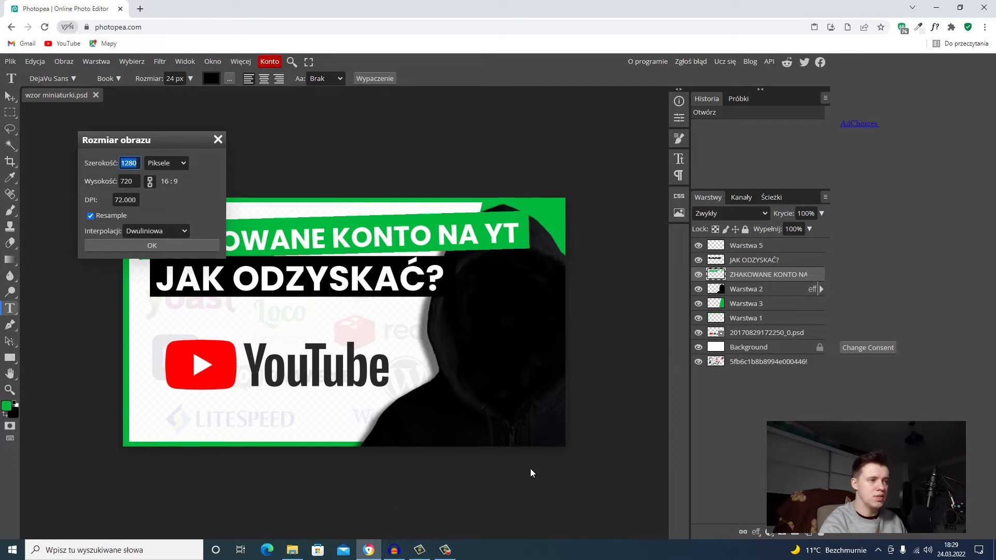
pyautogui.click(218, 139)
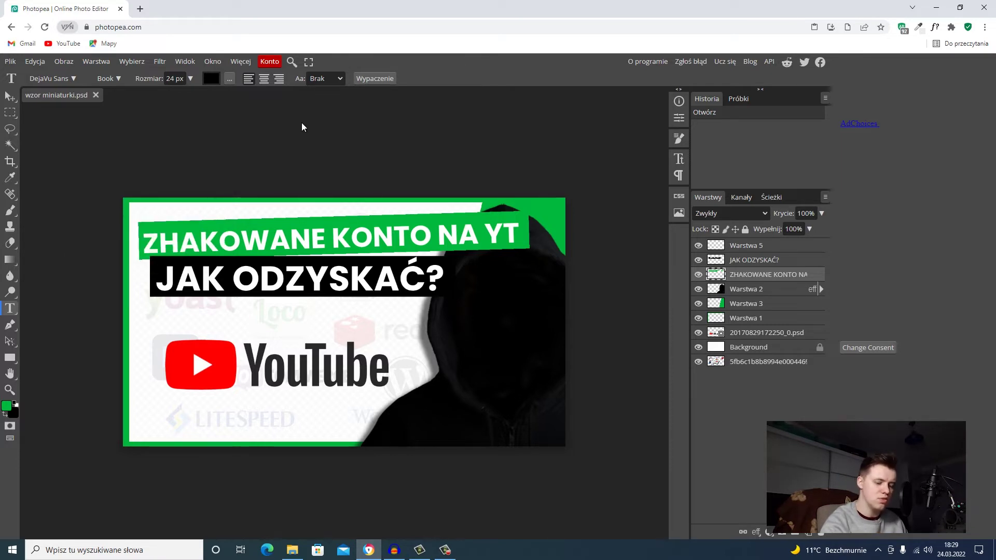
pyautogui.hotkey('ctrl', 'alt', 'c')
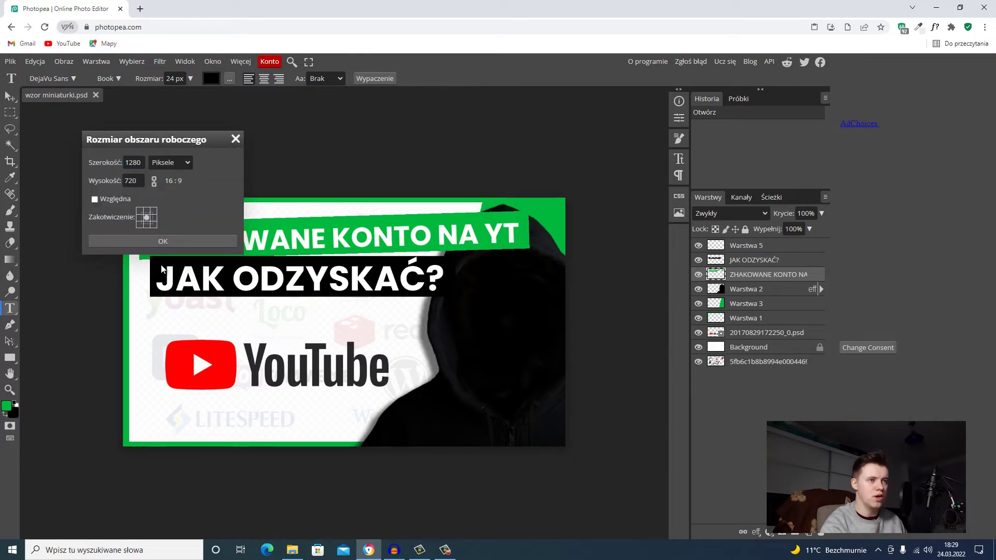
pyautogui.click(235, 140)
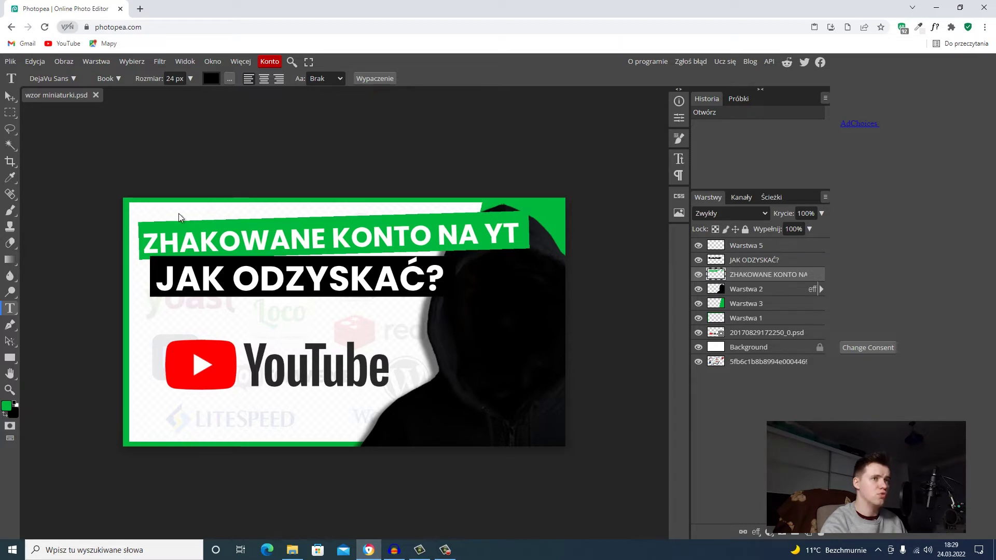
pyautogui.click(761, 260)
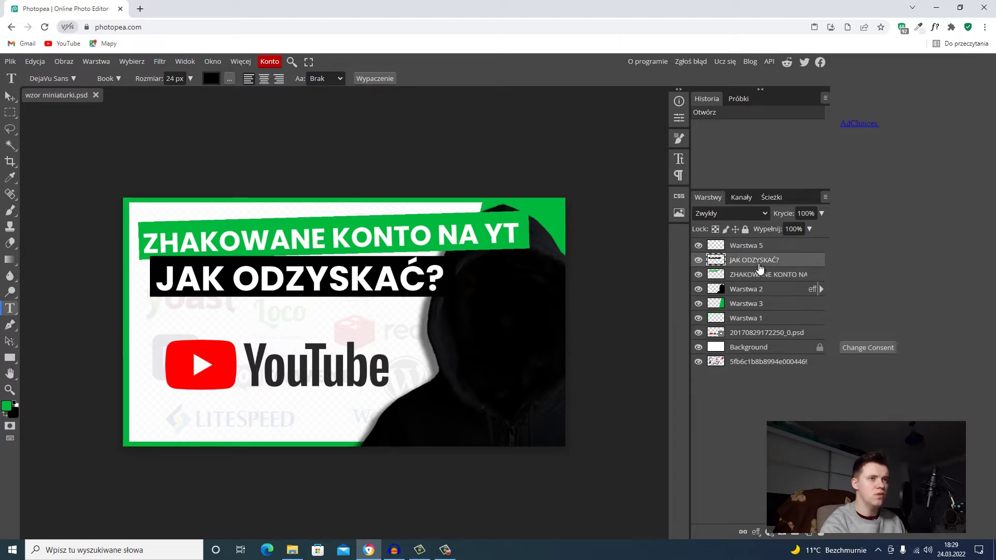
# Try resizing the JAK ODZYSKAĆ? caption with the Move tool, then undo the resize
pyautogui.click(10, 113)
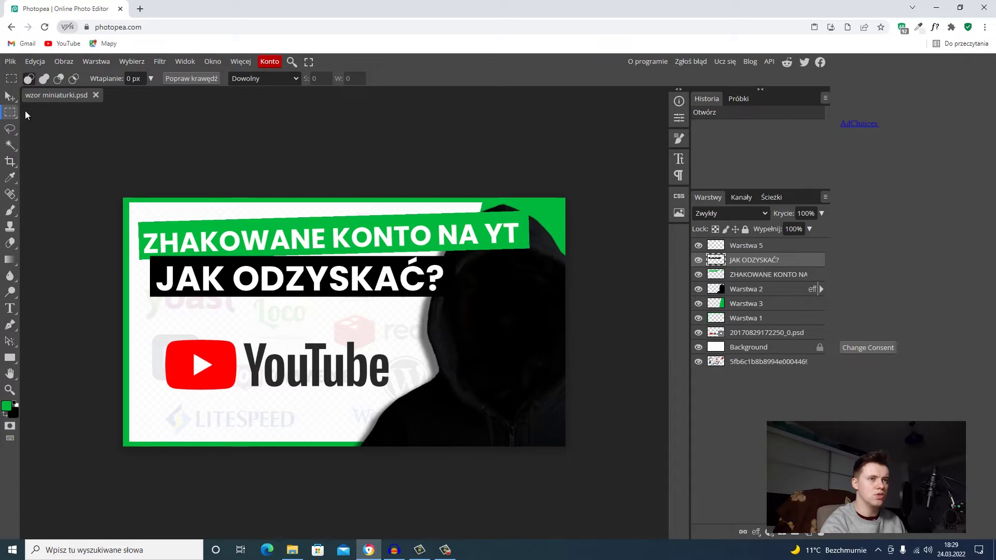
pyautogui.click(7, 96)
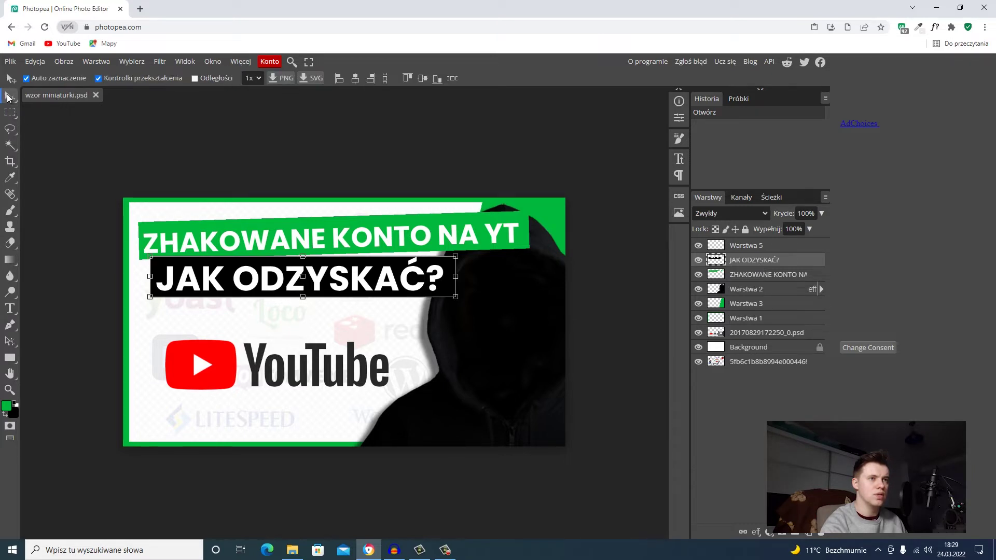
pyautogui.click(98, 79)
pyautogui.click(98, 78)
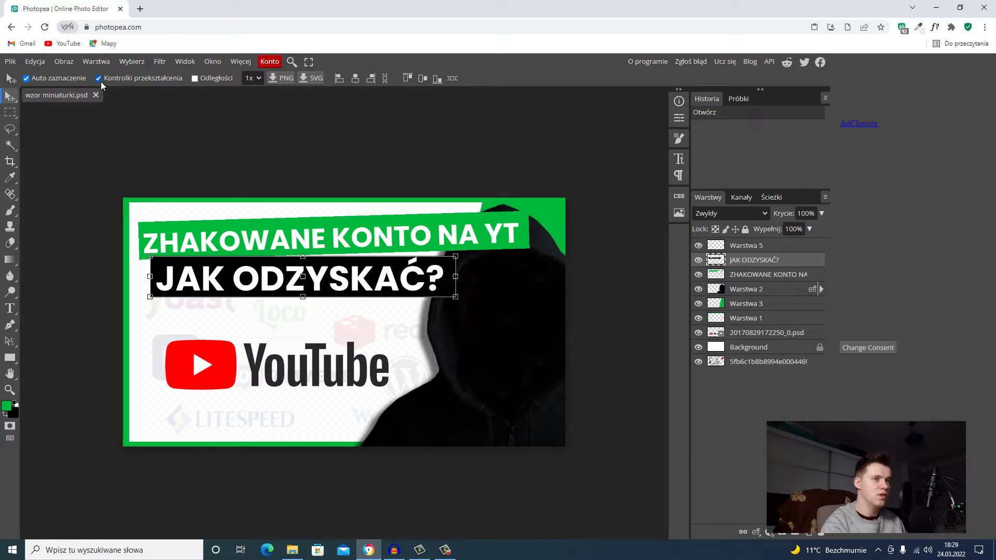
pyautogui.moveTo(457, 256); pyautogui.dragTo(451, 262)
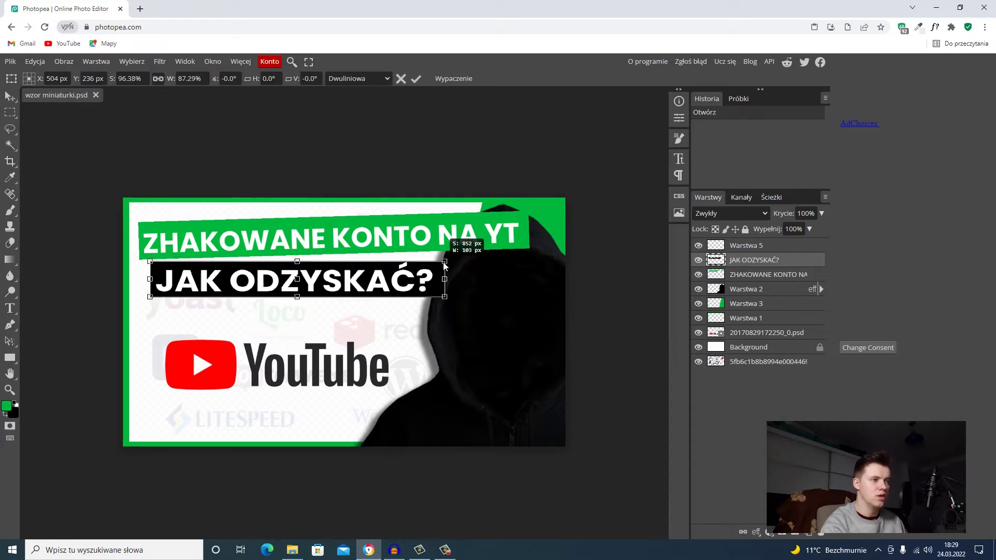
pyautogui.hotkey('ctrl', 'z')
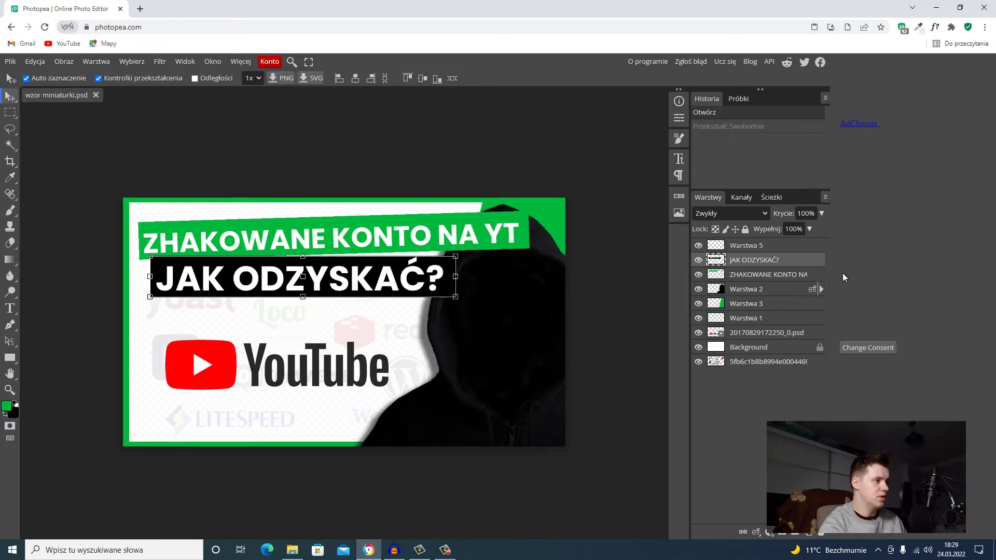
# With the Text tool, start a new text box below the JAK ODZYSKAĆ? caption
pyautogui.click(739, 274)
pyautogui.press('t')
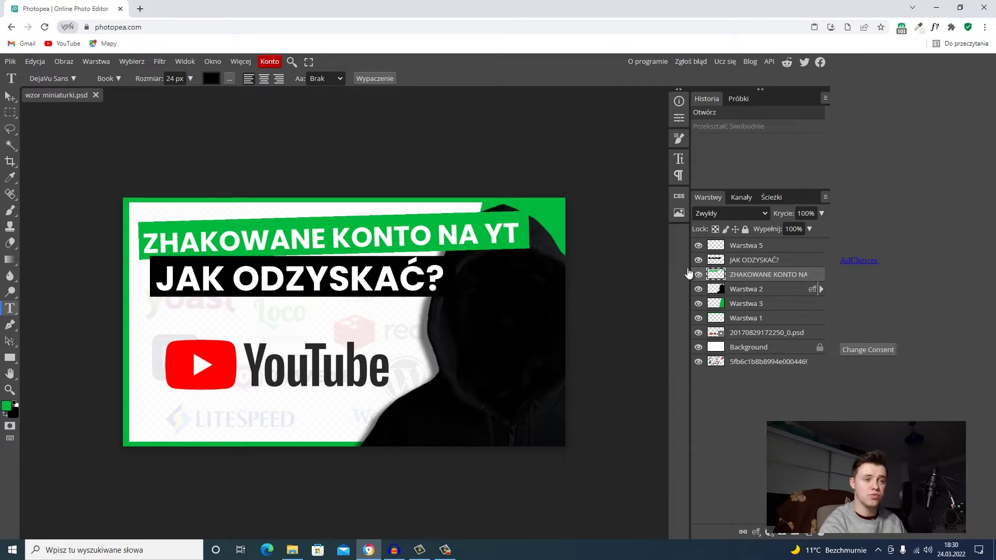
pyautogui.doubleClick(752, 259)
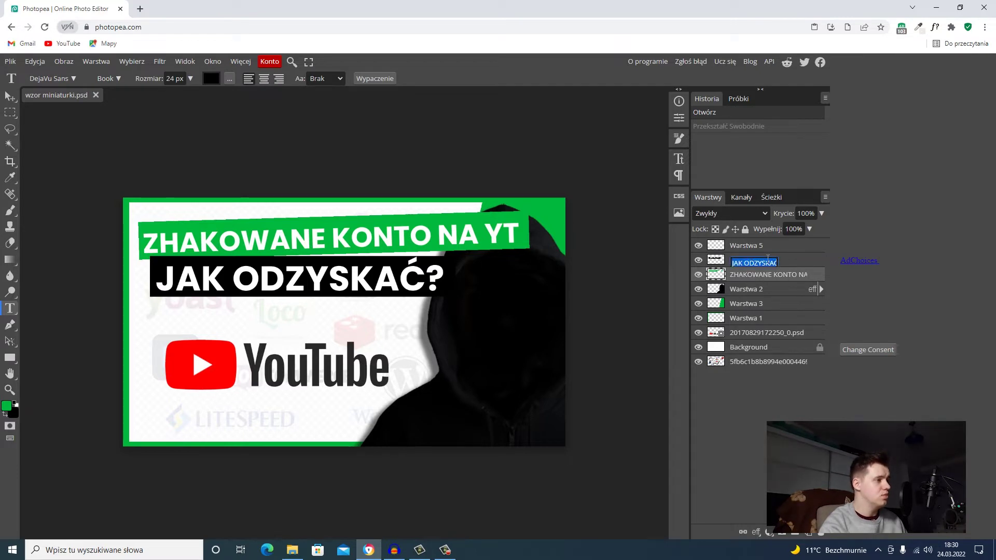
pyautogui.rightClick(787, 260)
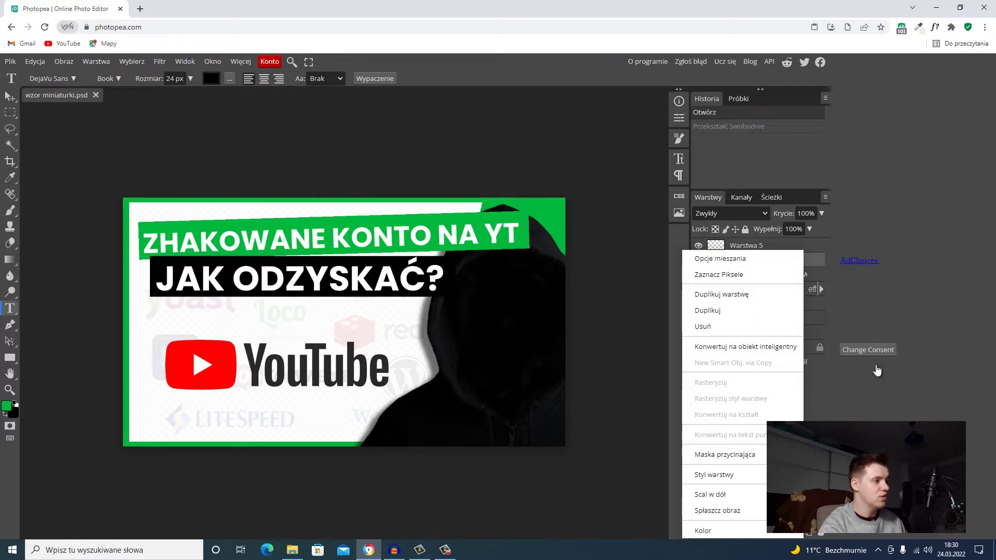
pyautogui.click(667, 258)
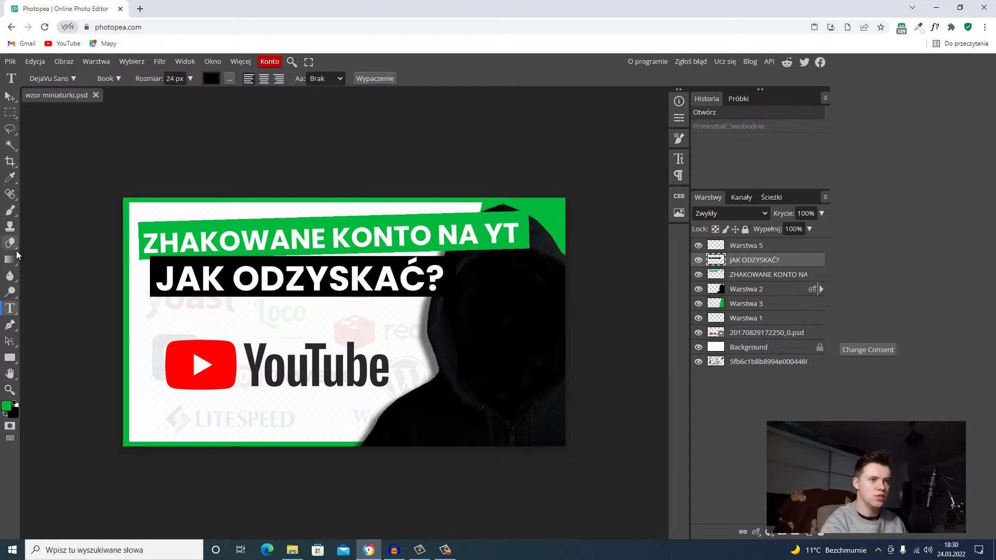
pyautogui.click(187, 320)
pyautogui.write('DA')
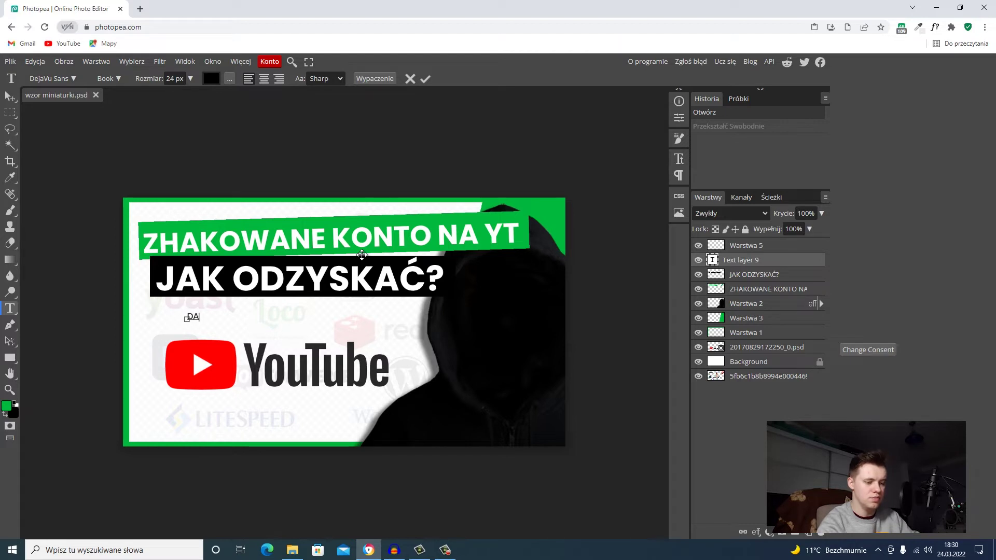
# Type DARMOWY ADOBE PHOTOSHOP and style it as 85 px bold Poppins
pyautogui.write('RMOWY ADOBE PHOTOSHOP')
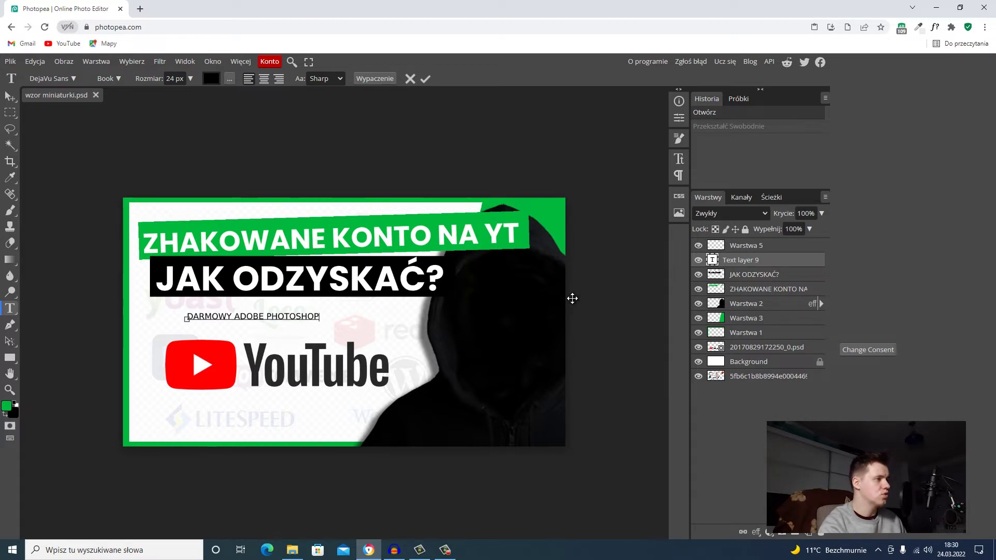
pyautogui.moveTo(319, 318); pyautogui.dragTo(185, 318)
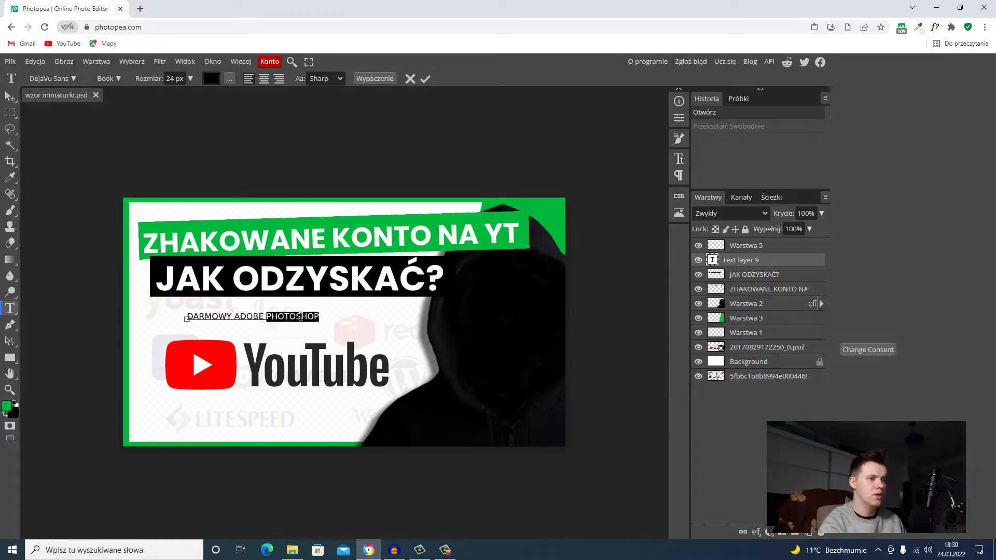
pyautogui.click(73, 78)
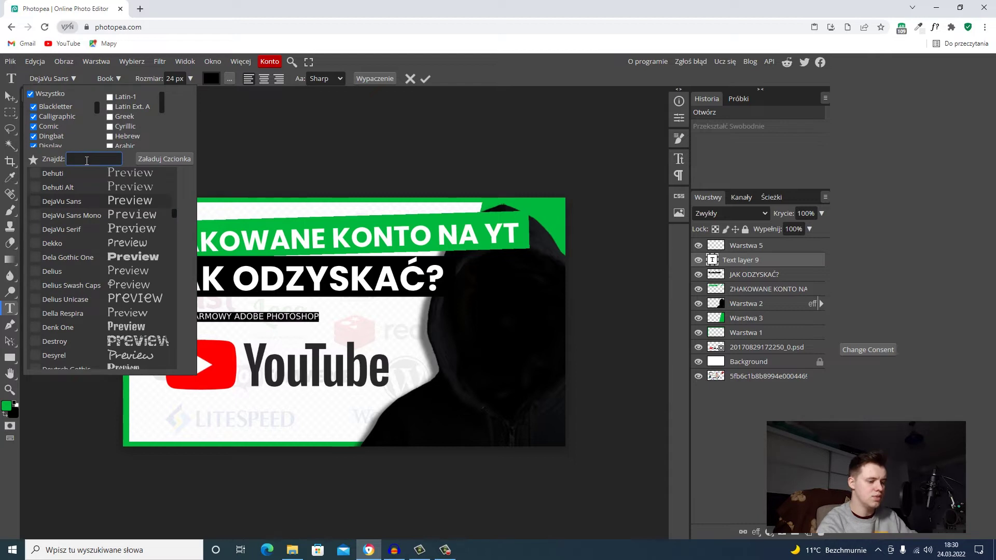
pyautogui.write('poppins')
pyautogui.click(62, 173)
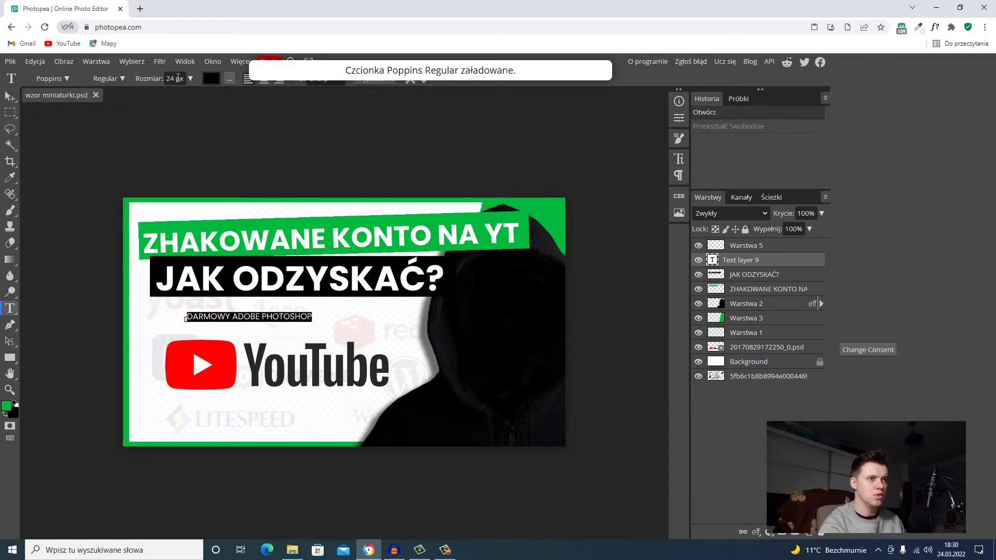
pyautogui.click(174, 79)
pyautogui.write('85')
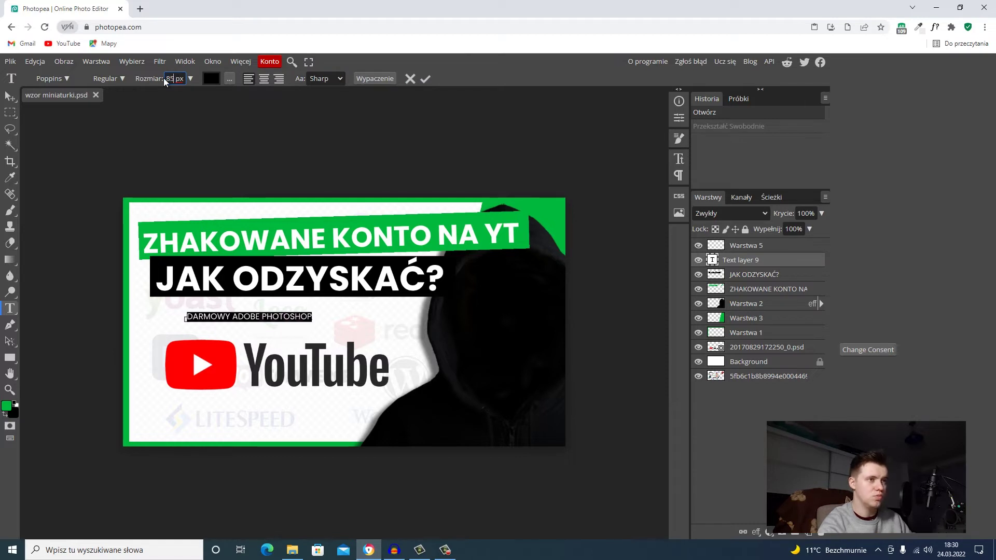
pyautogui.press('Return')
pyautogui.click(108, 79)
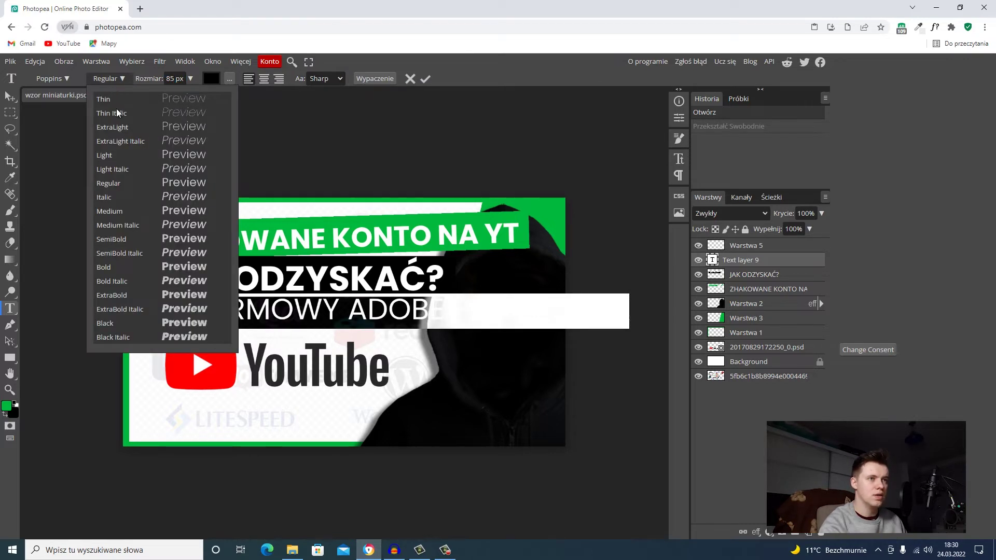
pyautogui.click(115, 271)
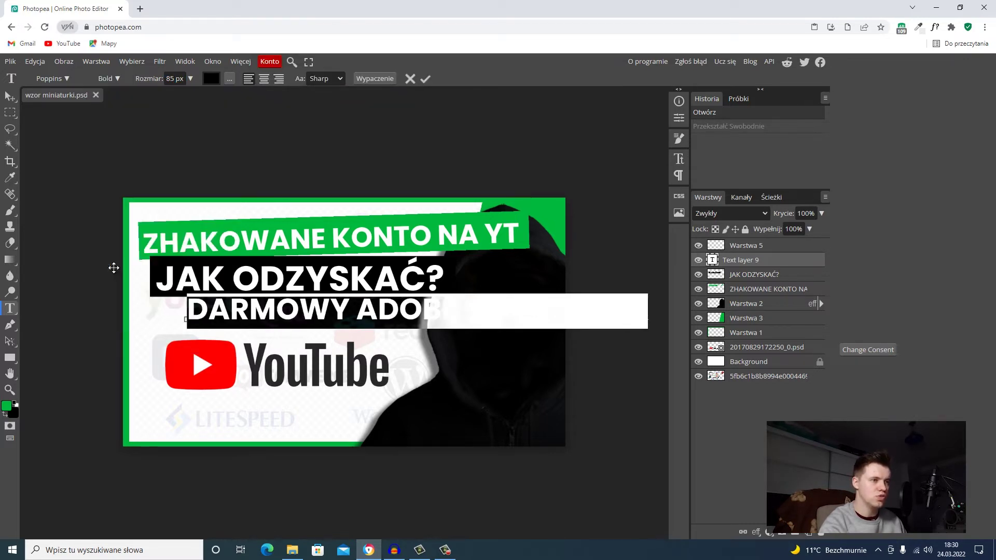
# Move the DARMOWY ADOBE PHOTOSHOP line just below the JAK ODZYSKAĆ? caption
pyautogui.click(11, 95)
pyautogui.moveTo(259, 310); pyautogui.dragTo(211, 315)
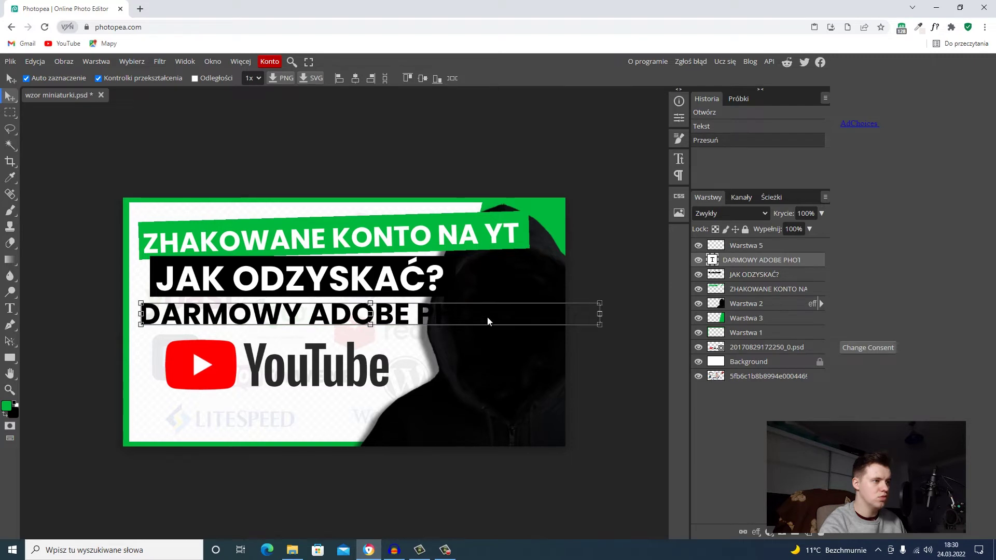
pyautogui.moveTo(319, 316); pyautogui.dragTo(135, 311)
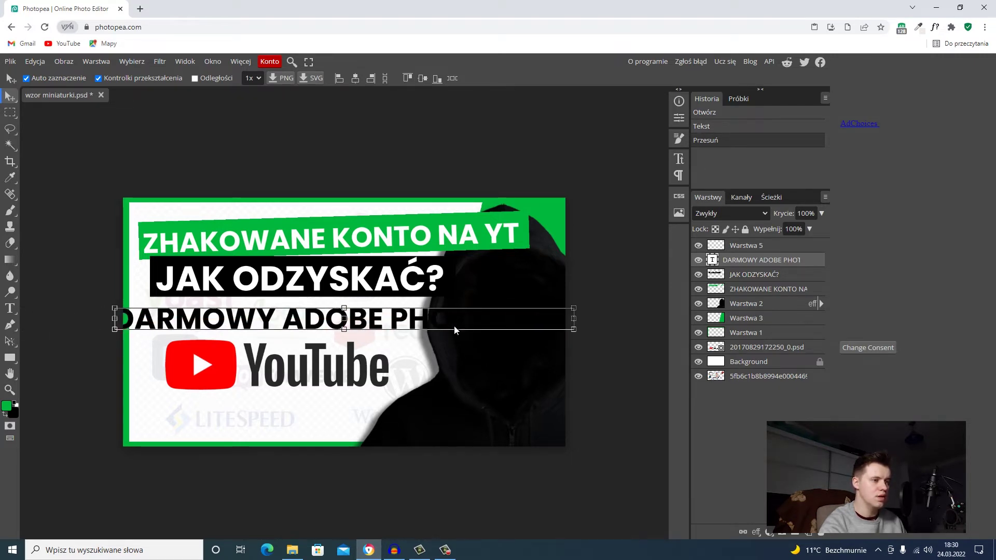
pyautogui.doubleClick(264, 321)
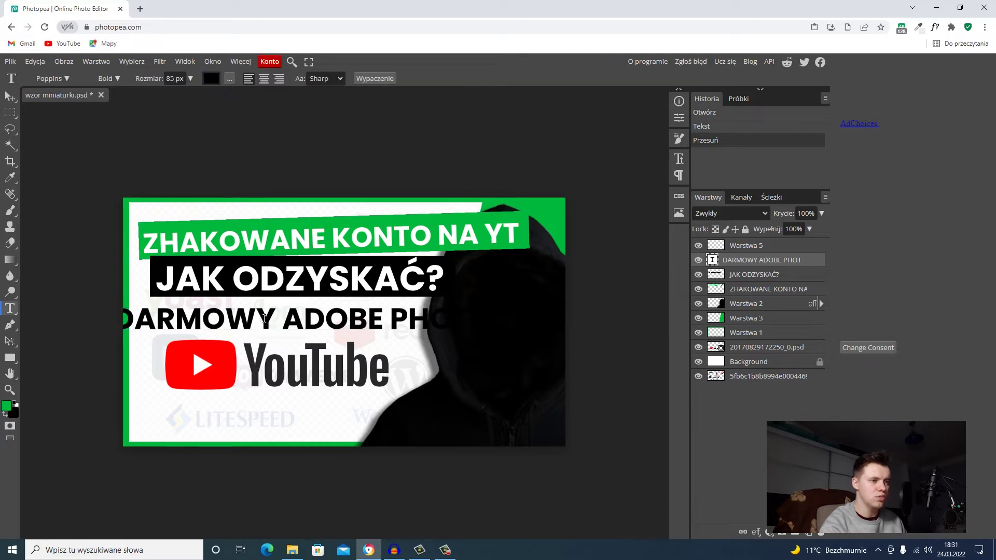
# Delete the word ADOBE so the line reads DARMOWY PHOTOSHOP
pyautogui.hotkey('ctrl', 'a')
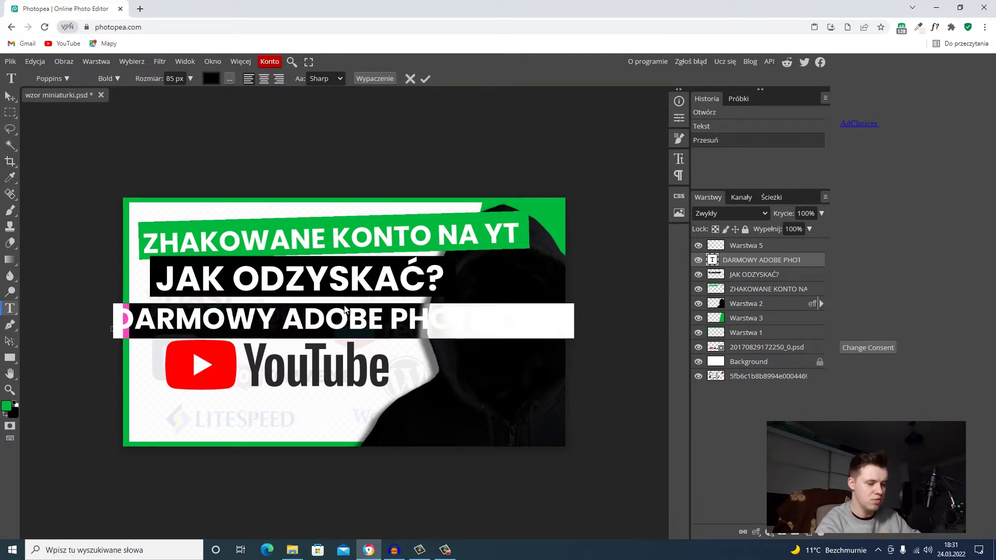
pyautogui.click(349, 318)
pyautogui.moveTo(389, 322); pyautogui.dragTo(282, 322)
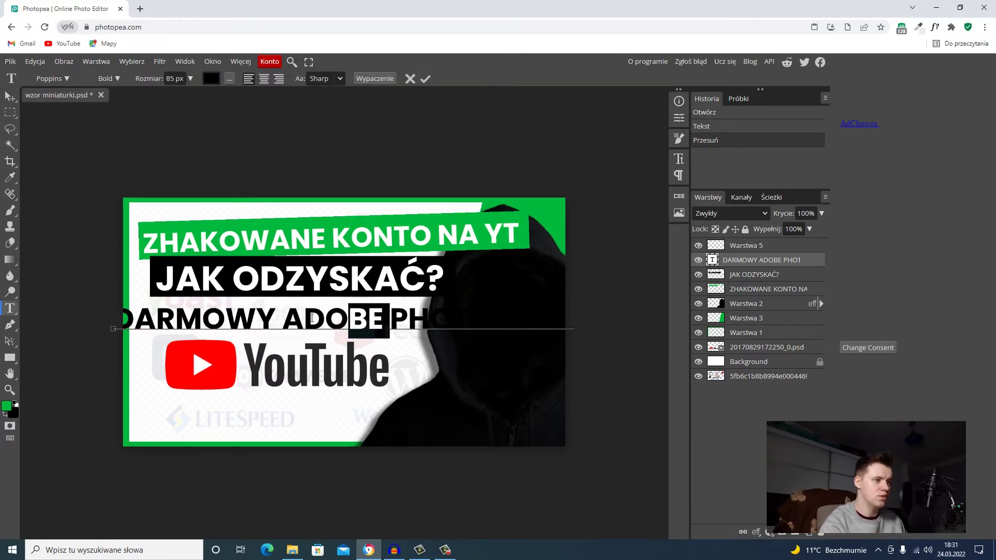
pyautogui.press('BackSpace')
pyautogui.click(10, 96)
# Tilt DARMOWY PHOTOSHOP slightly and place it below JAK ODZYSKAĆ?, above the YouTube logo
pyautogui.moveTo(356, 326); pyautogui.dragTo(390, 244)
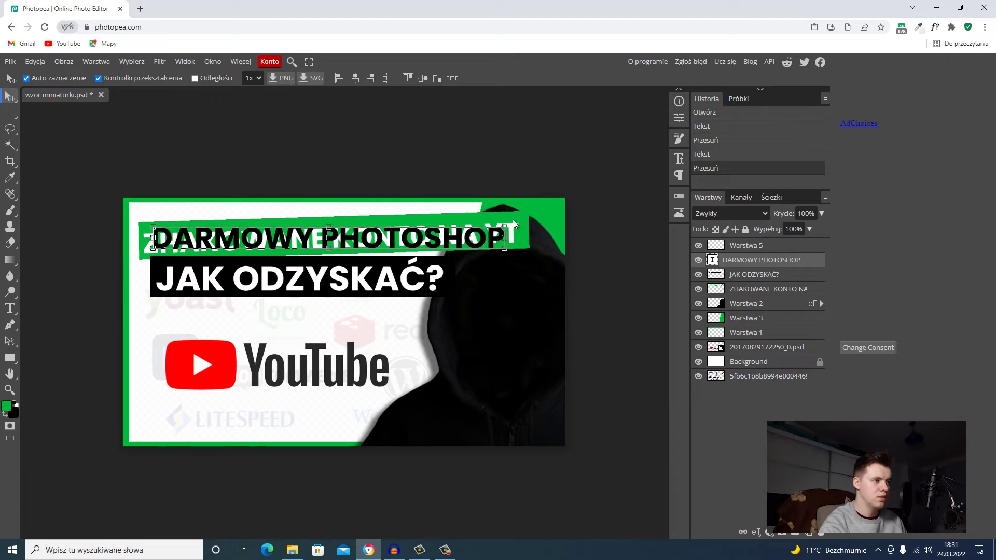
pyautogui.moveTo(512, 229); pyautogui.dragTo(511, 223)
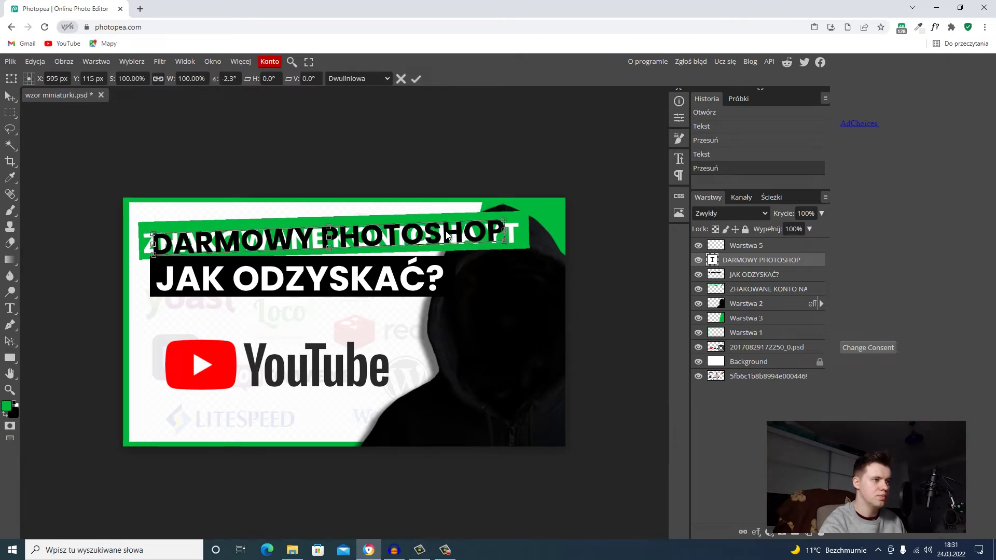
pyautogui.moveTo(447, 235); pyautogui.dragTo(446, 233)
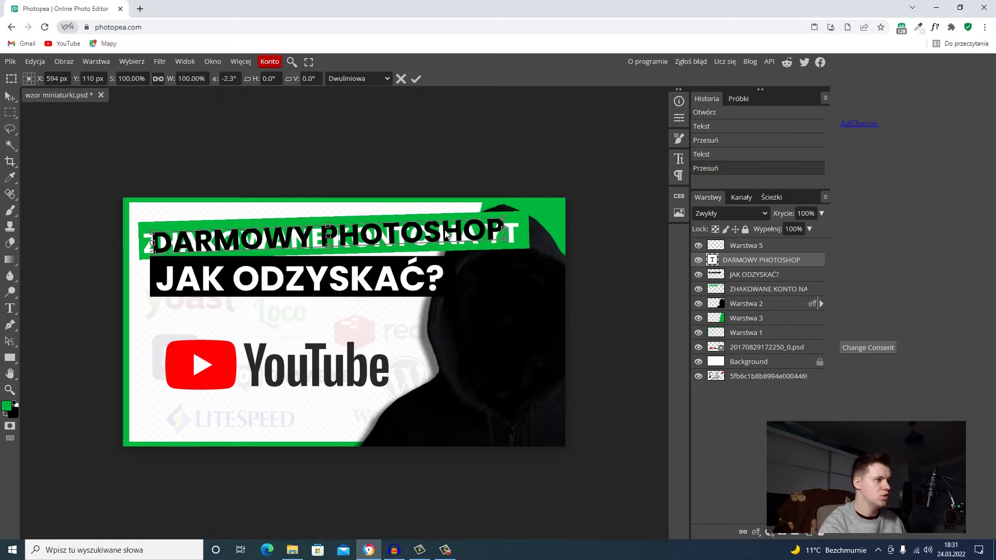
pyautogui.moveTo(446, 238); pyautogui.dragTo(436, 271)
pyautogui.moveTo(439, 314); pyautogui.dragTo(442, 247)
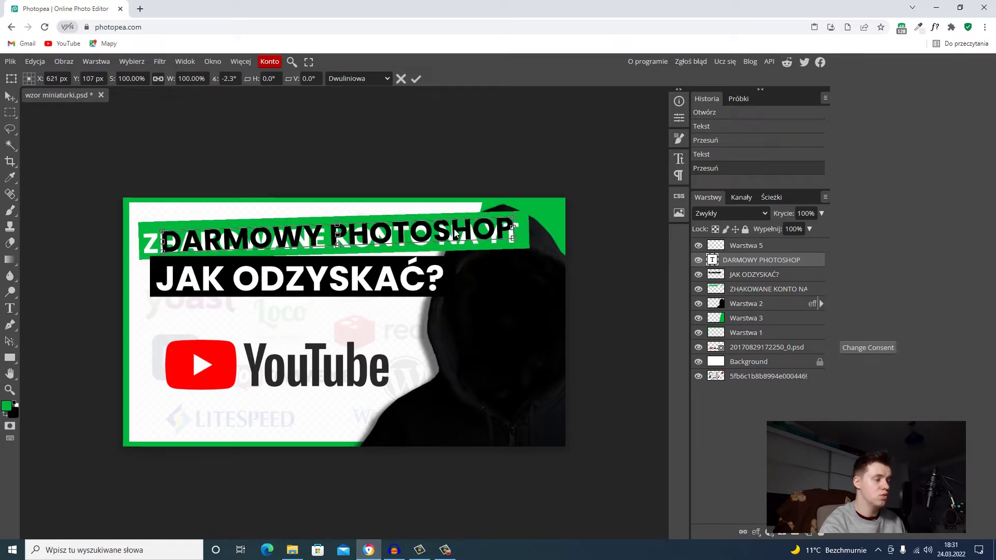
pyautogui.moveTo(442, 280); pyautogui.dragTo(418, 313)
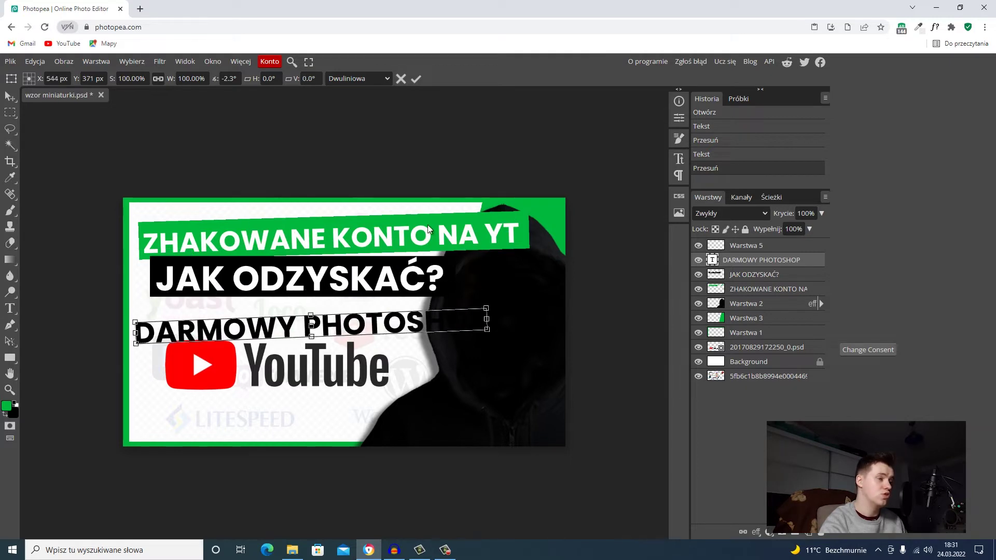
pyautogui.click(768, 289)
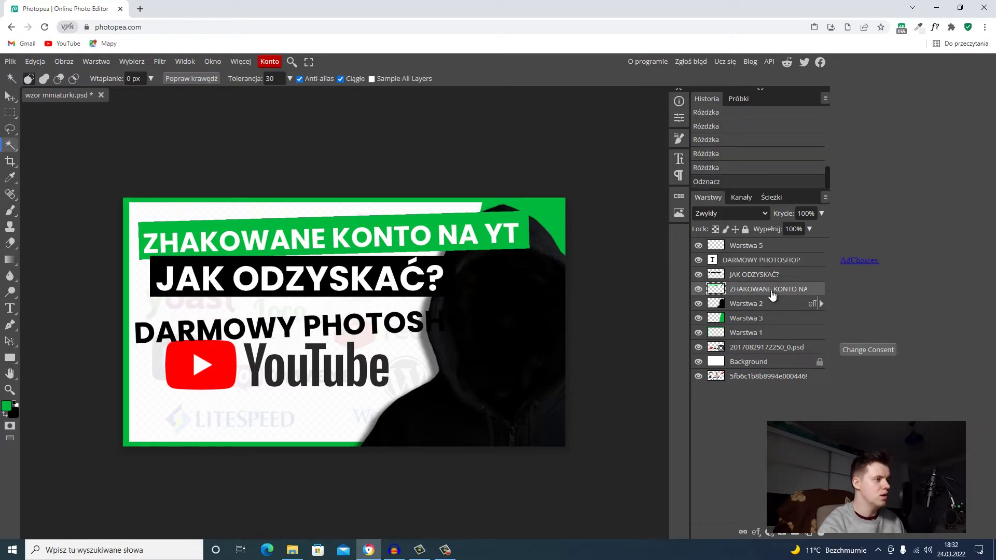
# Delete the ZHAKOWANE KONTO NA YT title layer and slightly rotate DARMOWY PHOTOSHOP
pyautogui.press('Delete')
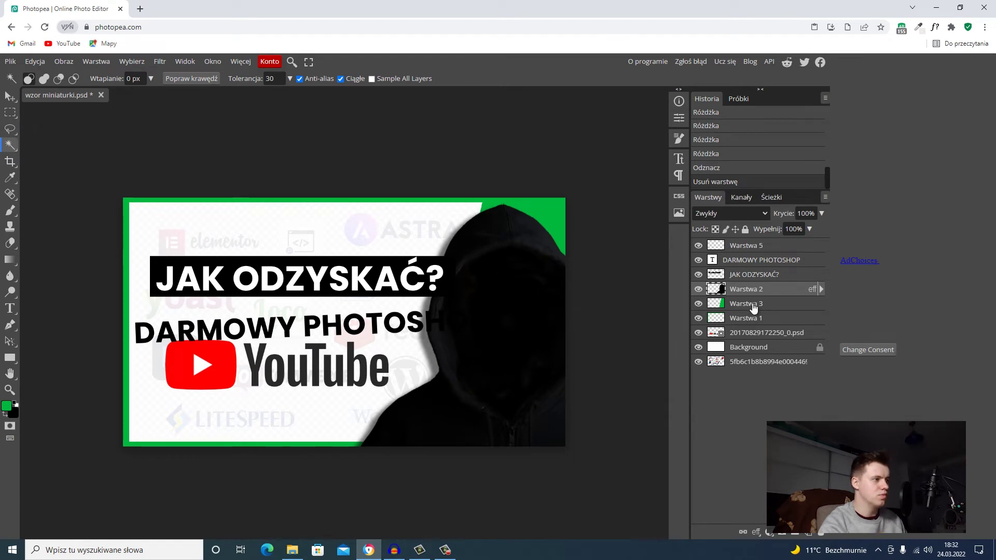
pyautogui.click(759, 263)
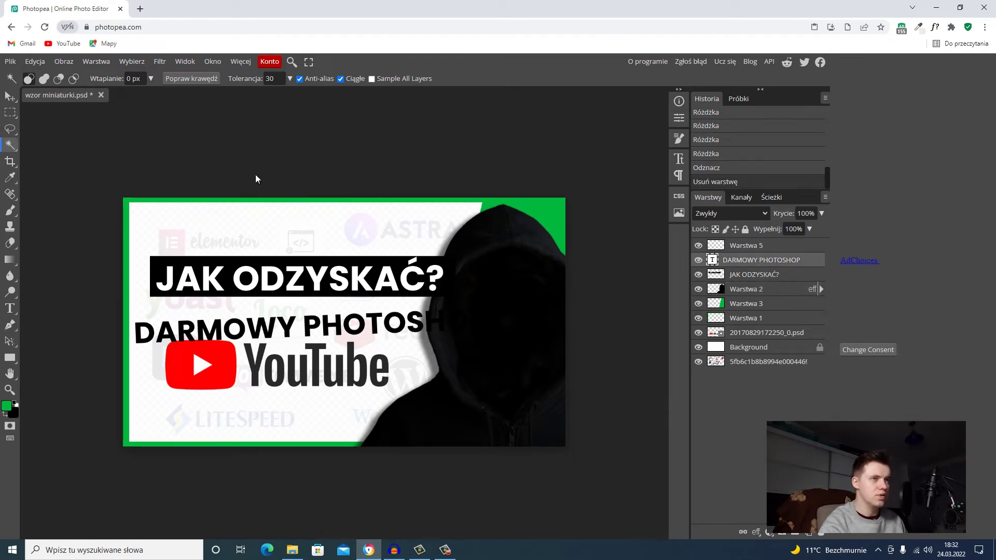
pyautogui.click(10, 96)
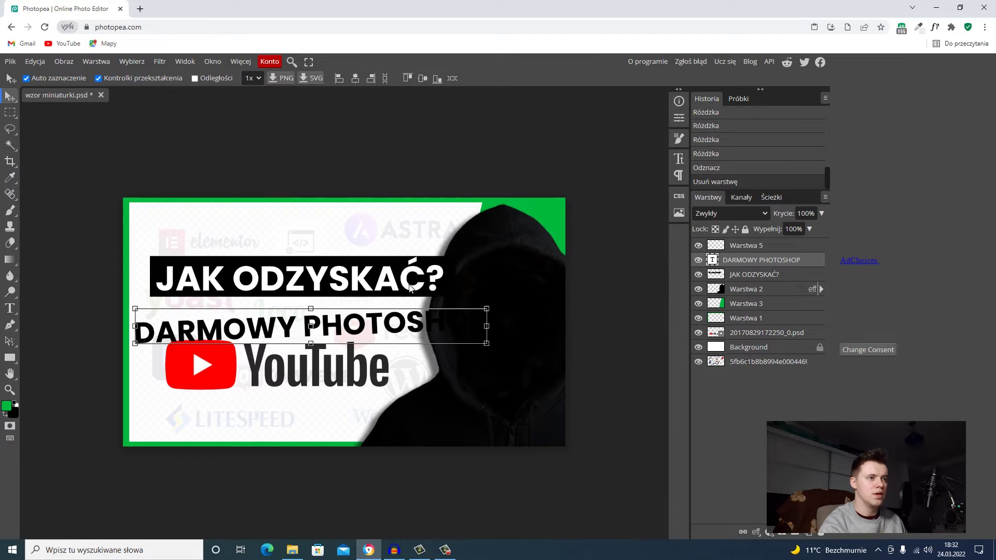
pyautogui.moveTo(493, 308); pyautogui.dragTo(494, 313)
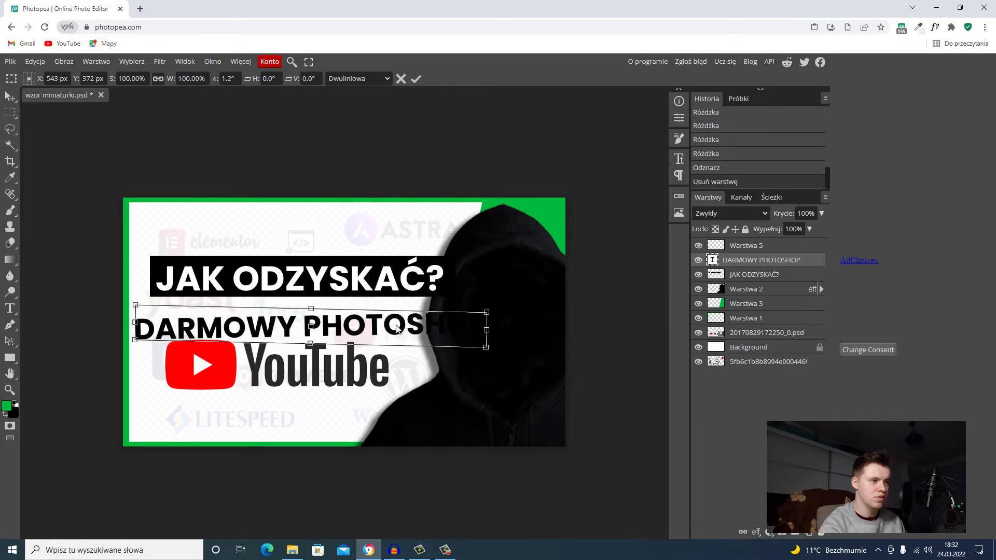
pyautogui.press('Return')
# Move DARMOWY PHOTOSHOP above JAK ODZYSKAĆ? as the top headline
pyautogui.moveTo(363, 331); pyautogui.dragTo(372, 248)
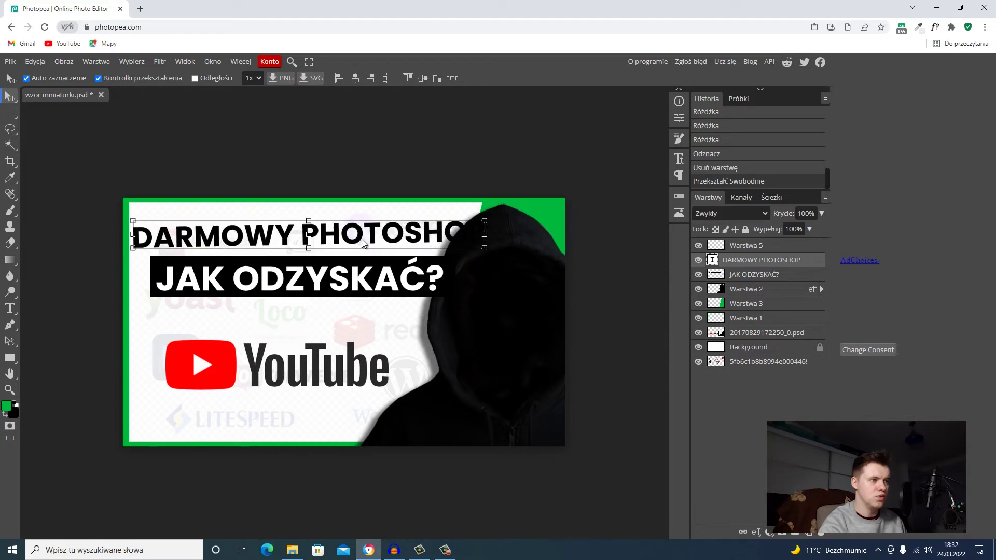
pyautogui.moveTo(373, 248); pyautogui.dragTo(370, 249)
pyautogui.hotkey('ctrl', 't')
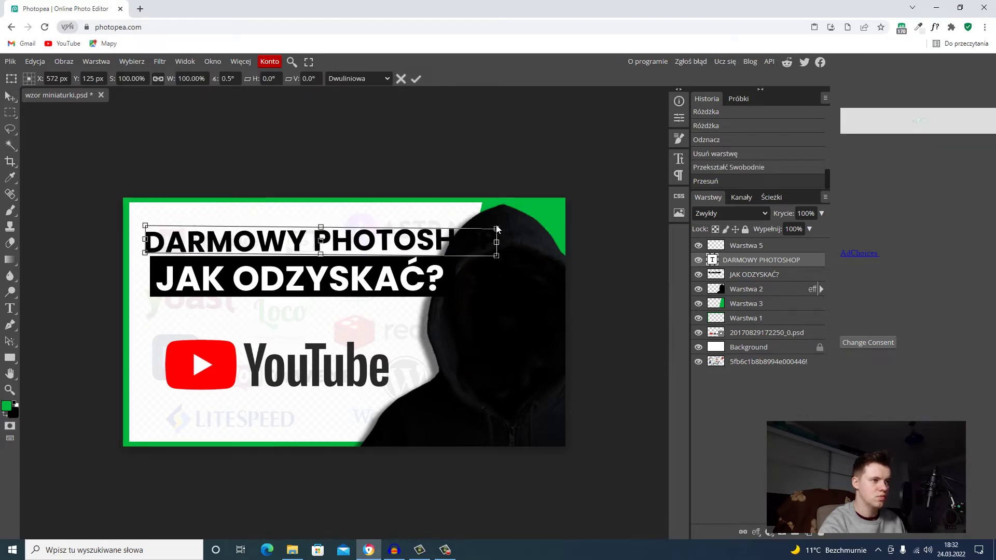
pyautogui.press('Return')
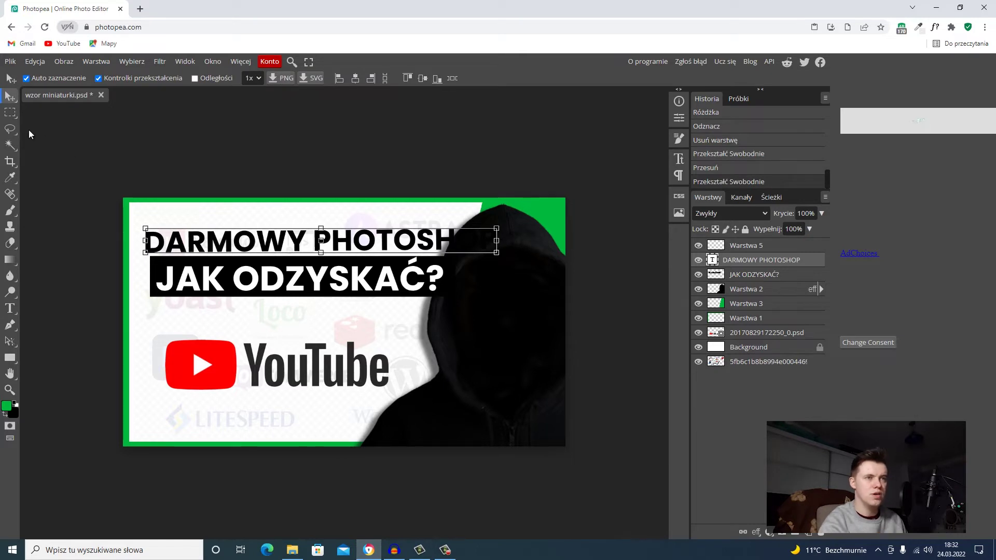
pyautogui.press('m')
pyautogui.moveTo(138, 223)
pyautogui.mouseDown()
pyautogui.moveTo(215, 238)
pyautogui.moveTo(529, 253)
pyautogui.mouseUp()
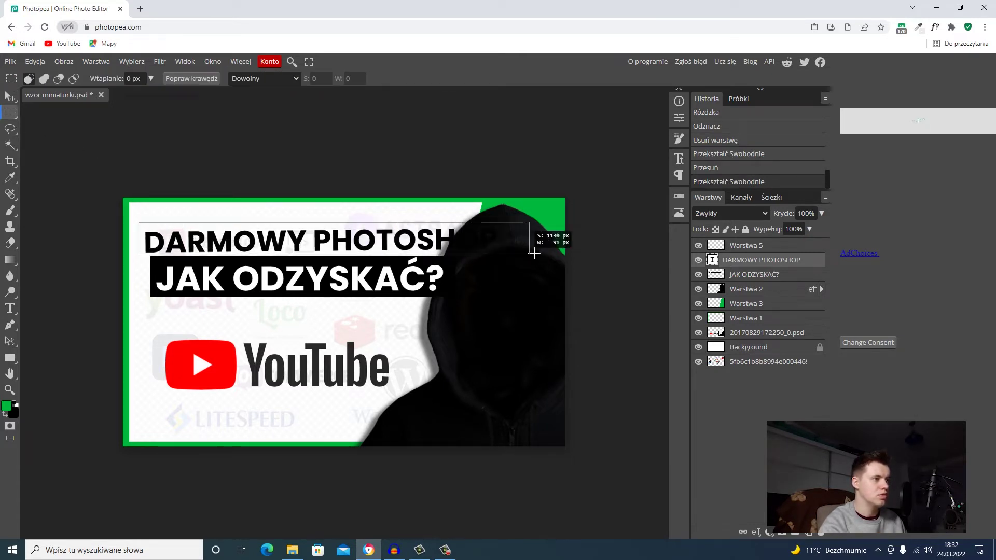
# Hide the hooded figure layer and fit a rectangular selection snugly around DARMOWY PHOTOSHOP
pyautogui.click(699, 289)
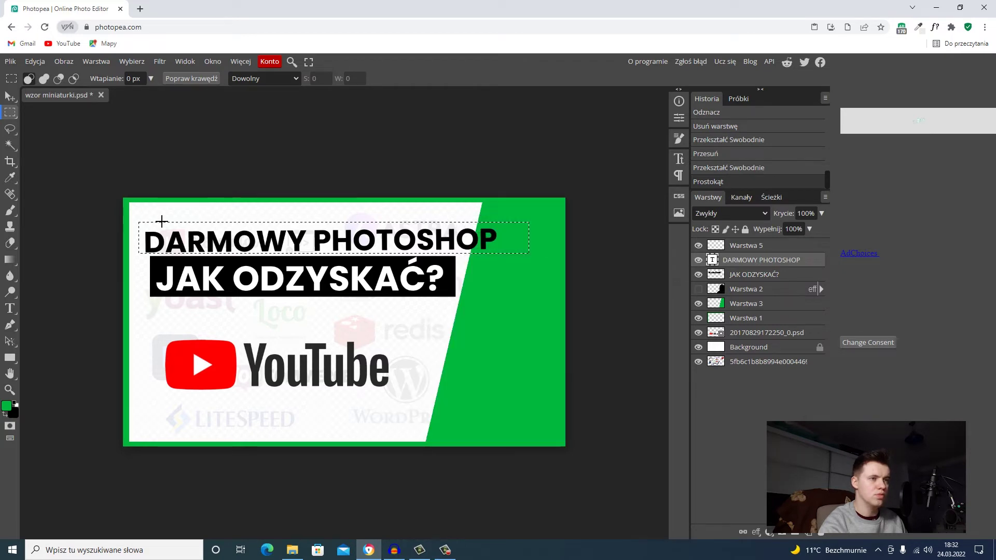
pyautogui.click(135, 212)
pyautogui.moveTo(142, 226)
pyautogui.mouseDown()
pyautogui.moveTo(529, 254)
pyautogui.moveTo(506, 252)
pyautogui.mouseUp()
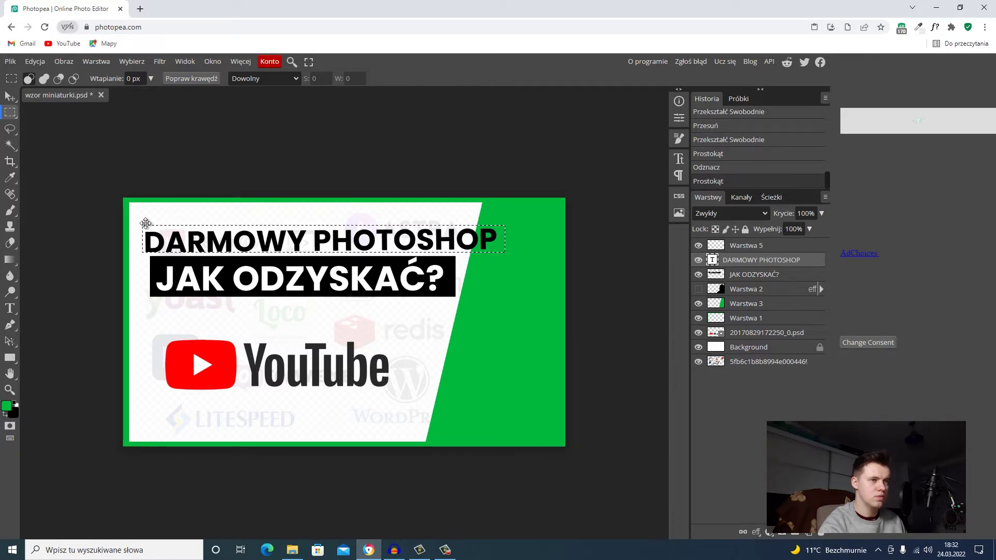
pyautogui.rightClick(182, 240)
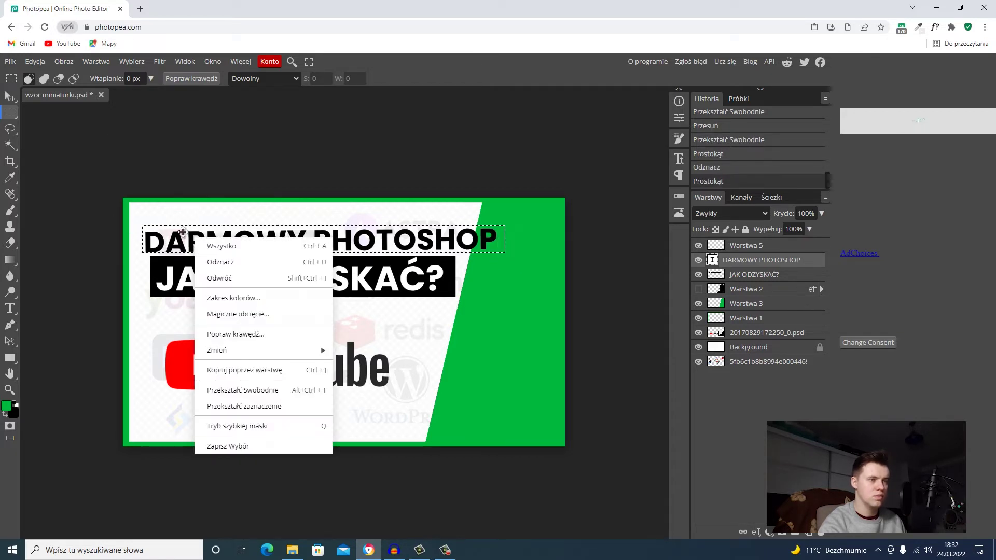
pyautogui.click(261, 393)
pyautogui.moveTo(142, 254); pyautogui.dragTo(139, 257)
pyautogui.moveTo(506, 242); pyautogui.dragTo(512, 242)
pyautogui.moveTo(318, 226); pyautogui.dragTo(319, 223)
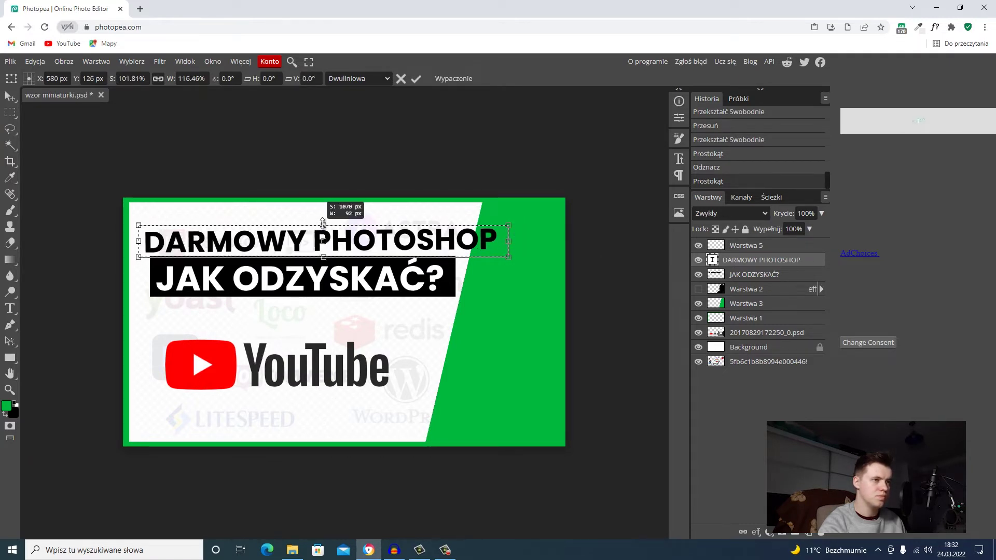
pyautogui.press('Return')
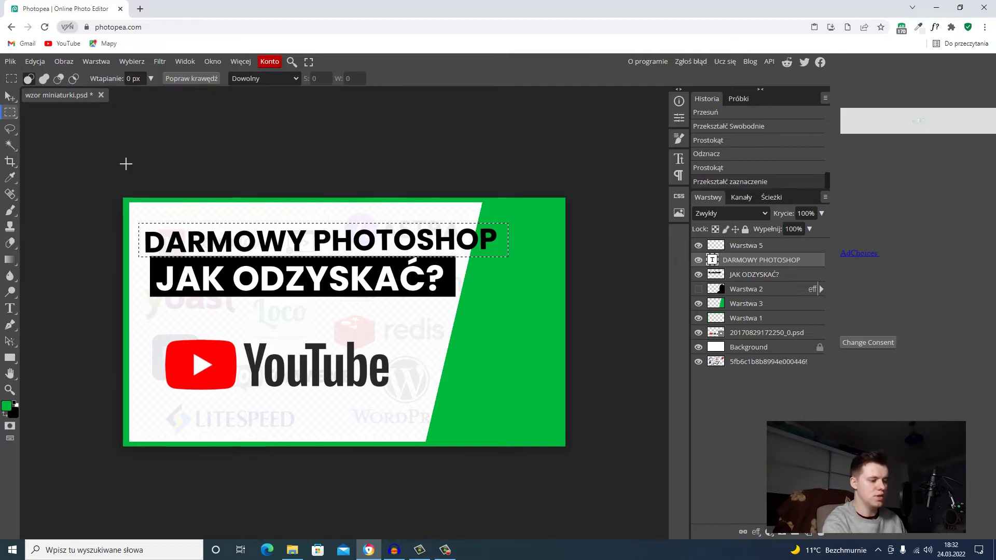
pyautogui.click(11, 211)
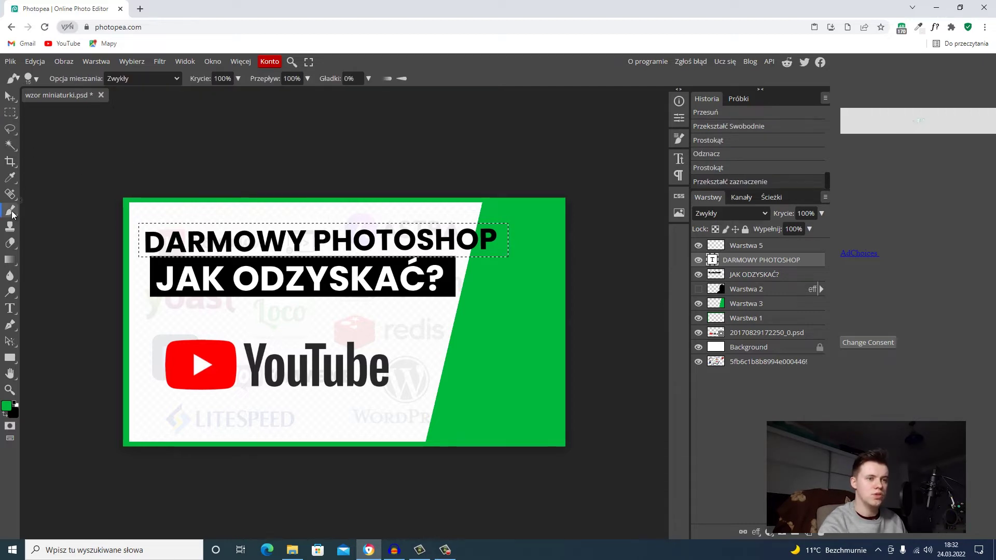
# Rasterize the headline, add a new layer and paint the selection green with a large brush
pyautogui.click(33, 79)
pyautogui.moveTo(101, 107); pyautogui.dragTo(163, 107)
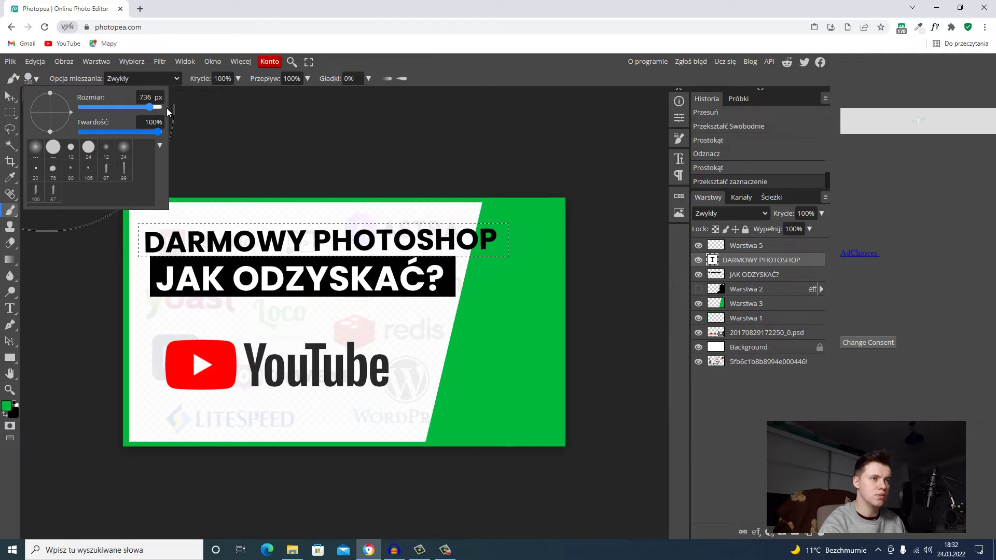
pyautogui.click(351, 226)
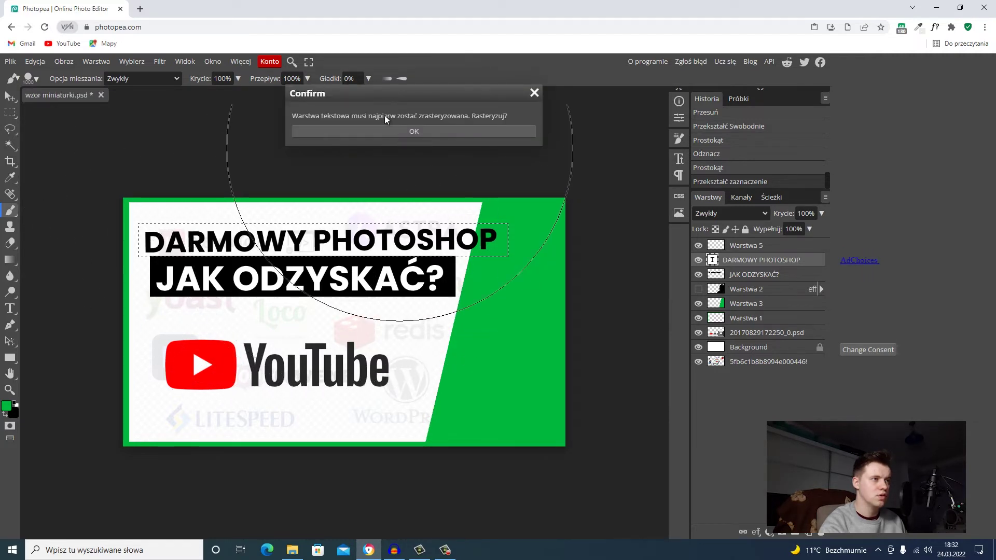
pyautogui.click(409, 131)
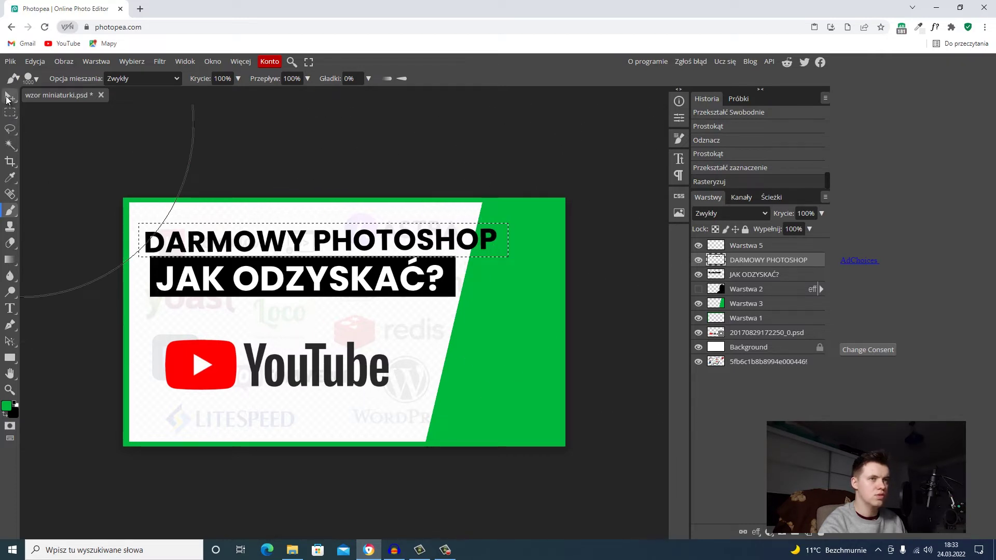
pyautogui.press('v')
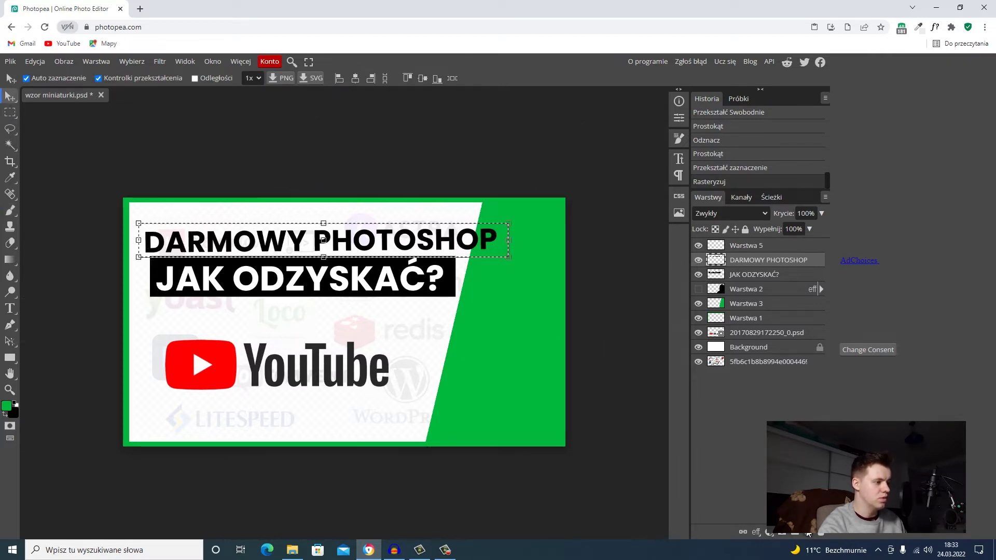
pyautogui.click(808, 532)
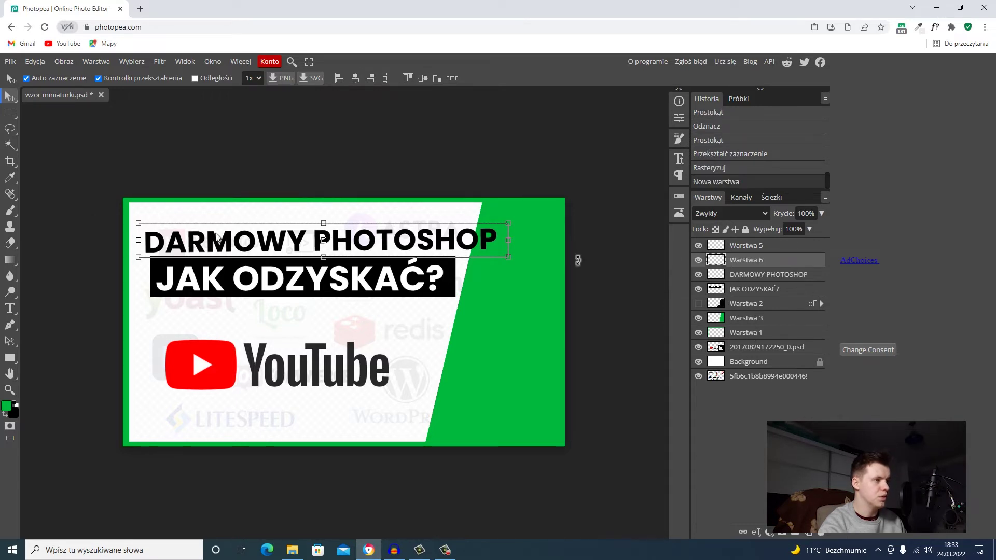
pyautogui.click(10, 112)
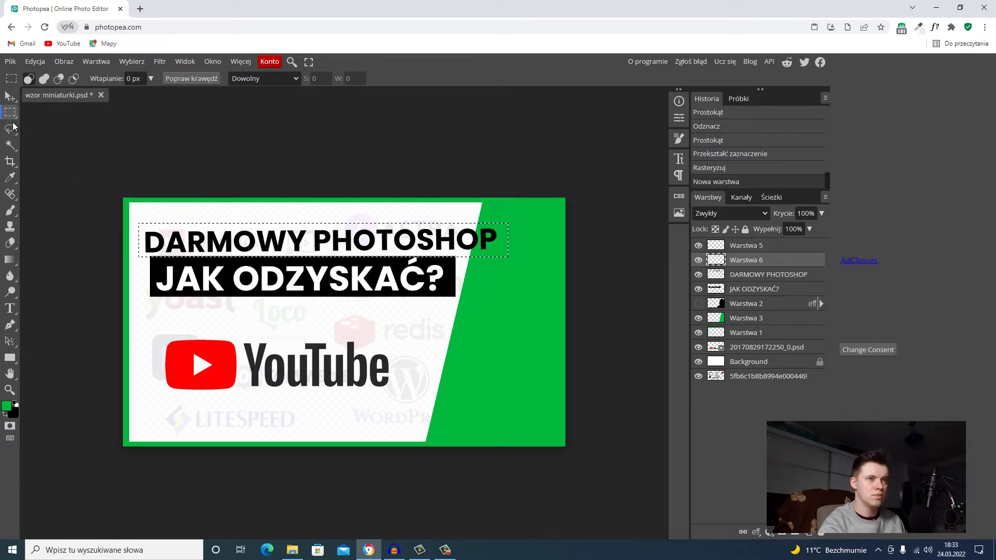
pyautogui.press('b')
pyautogui.moveTo(110, 236); pyautogui.dragTo(445, 245)
# Stack the headline above the green bar, tilt both slightly, and deselect
pyautogui.click(10, 96)
pyautogui.moveTo(760, 275)
pyautogui.mouseDown()
pyautogui.moveTo(756, 258)
pyautogui.moveTo(732, 259)
pyautogui.mouseUp()
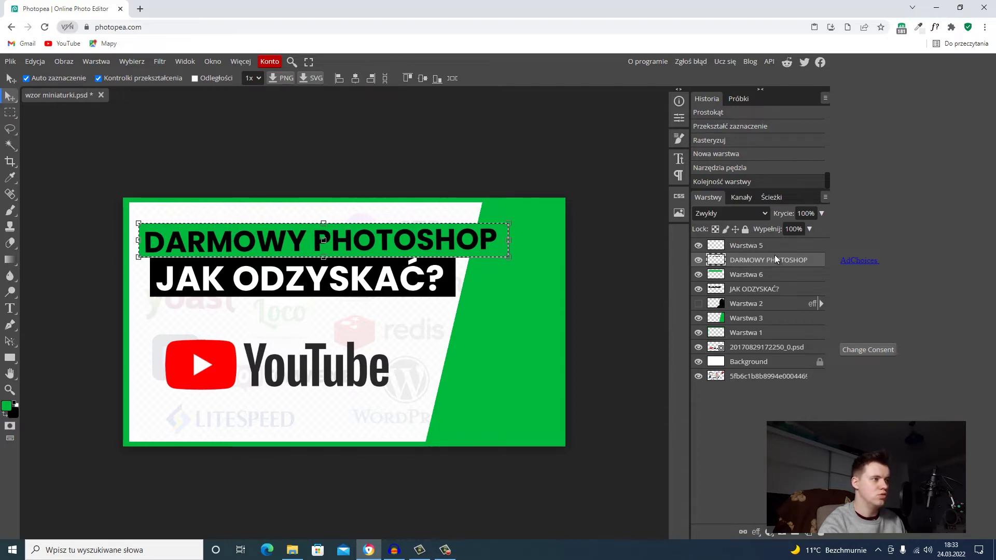
pyautogui.click(748, 276)
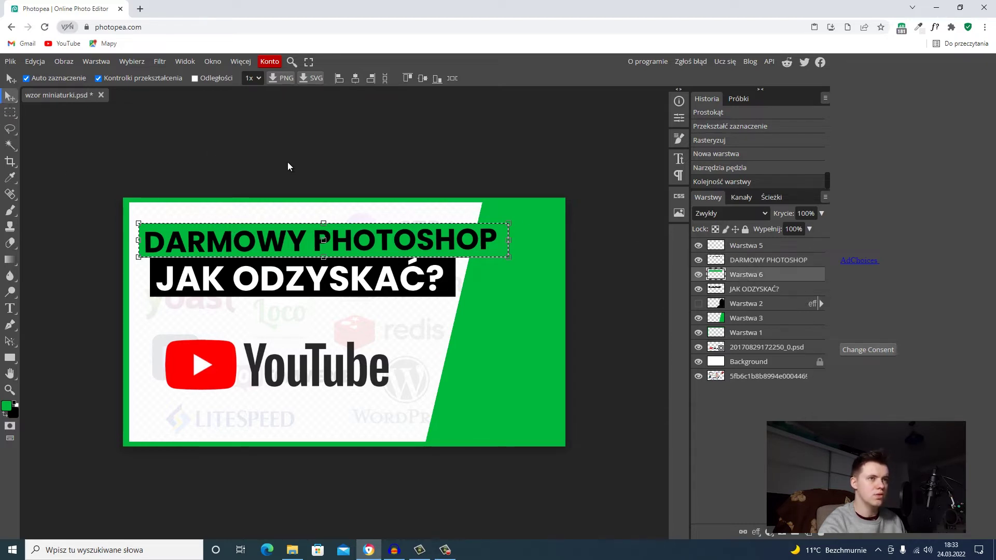
pyautogui.moveTo(511, 211); pyautogui.dragTo(516, 215)
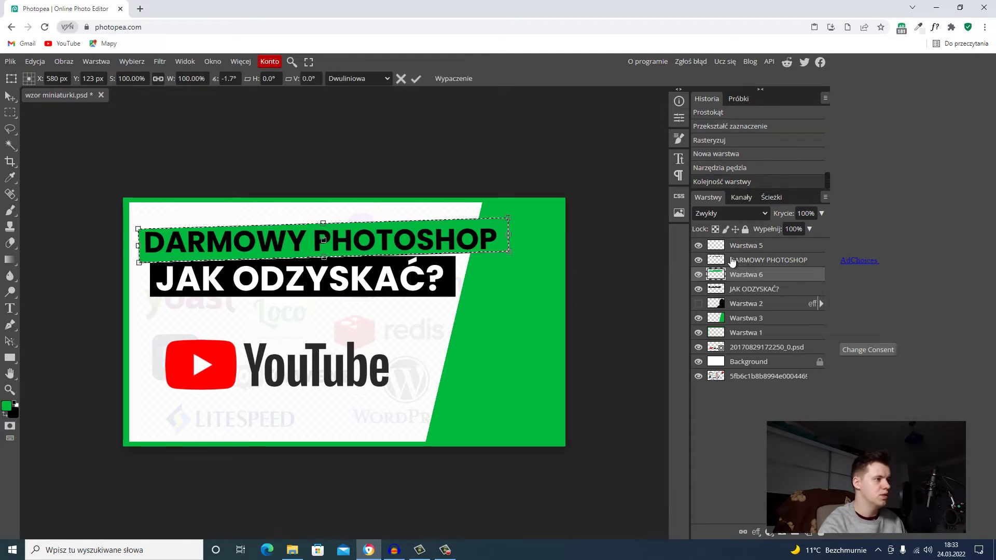
pyautogui.click(737, 260)
pyautogui.moveTo(524, 215); pyautogui.dragTo(523, 213)
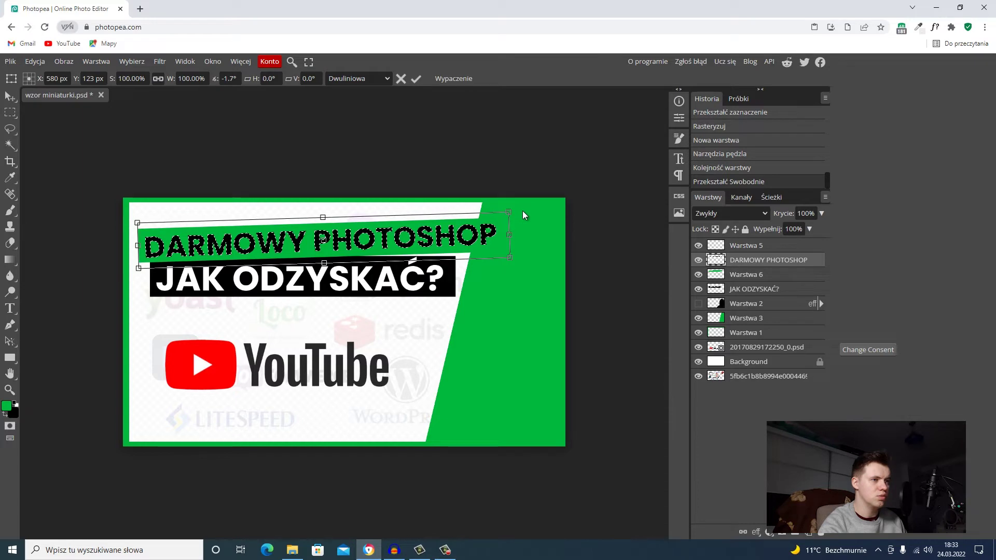
pyautogui.press('Return')
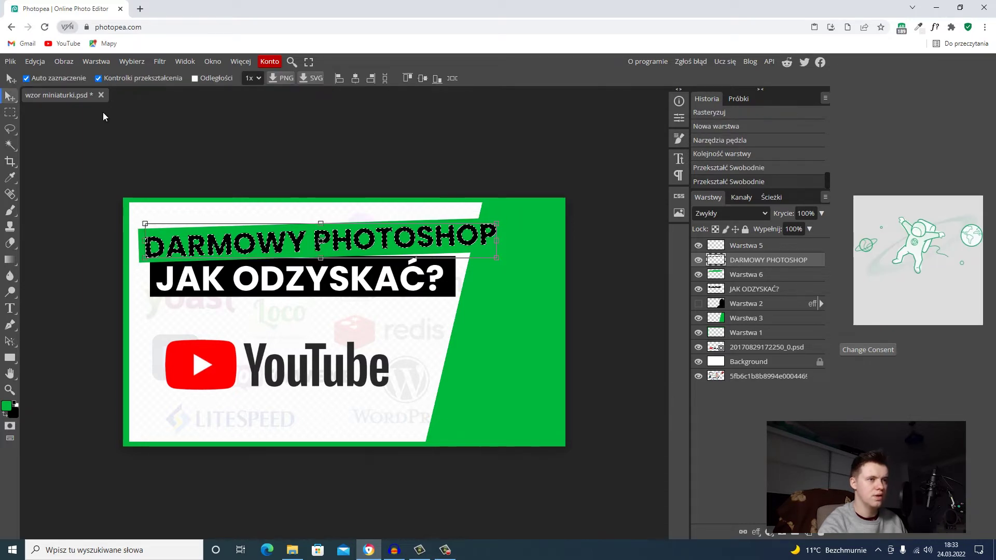
pyautogui.hotkey('ctrl', 'd')
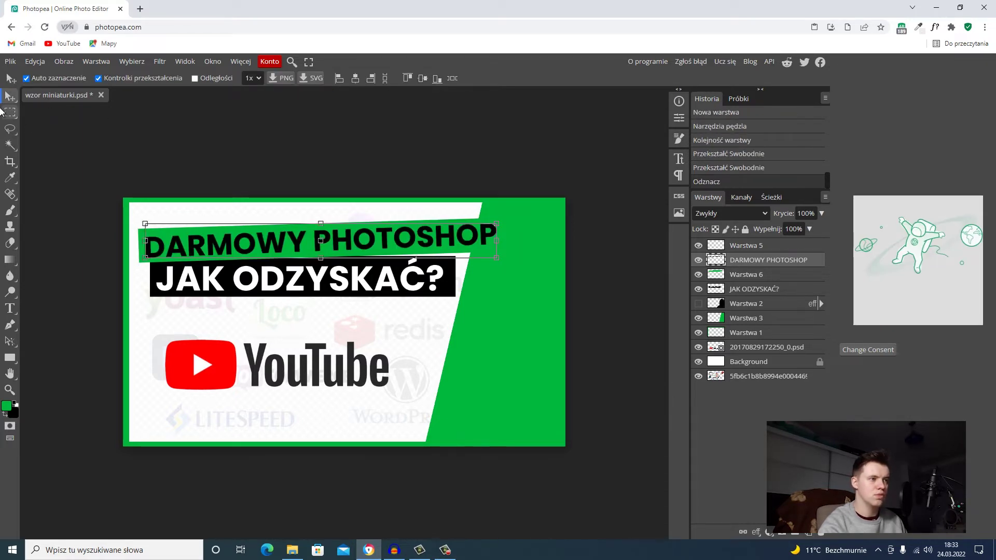
pyautogui.press('t')
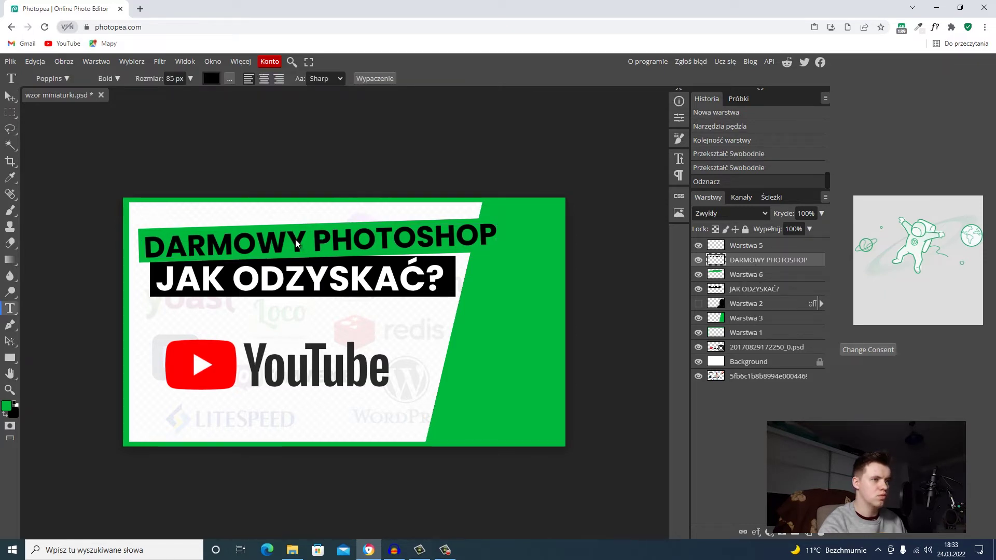
# Try editing the headline with the Type tool and delete the empty text layer created
pyautogui.click(265, 247)
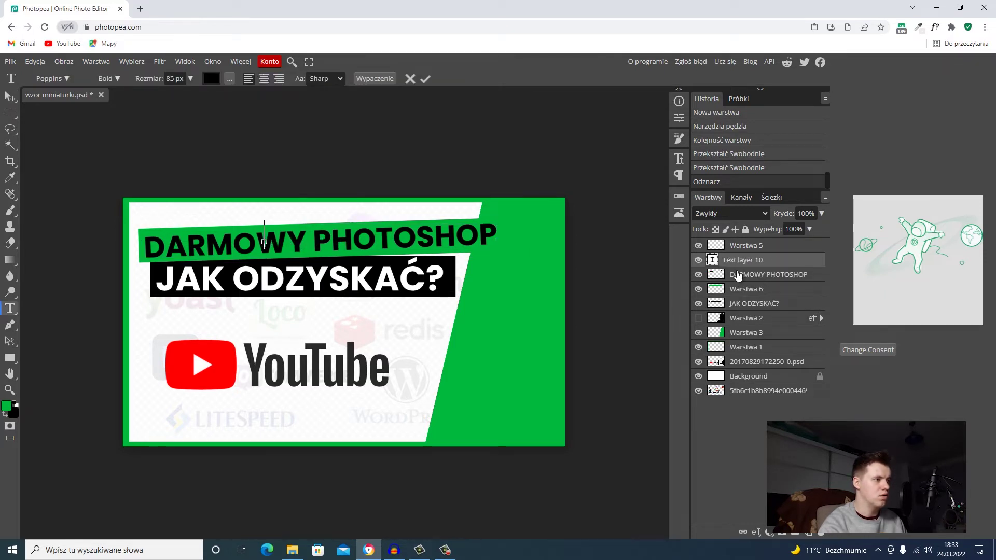
pyautogui.click(745, 262)
pyautogui.press('Delete')
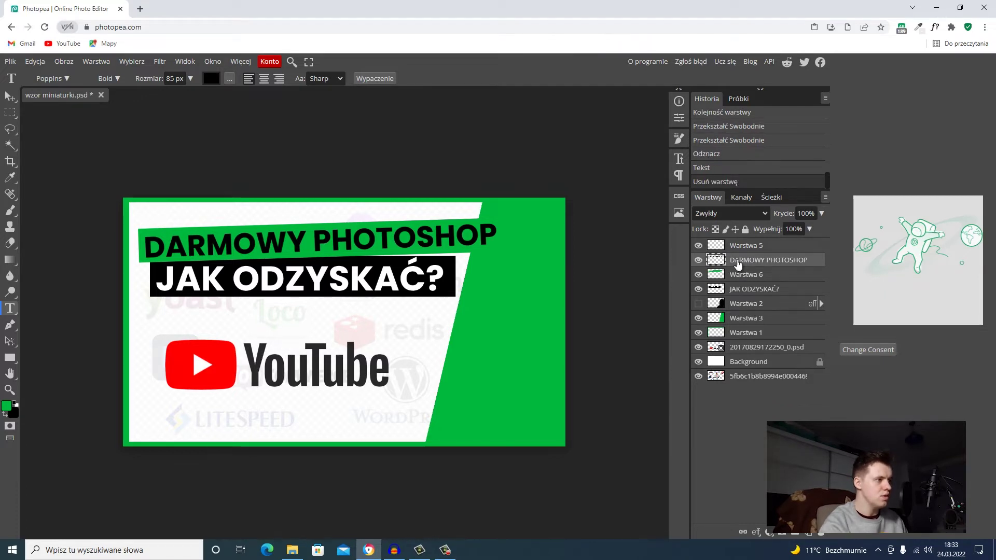
pyautogui.click(337, 242)
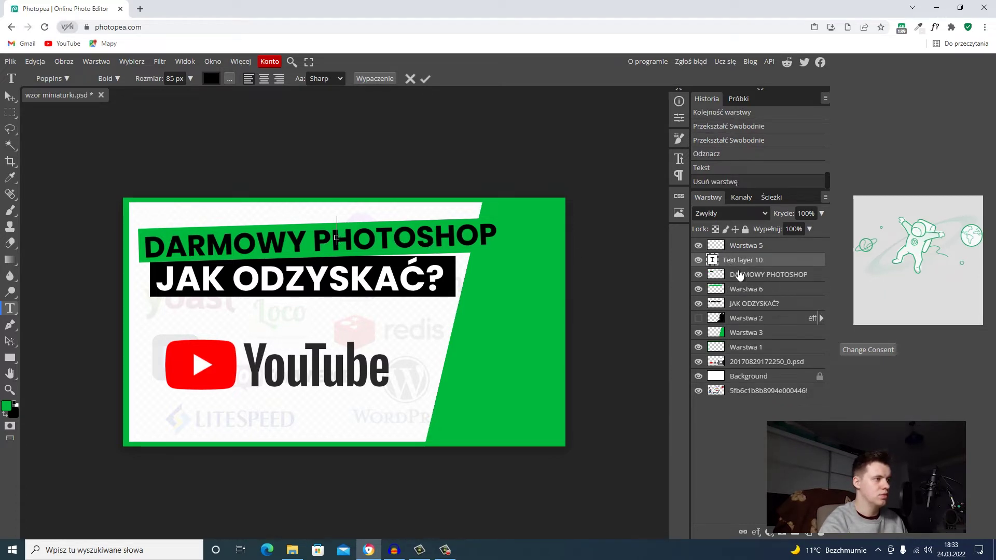
pyautogui.click(743, 278)
pyautogui.doubleClick(742, 279)
pyautogui.click(713, 279)
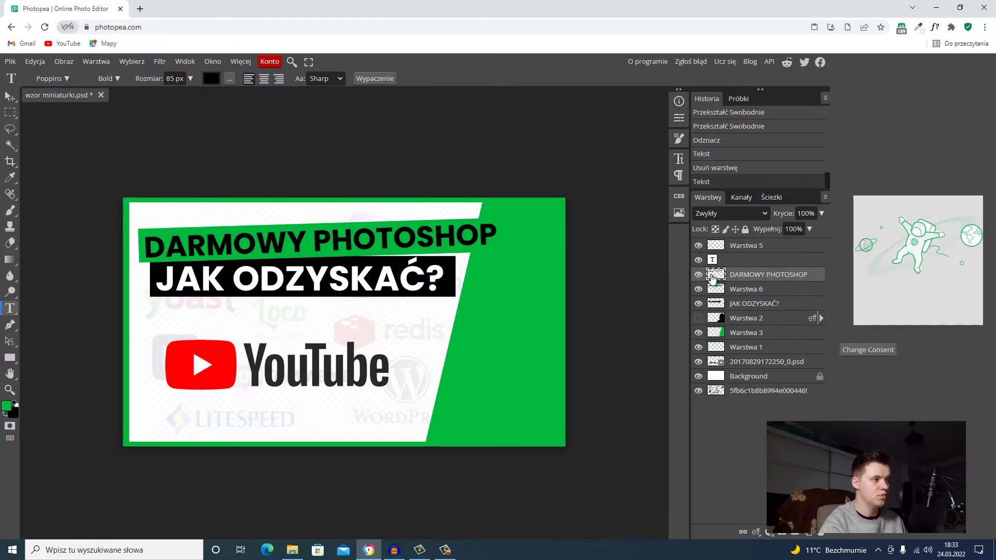
pyautogui.click(10, 97)
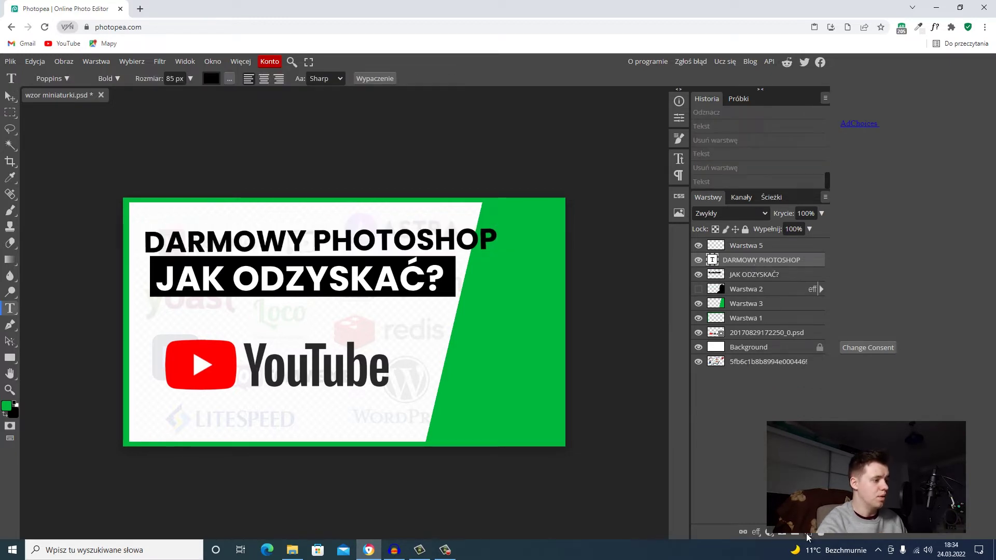
# Redo back to the new empty layer and select a rectangle snugly around DARMOWY PHOTOSHOP
pyautogui.hotkey('ctrl', 'shift', 'z')
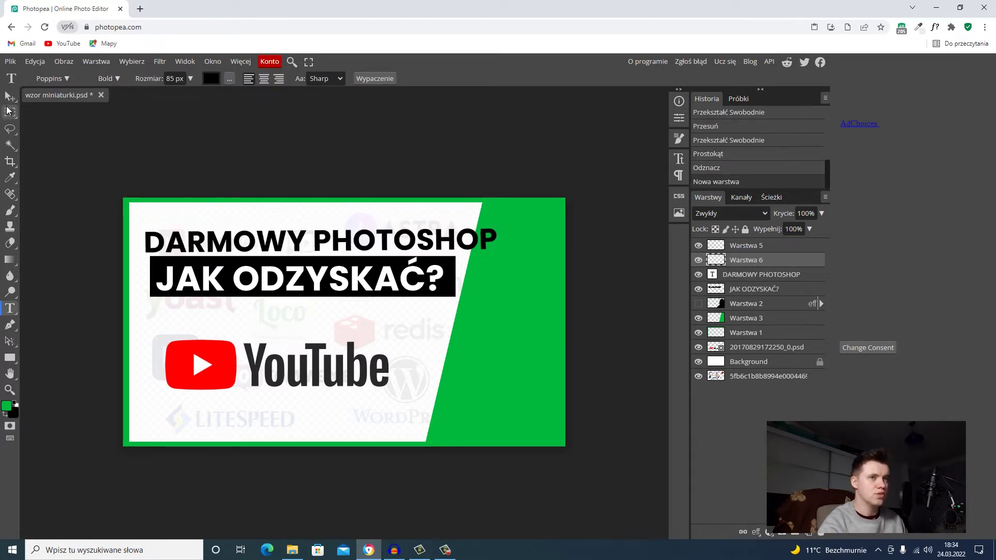
pyautogui.click(10, 112)
pyautogui.moveTo(140, 226); pyautogui.dragTo(504, 251)
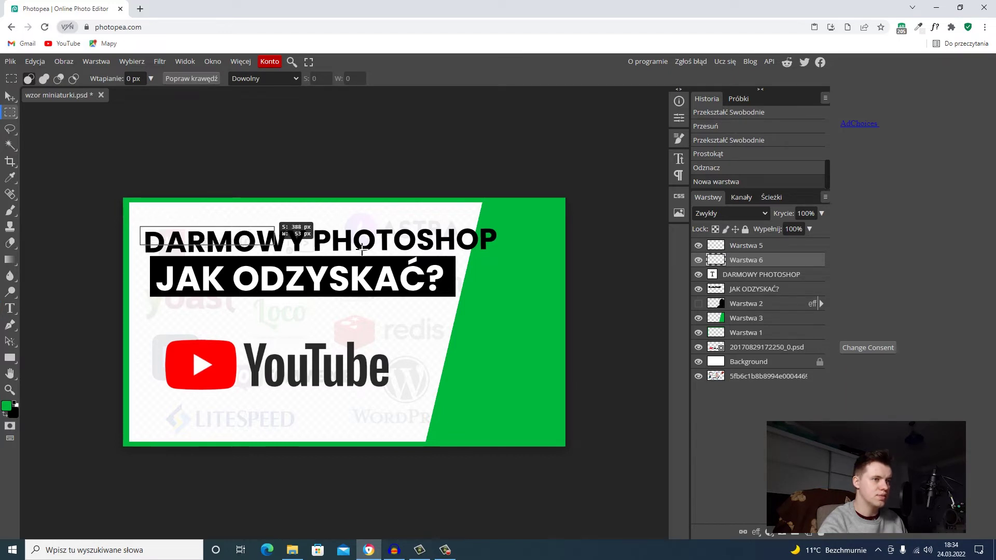
pyautogui.hotkey('ctrl', 'z')
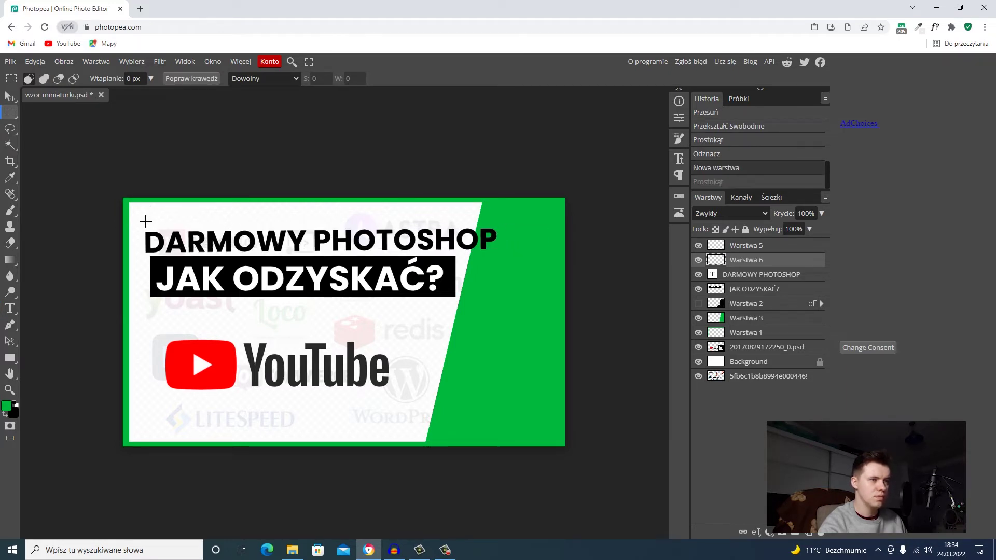
pyautogui.moveTo(140, 222); pyautogui.dragTo(497, 256)
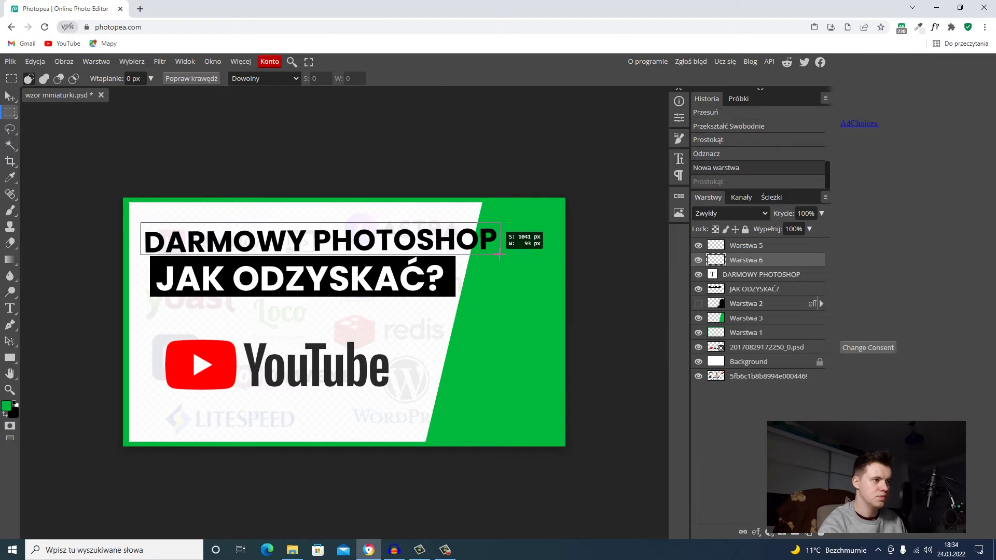
pyautogui.moveTo(497, 255); pyautogui.dragTo(499, 257)
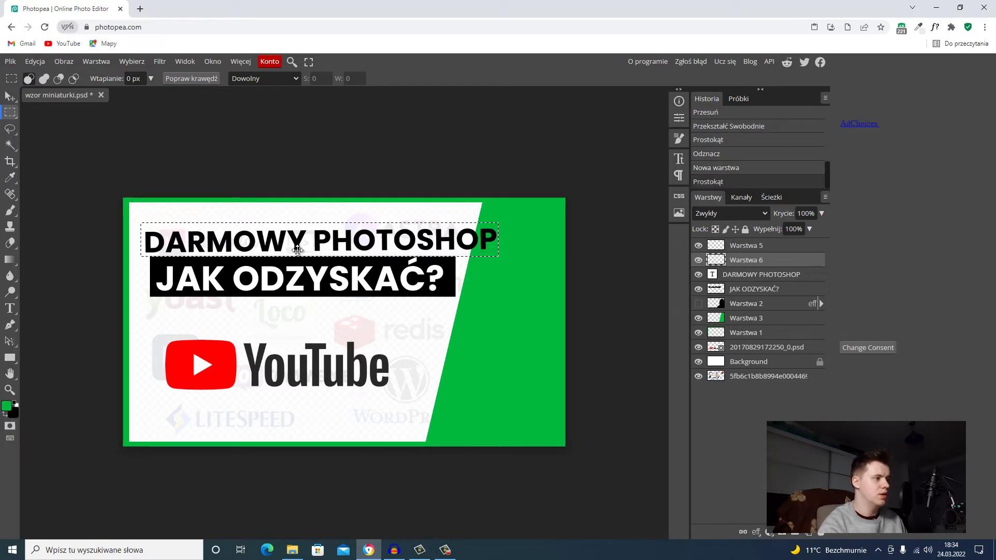
# Paint the selection green and restack the DARMOWY PHOTOSHOP text above the Warstwa 6 bar
pyautogui.click(10, 210)
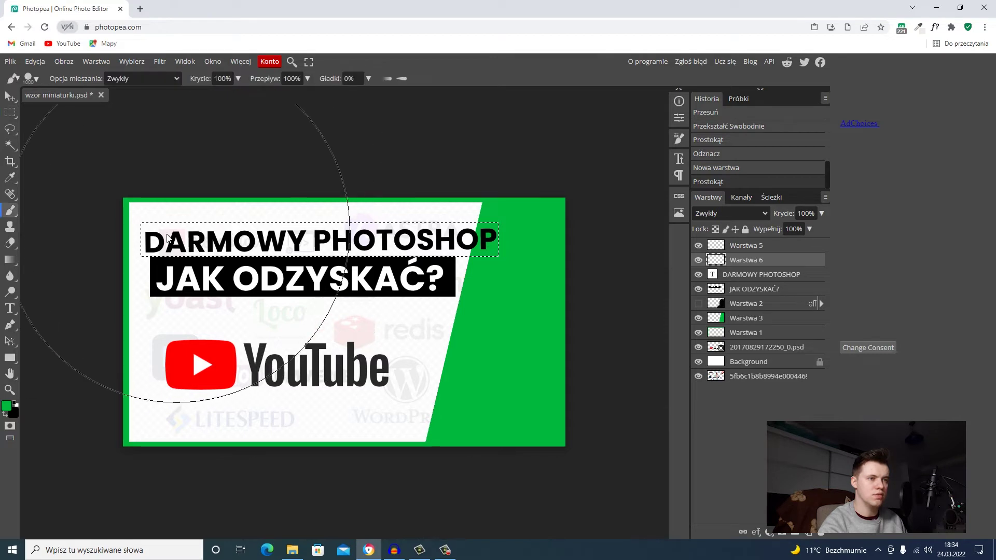
pyautogui.moveTo(156, 239); pyautogui.dragTo(279, 236)
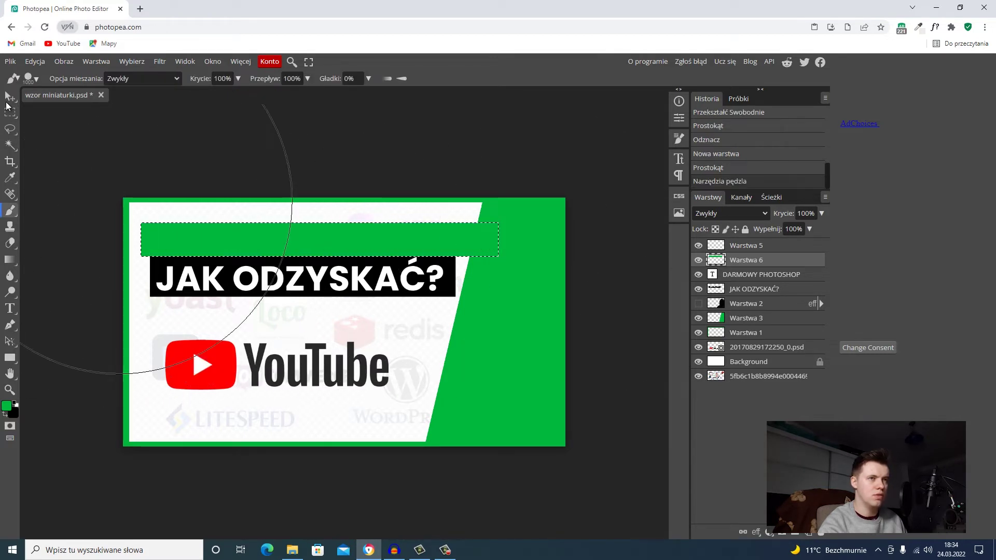
pyautogui.click(9, 96)
pyautogui.moveTo(752, 275); pyautogui.dragTo(750, 254)
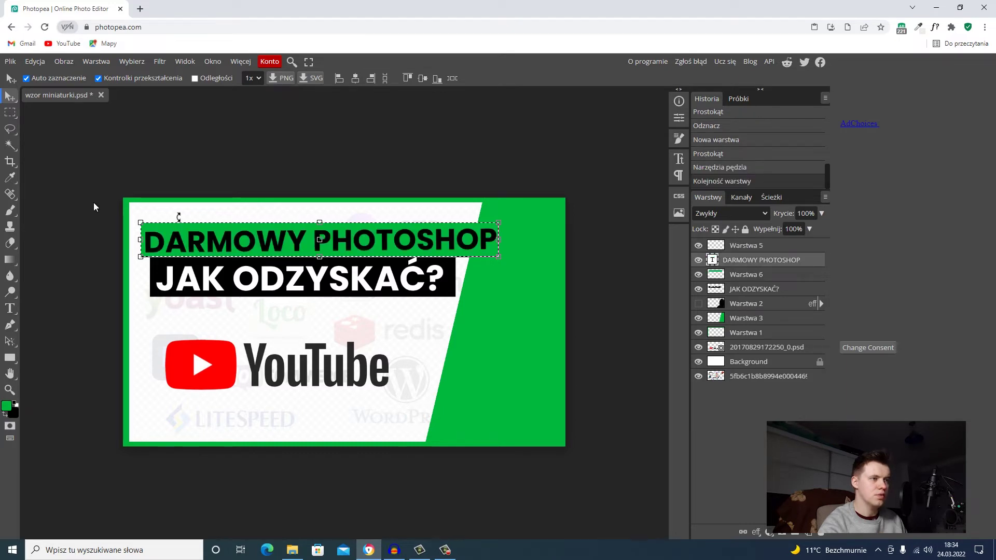
pyautogui.press('Delete')
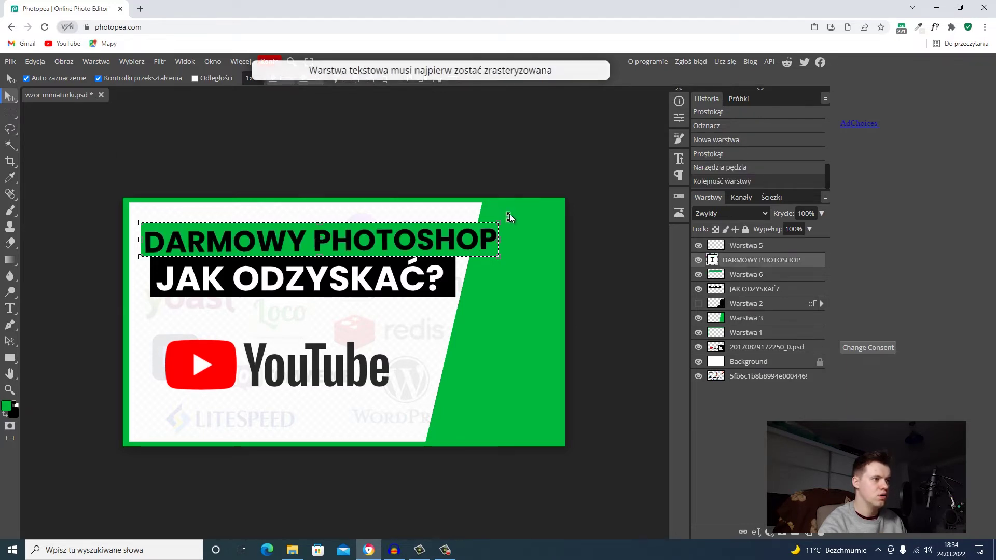
# Recolour the DARMOWY PHOTOSHOP headline text to white (ffffff)
pyautogui.press('Delete')
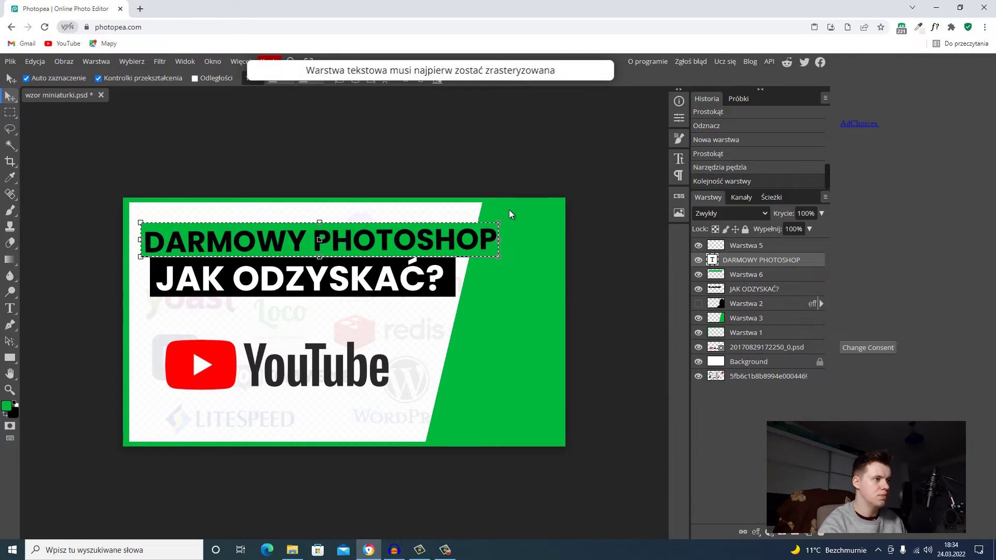
pyautogui.click(538, 215)
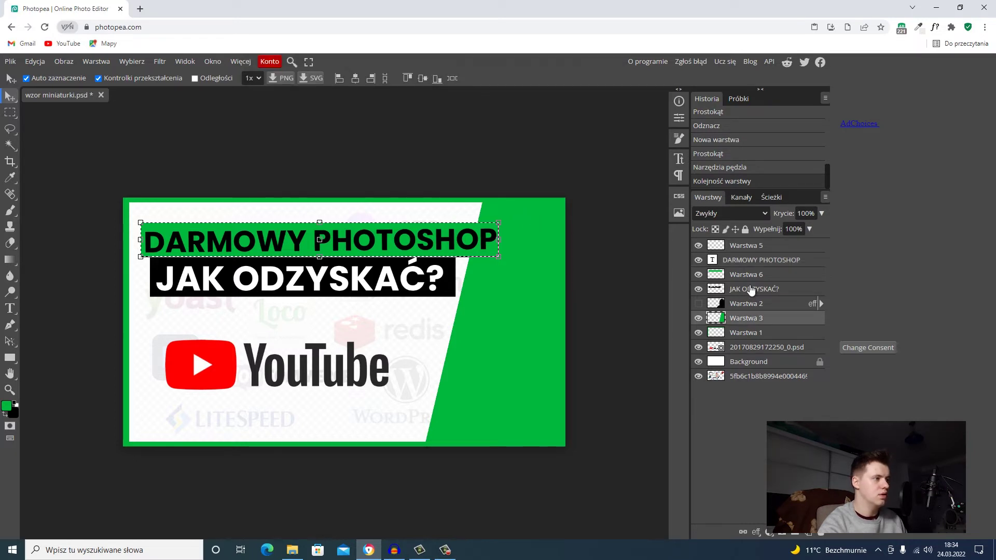
pyautogui.click(755, 265)
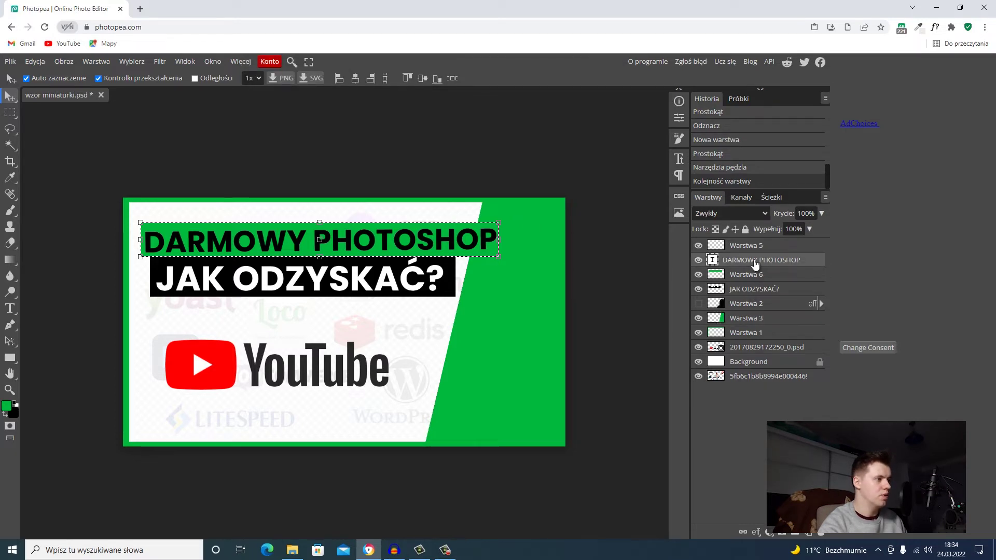
pyautogui.click(508, 217)
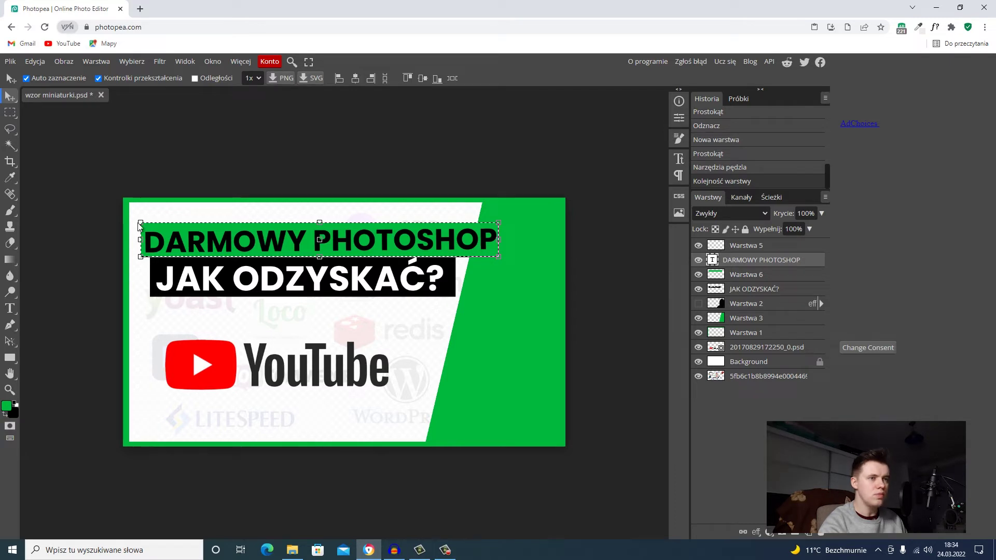
pyautogui.doubleClick(302, 244)
pyautogui.hotkey('ctrl', 'a')
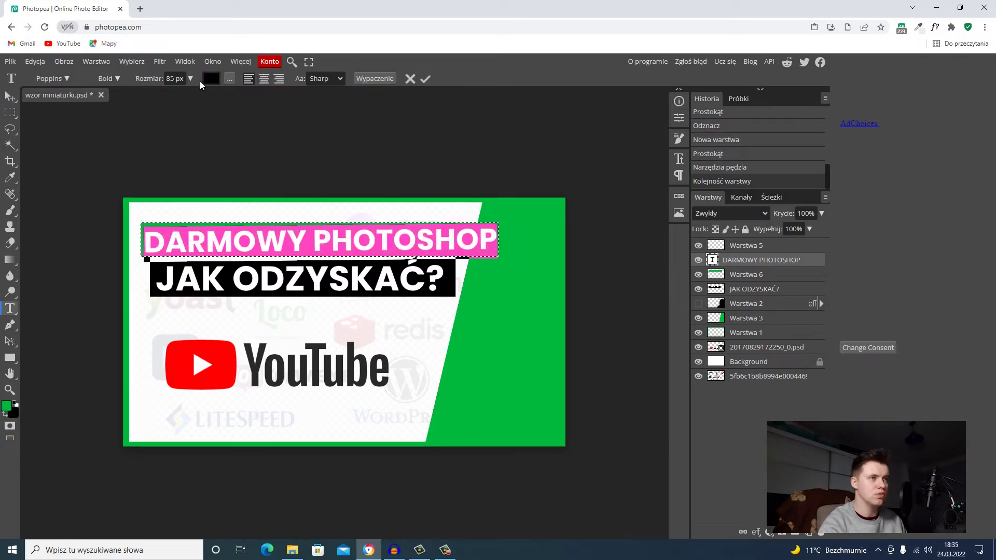
pyautogui.click(211, 79)
pyautogui.click(86, 155)
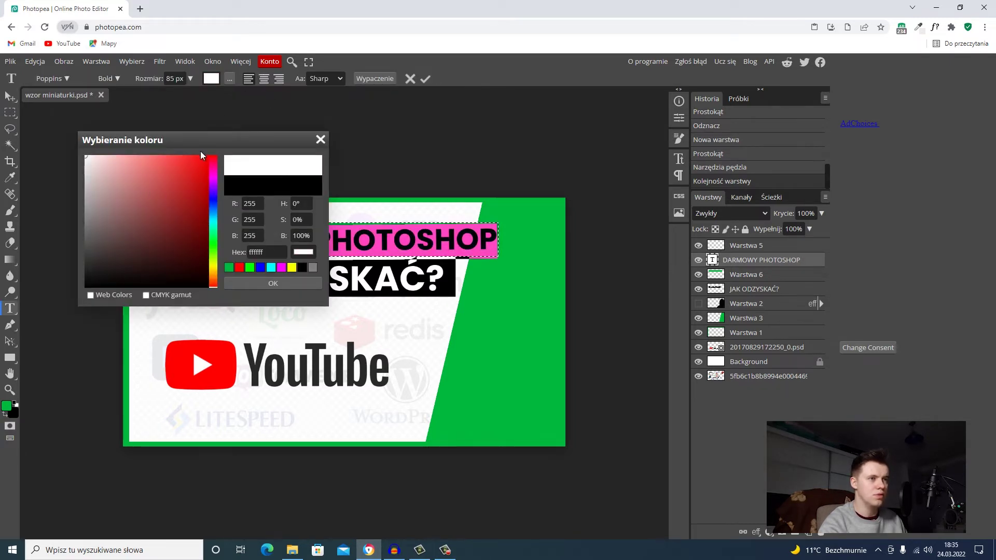
pyautogui.click(282, 285)
pyautogui.click(13, 100)
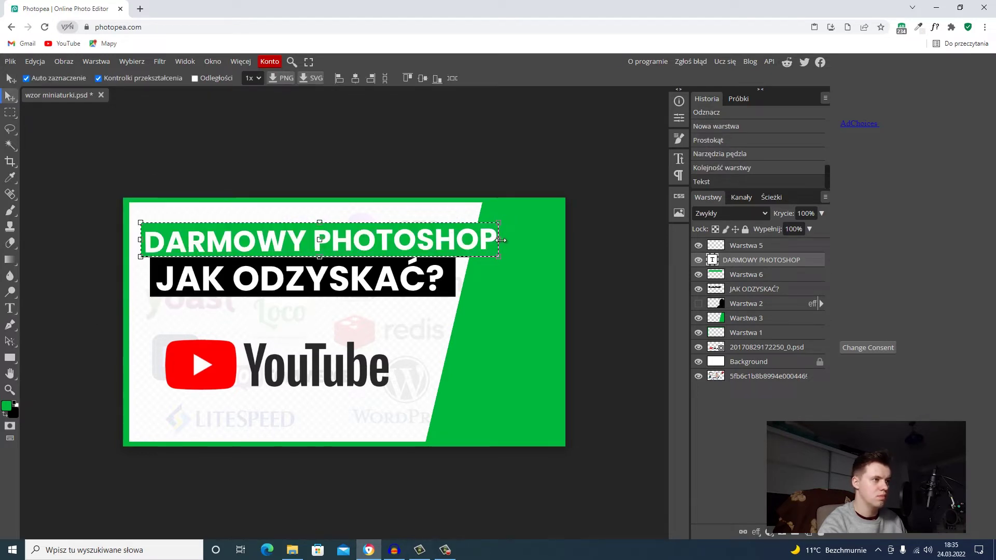
# Try tilting the green bar, cancel it, and reselect the DARMOWY PHOTOSHOP text layer
pyautogui.click(514, 218)
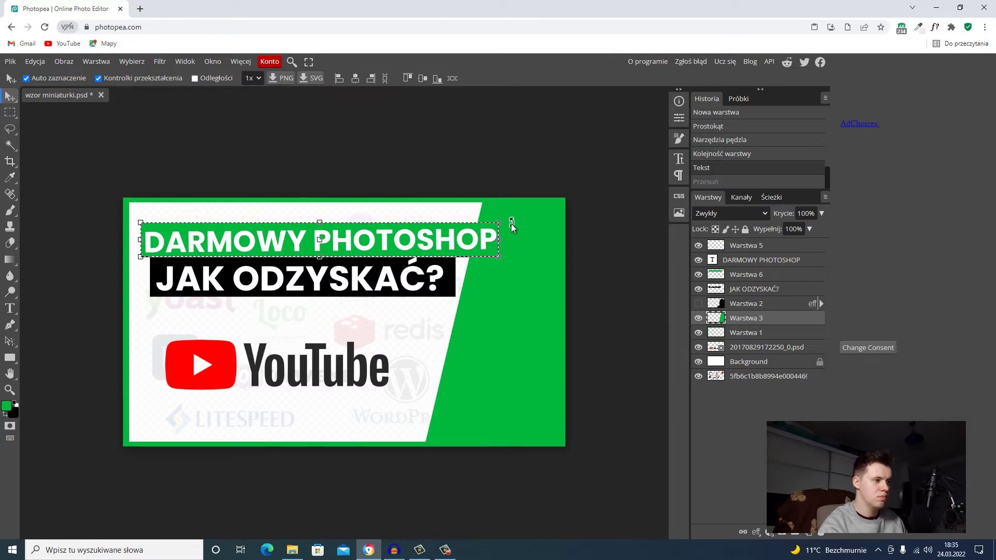
pyautogui.hotkey('ctrl', 't')
pyautogui.moveTo(512, 223); pyautogui.dragTo(512, 217)
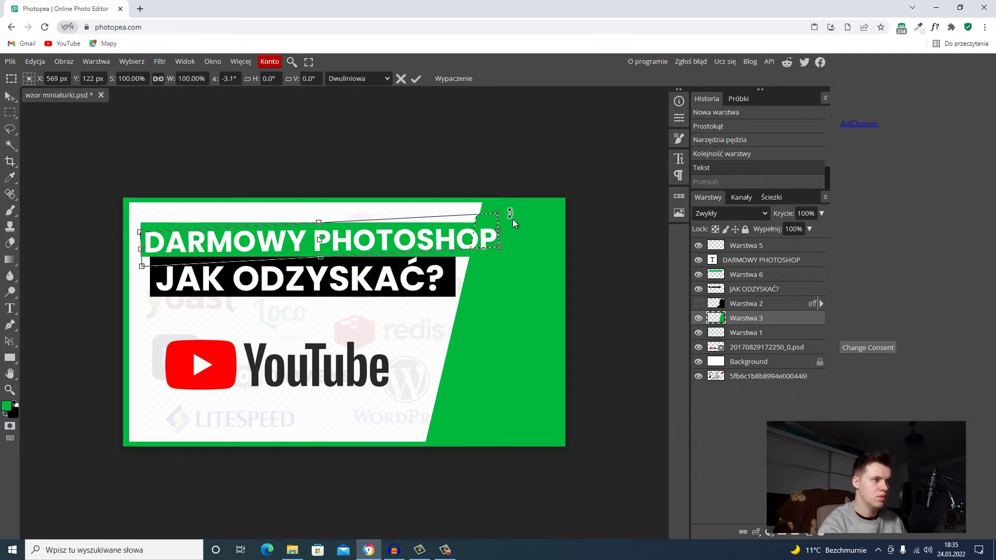
pyautogui.press('Escape')
pyautogui.hotkey('ctrl', 'd')
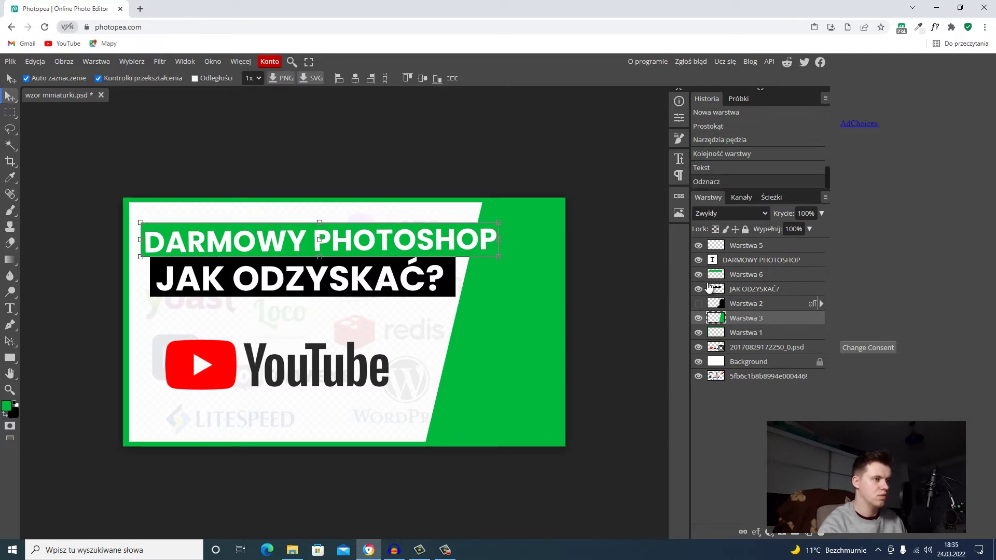
pyautogui.click(757, 261)
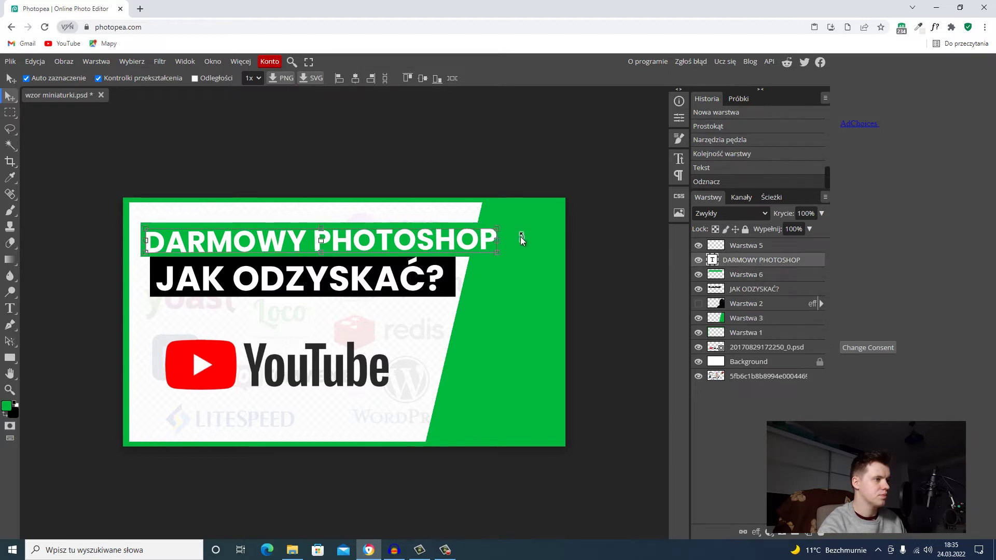
# Hide every layer except the DARMOWY PHOTOSHOP title
pyautogui.click(698, 246)
pyautogui.click(698, 274)
pyautogui.click(698, 289)
pyautogui.click(698, 318)
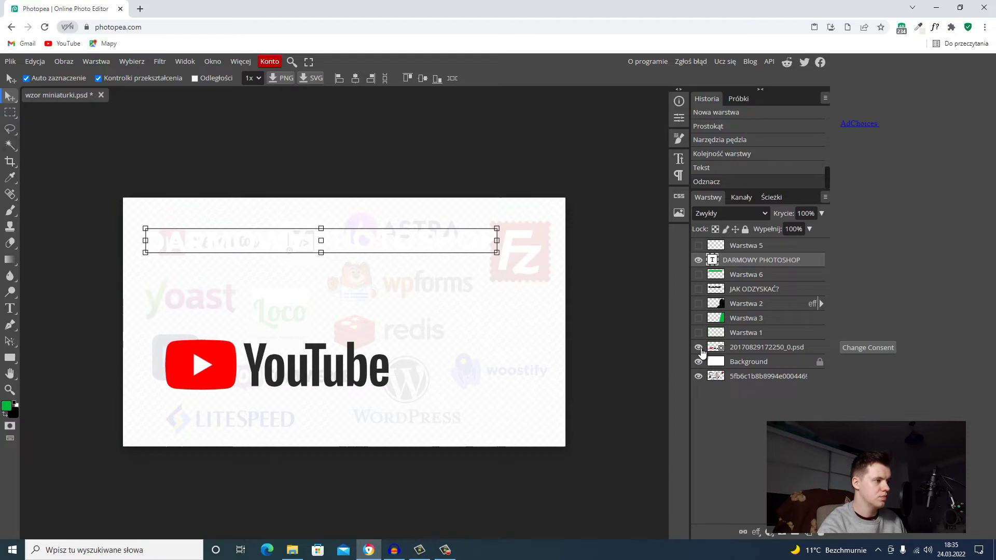
pyautogui.click(698, 347)
pyautogui.click(698, 362)
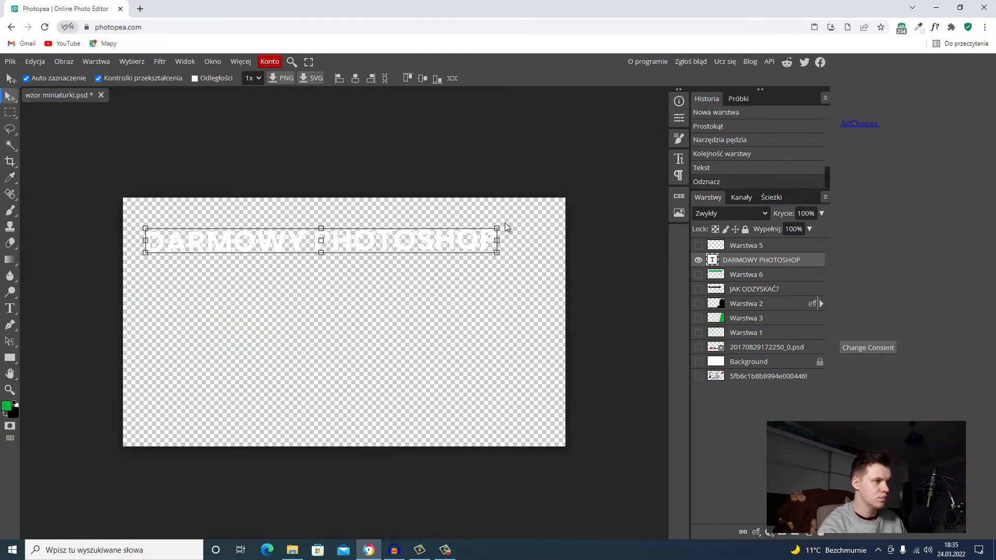
# Tilt the title text about two degrees and show the green bar again
pyautogui.moveTo(502, 228); pyautogui.dragTo(506, 219)
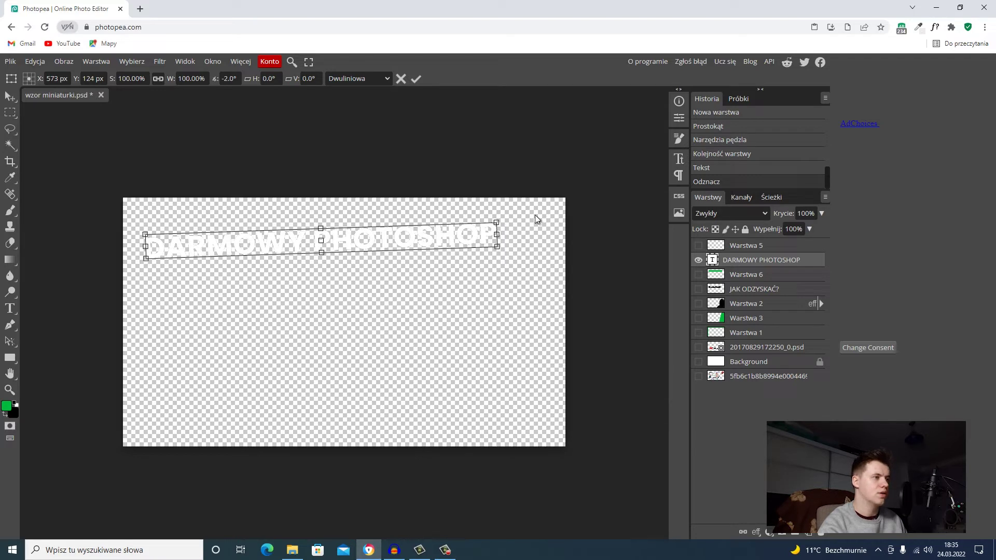
pyautogui.click(699, 275)
pyautogui.press('Return')
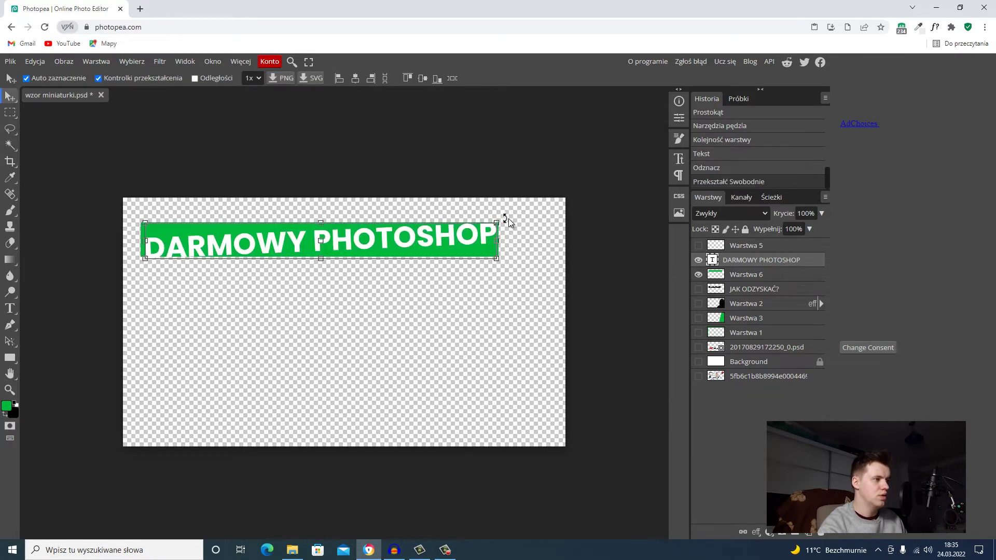
pyautogui.moveTo(508, 219); pyautogui.dragTo(507, 218)
pyautogui.hotkey('ctrl', 'r')
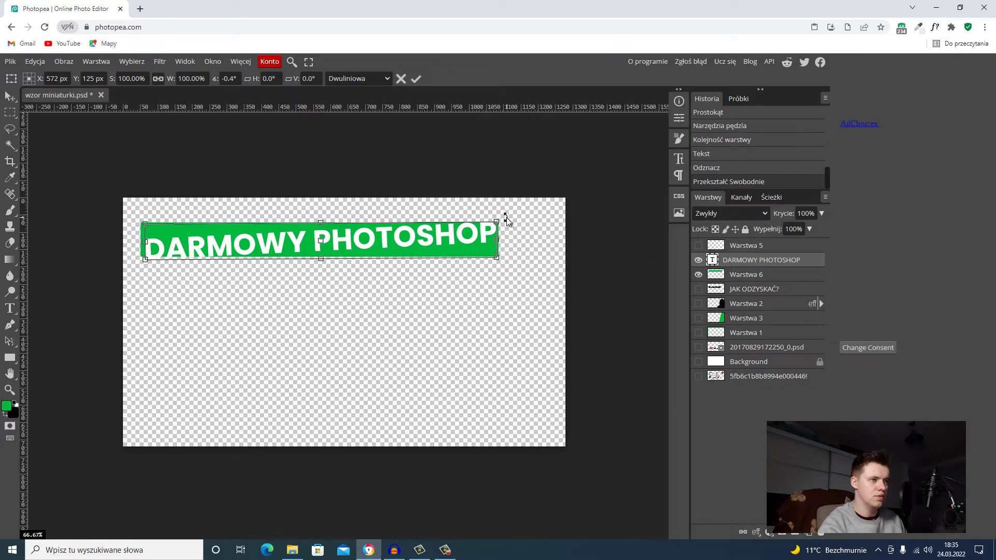
pyautogui.press('Return')
pyautogui.hotkey('ctrl', 'd')
pyautogui.hotkey('ctrl', 'd')
pyautogui.hotkey('ctrl', 'd')
pyautogui.hotkey('ctrl', 'd')
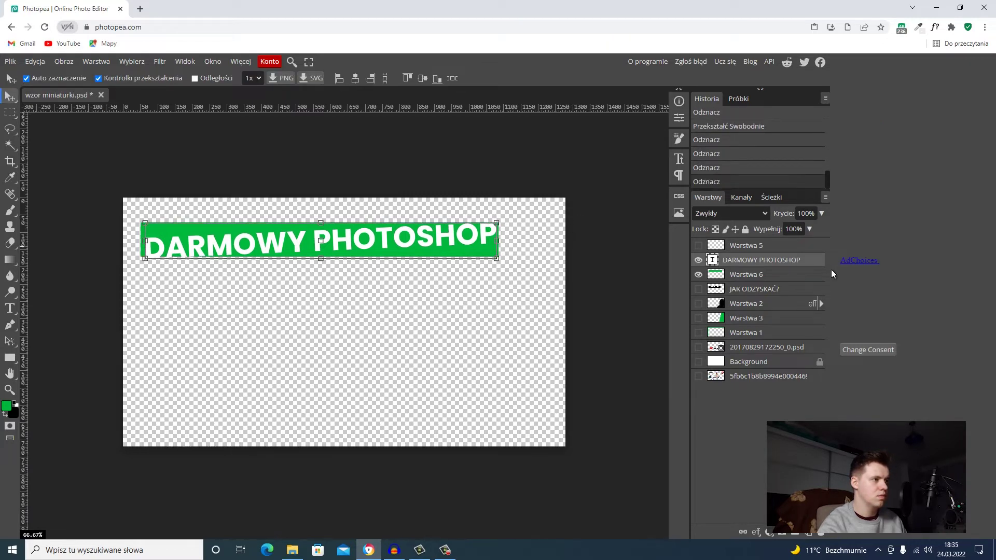
# Tilt the green bar to match the text, widen it rightward, and nudge it left
pyautogui.click(748, 278)
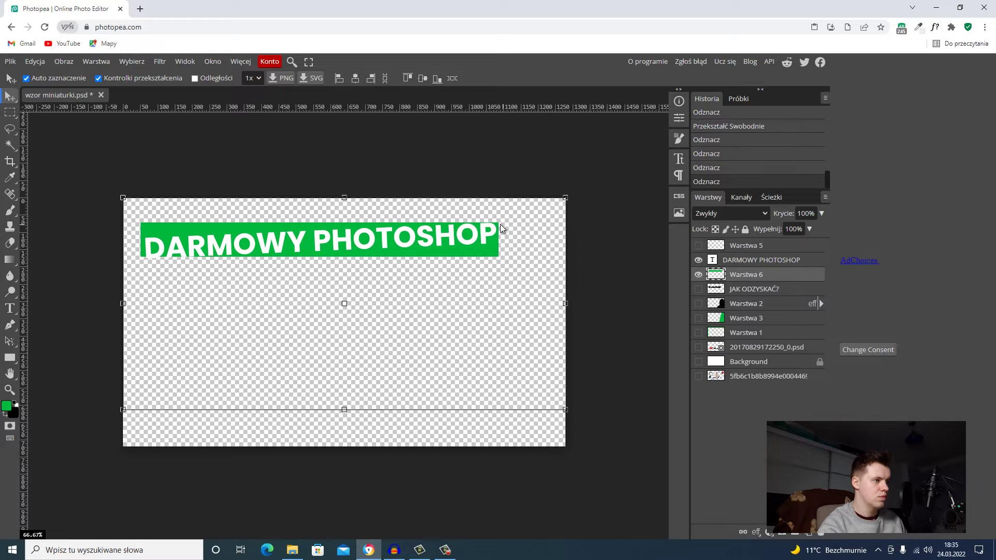
pyautogui.click(584, 192)
pyautogui.moveTo(584, 192); pyautogui.dragTo(583, 187)
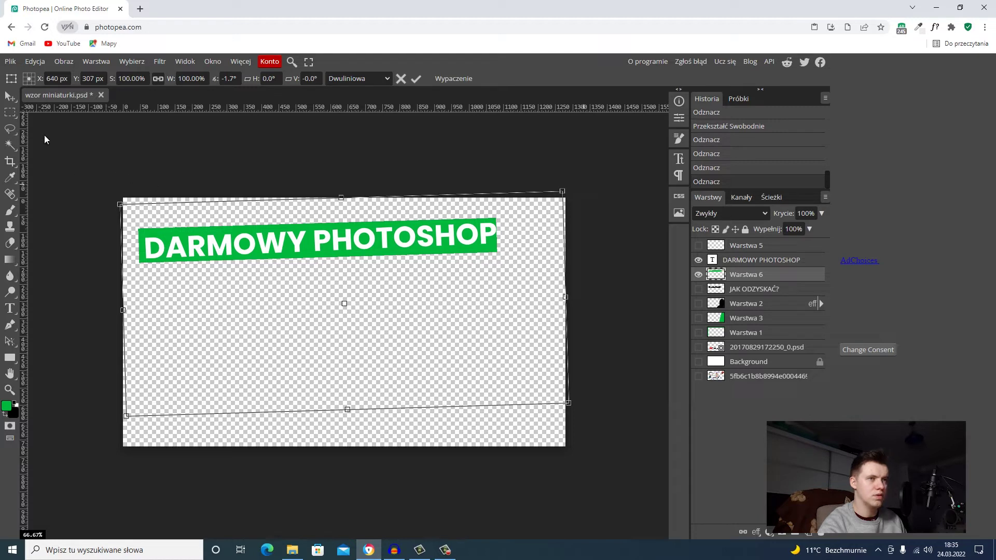
pyautogui.click(14, 102)
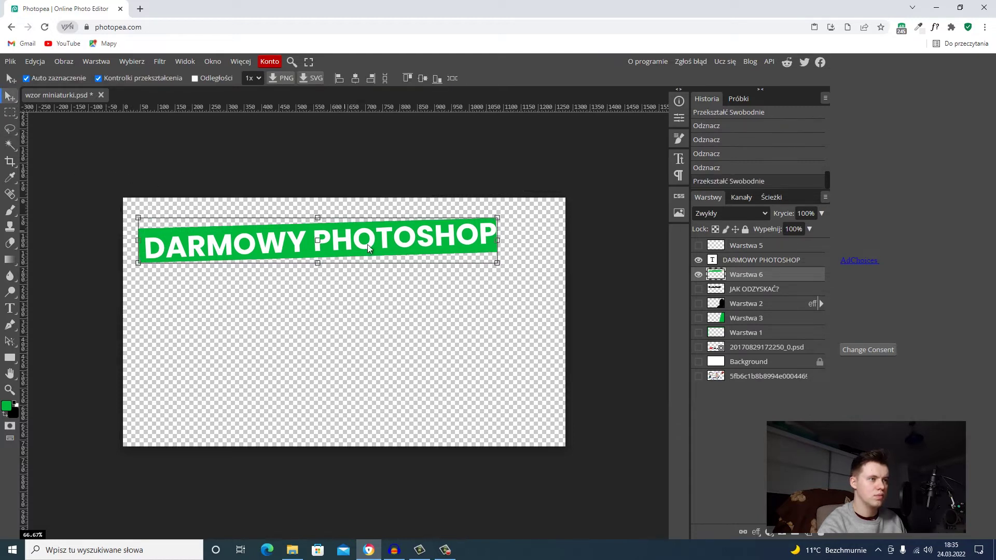
pyautogui.moveTo(497, 239); pyautogui.dragTo(503, 241)
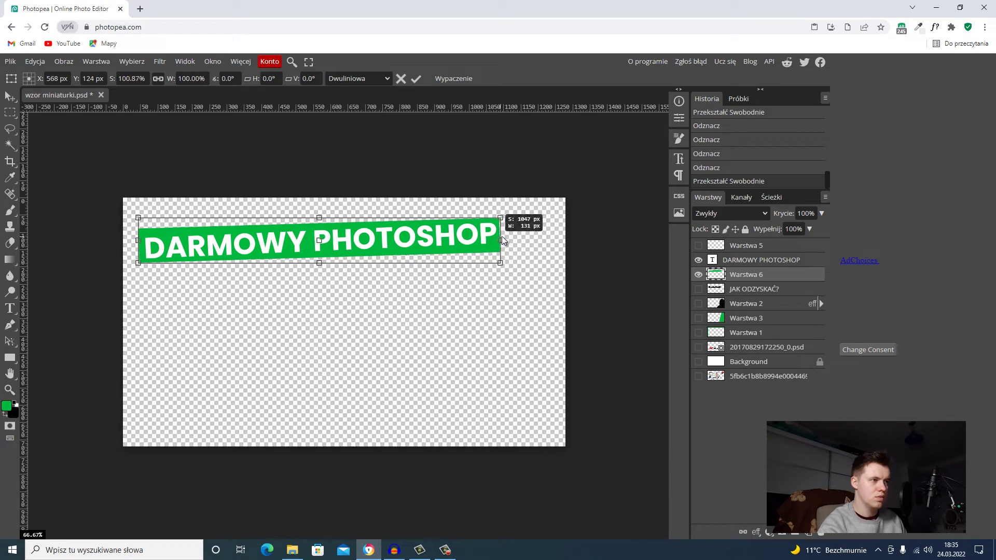
pyautogui.moveTo(502, 241); pyautogui.dragTo(508, 240)
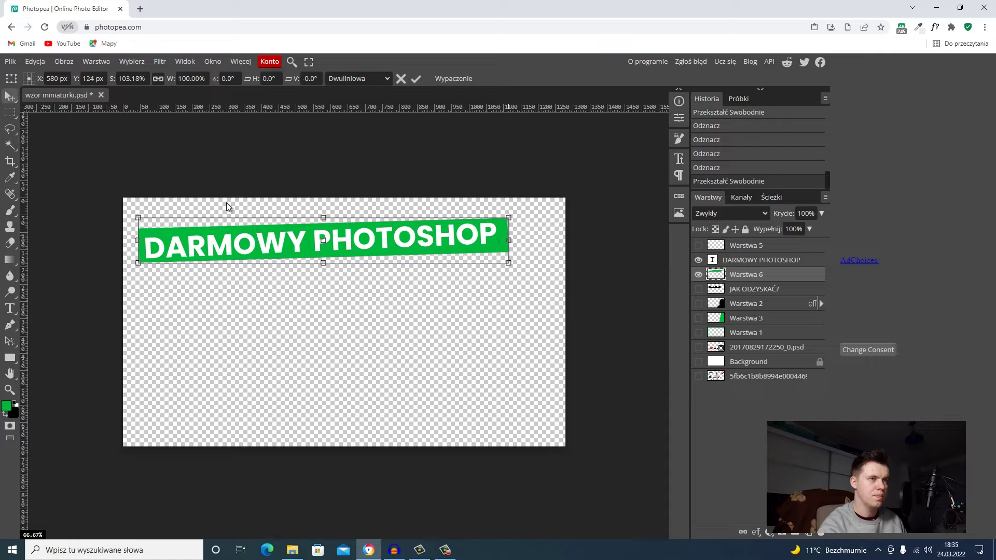
pyautogui.press('Return')
pyautogui.moveTo(499, 241); pyautogui.dragTo(494, 242)
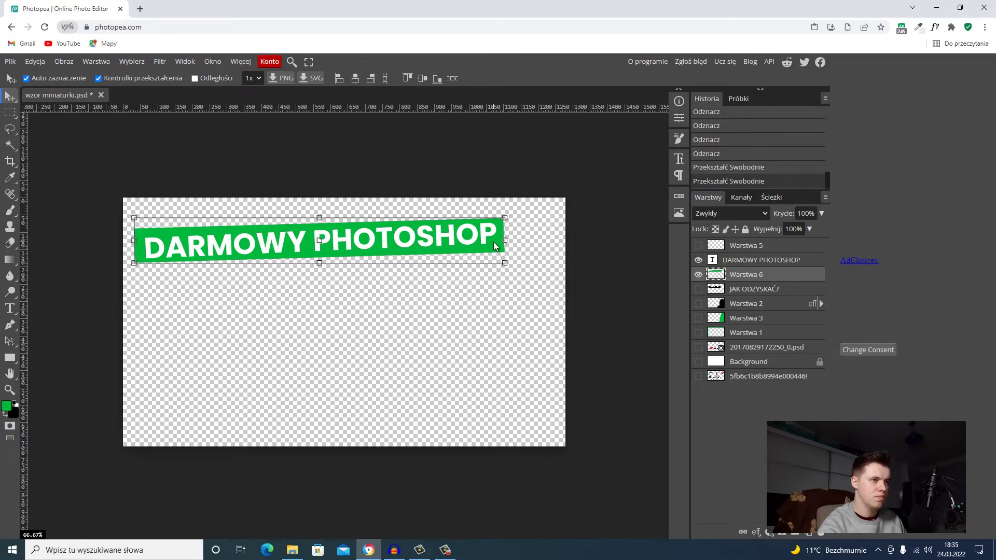
# Briefly toggle the subtitle and hooded figure visibility, then delete the JAK ODZYSKAĆ? layer
pyautogui.click(705, 289)
pyautogui.click(701, 305)
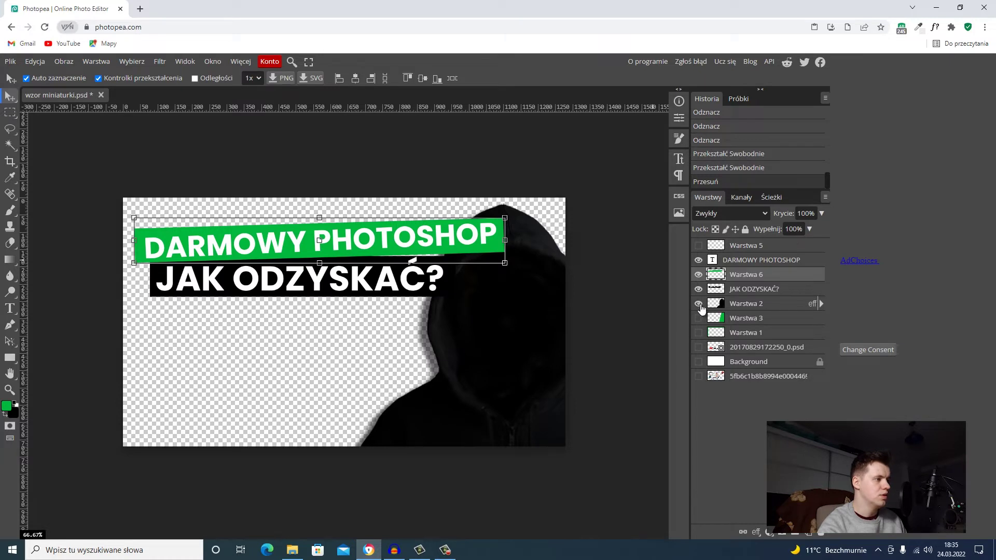
pyautogui.click(700, 304)
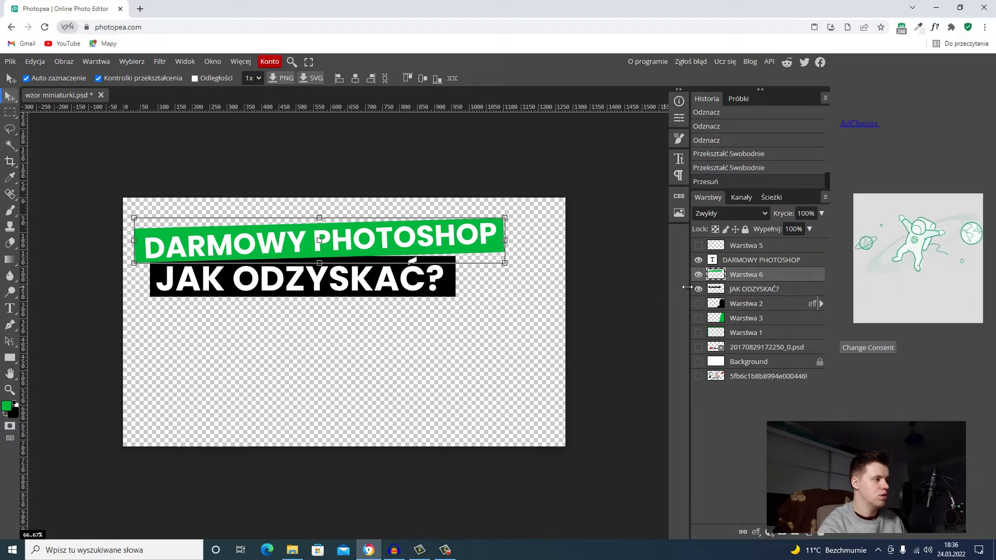
pyautogui.click(765, 289)
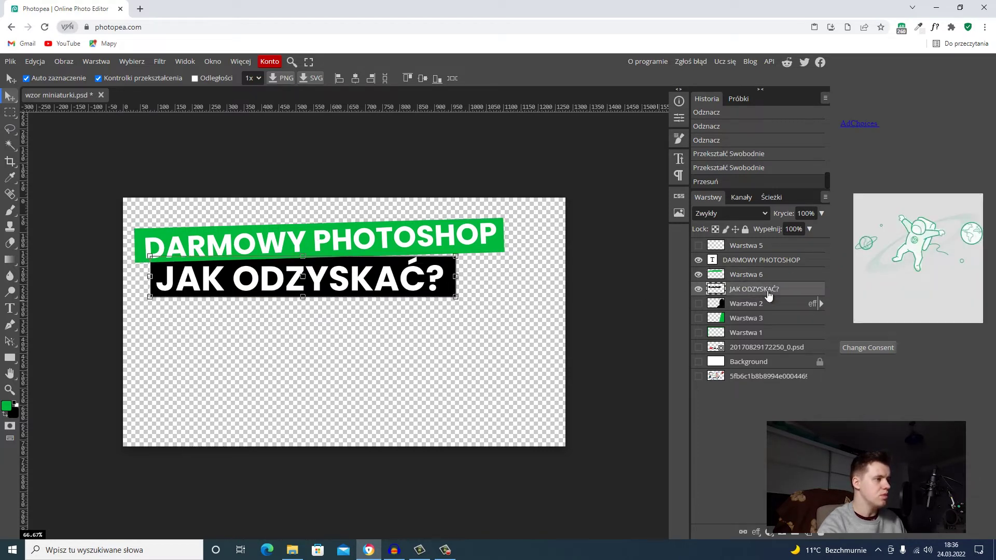
pyautogui.press('Delete')
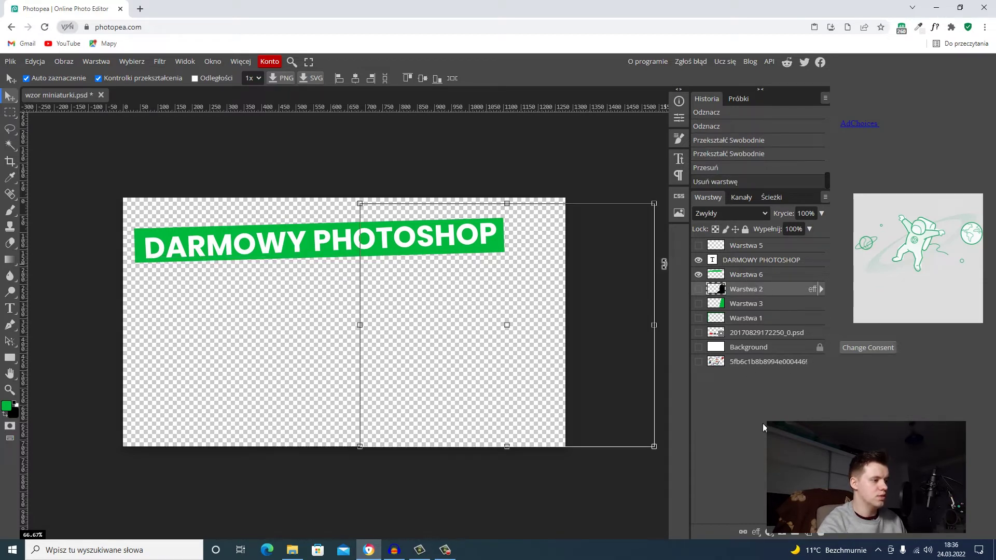
# Add the text ALTERNATYWA below the banner and colour it black
pyautogui.press('t')
pyautogui.click(187, 282)
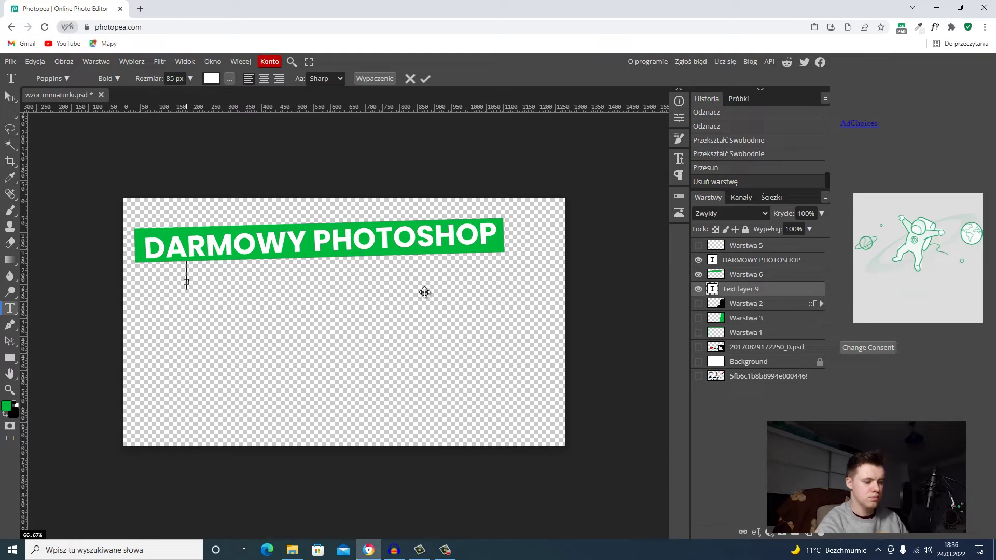
pyautogui.write('ALTERNATYWA')
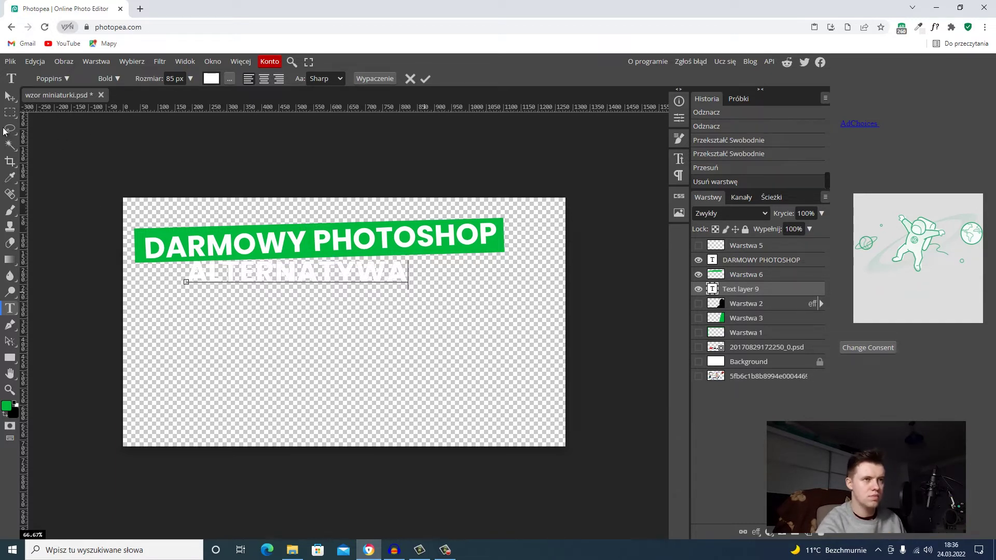
pyautogui.click(11, 98)
pyautogui.doubleClick(252, 273)
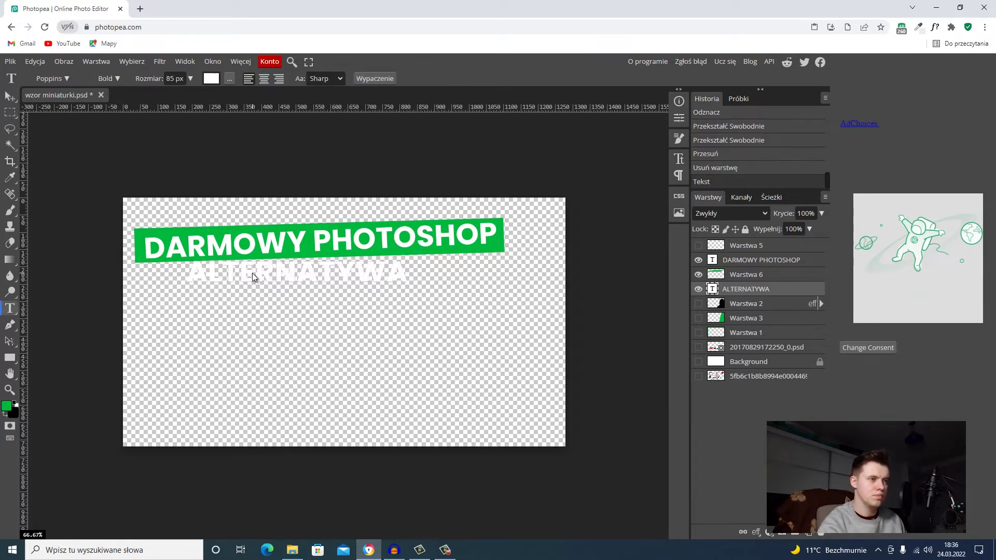
pyautogui.hotkey('ctrl', 'a')
pyautogui.click(211, 79)
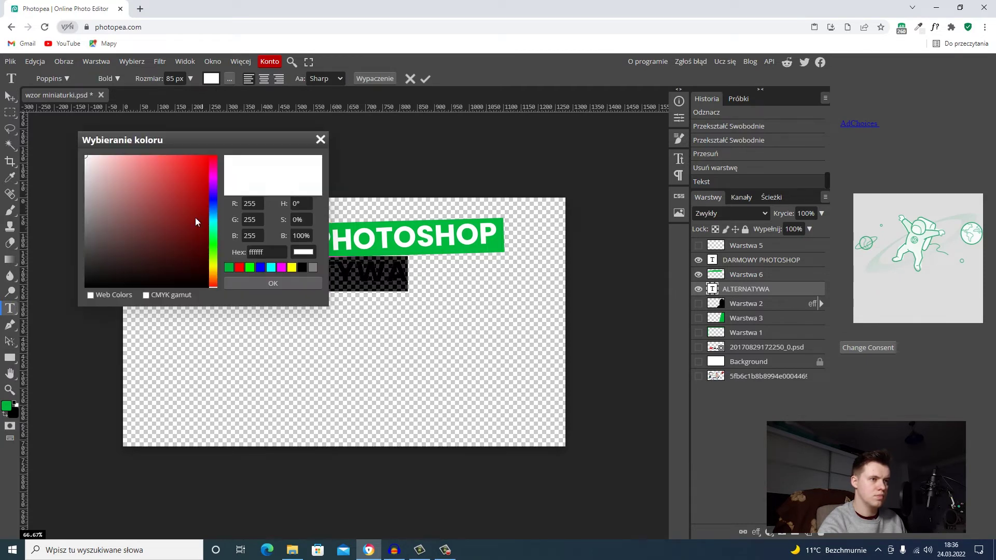
pyautogui.moveTo(207, 207); pyautogui.dragTo(49, 289)
pyautogui.click(288, 282)
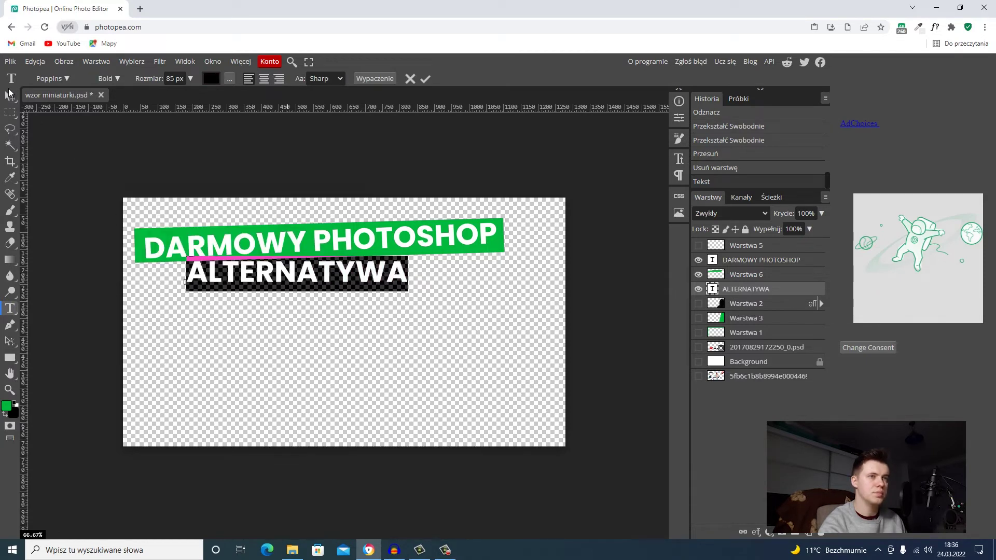
pyautogui.click(8, 95)
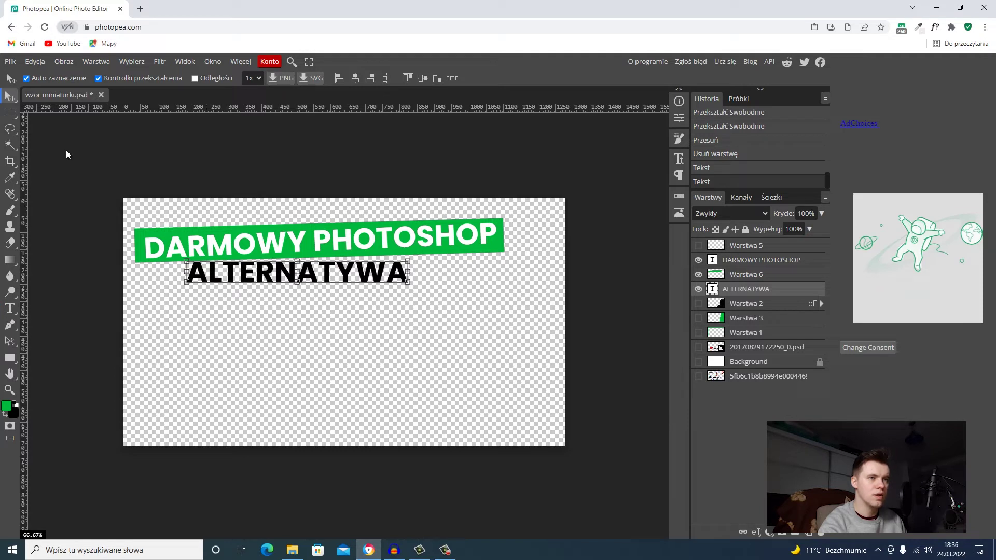
# Enlarge ALTERNATYWA to 115 px and nudge it slightly lower under the banner
pyautogui.doubleClick(252, 278)
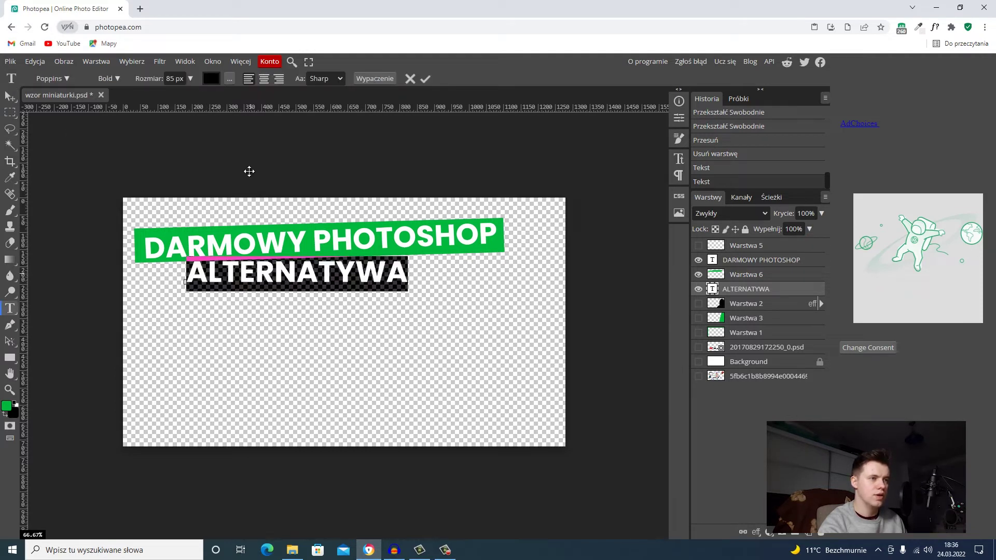
pyautogui.click(210, 79)
pyautogui.moveTo(200, 192); pyautogui.dragTo(45, 124)
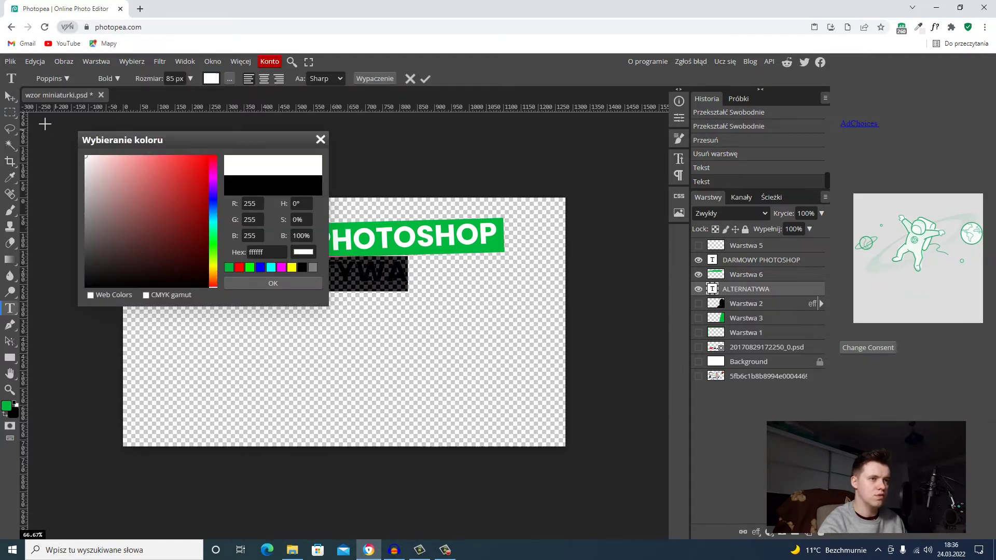
pyautogui.click(320, 140)
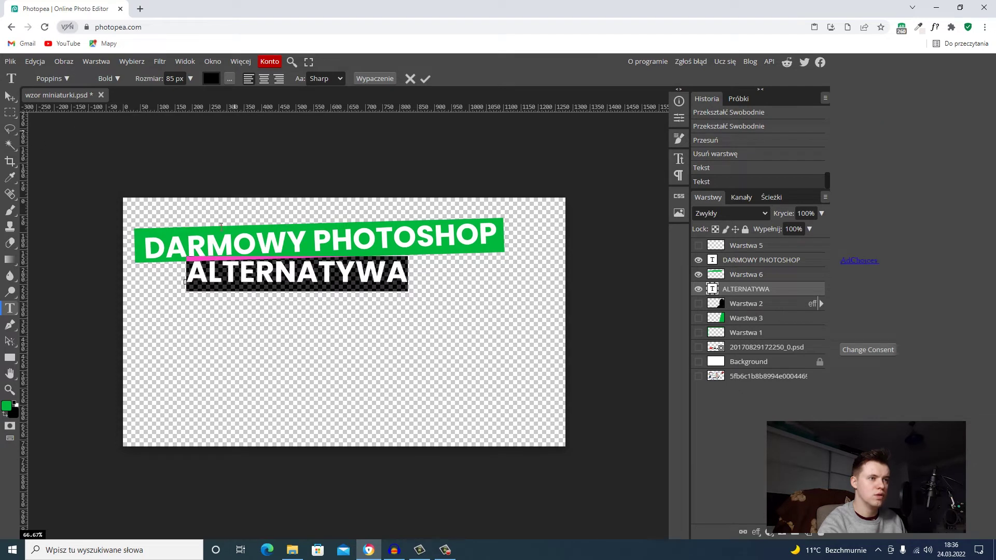
pyautogui.write('115')
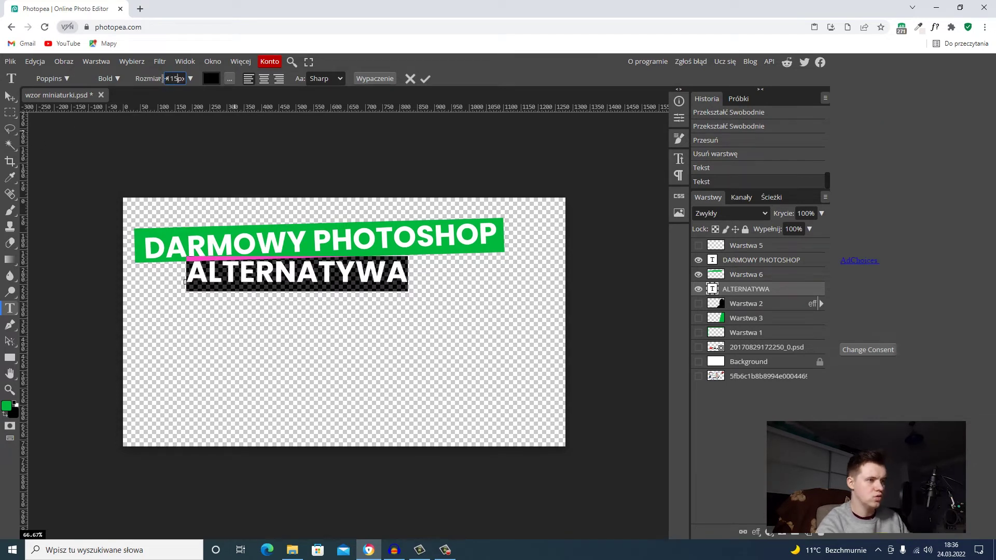
pyautogui.press('Return')
pyautogui.click(9, 96)
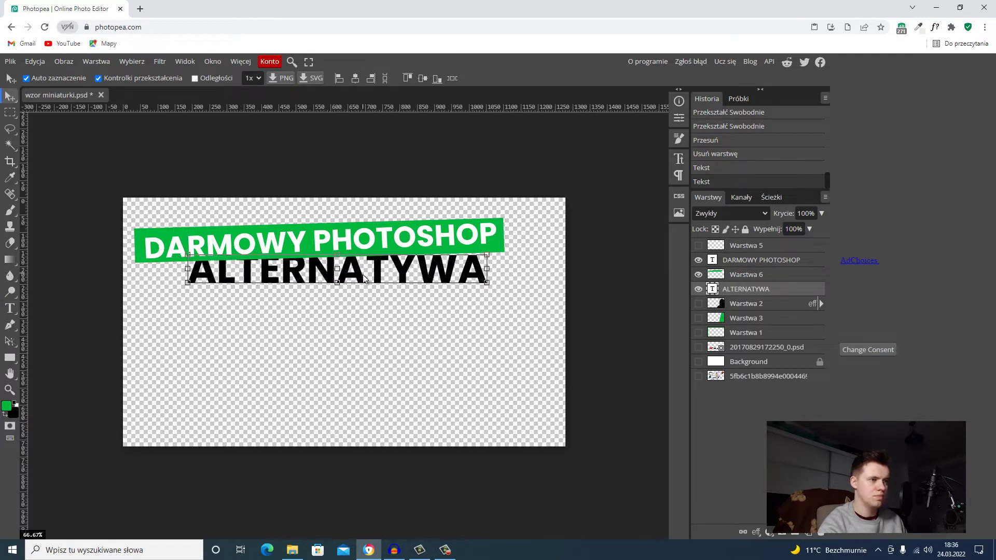
pyautogui.moveTo(363, 278); pyautogui.dragTo(363, 282)
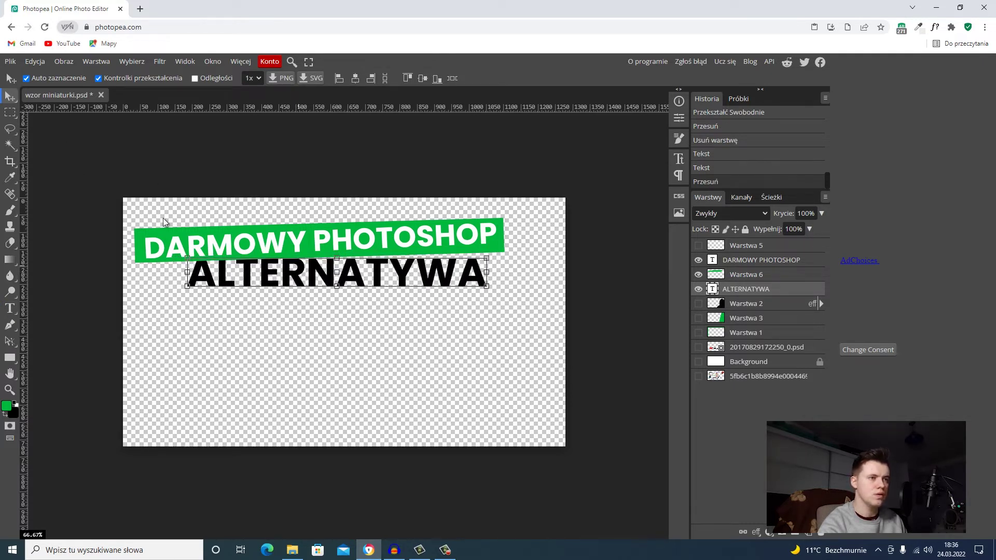
pyautogui.click(15, 113)
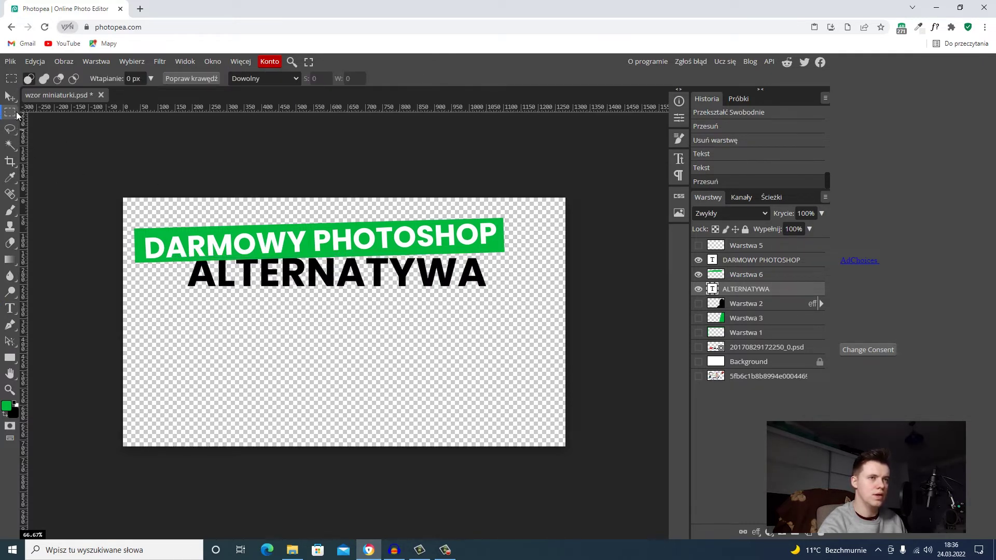
# Add new layer Warstwa 7, hide the green banner, and marquee-select around ALTERNATYWA
pyautogui.click(808, 532)
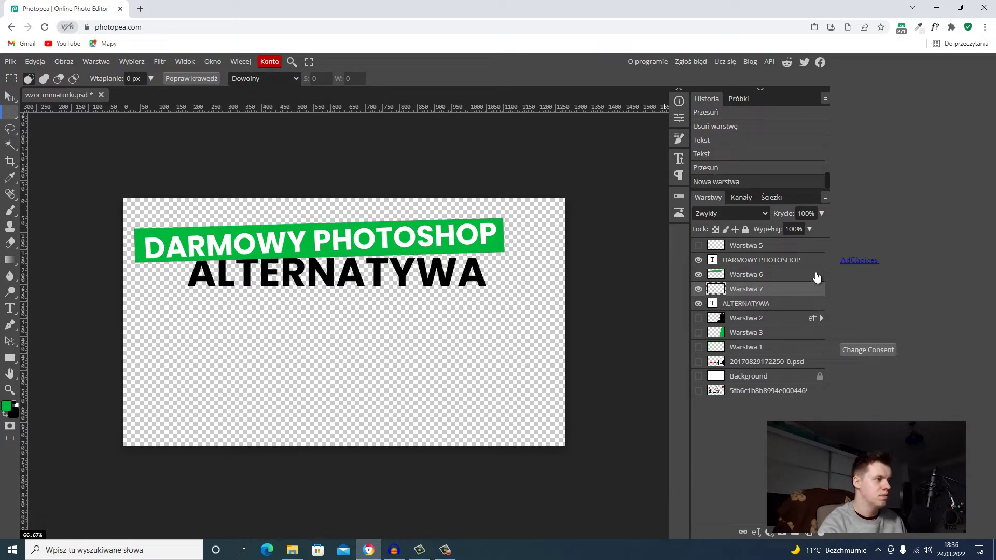
pyautogui.click(699, 275)
pyautogui.moveTo(182, 247); pyautogui.dragTo(493, 296)
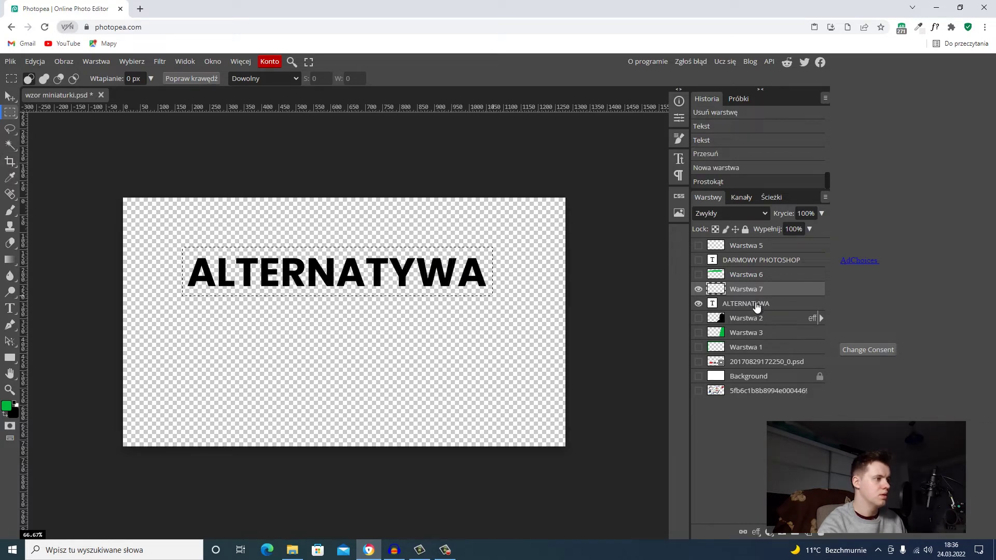
pyautogui.click(757, 306)
pyautogui.press('t')
pyautogui.click(327, 274)
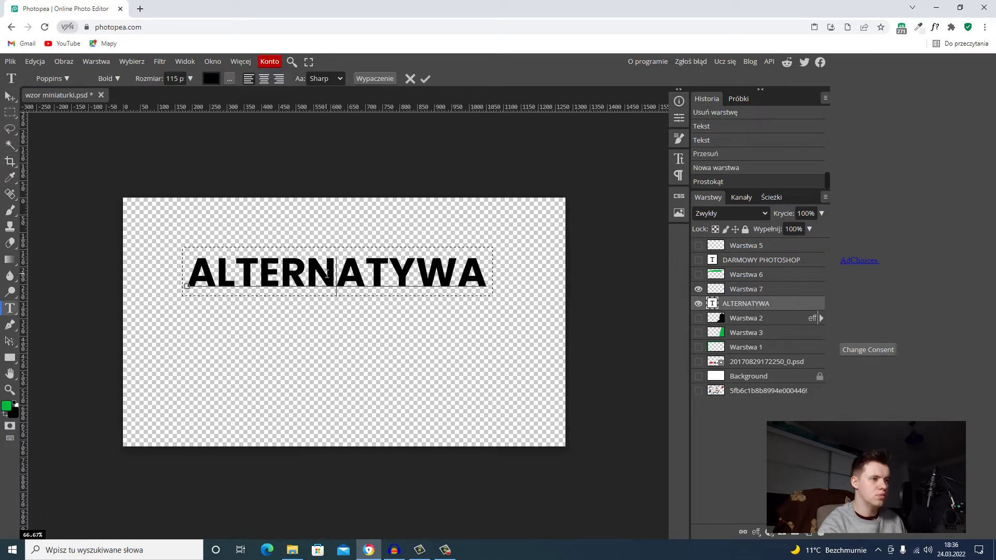
# Make the ALTERNATYWA text white
pyautogui.hotkey('ctrl', 'a')
pyautogui.click(211, 79)
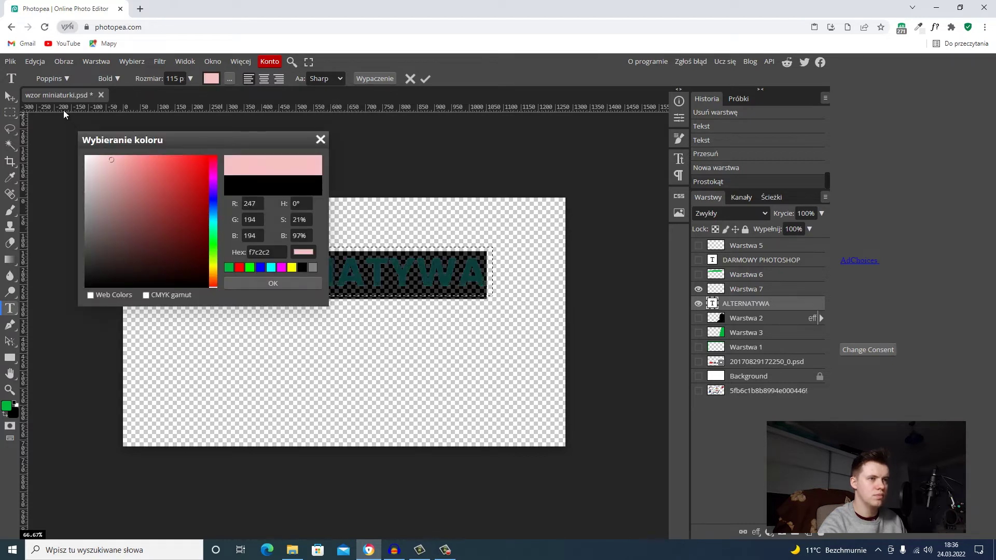
pyautogui.click(273, 282)
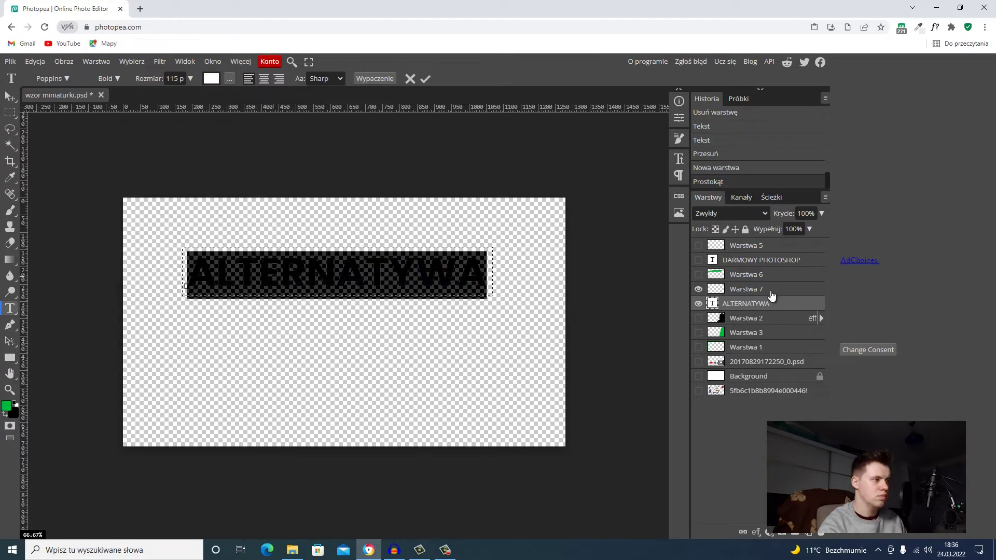
pyautogui.click(772, 294)
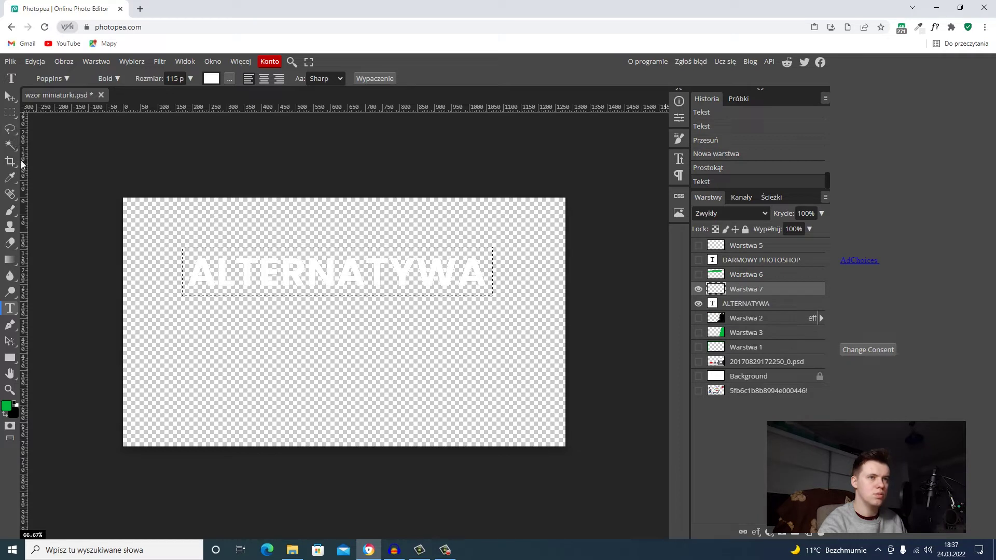
# Paint the selection black on Warstwa 7, stack ALTERNATYWA above it, and unhide the banner layers
pyautogui.click(10, 210)
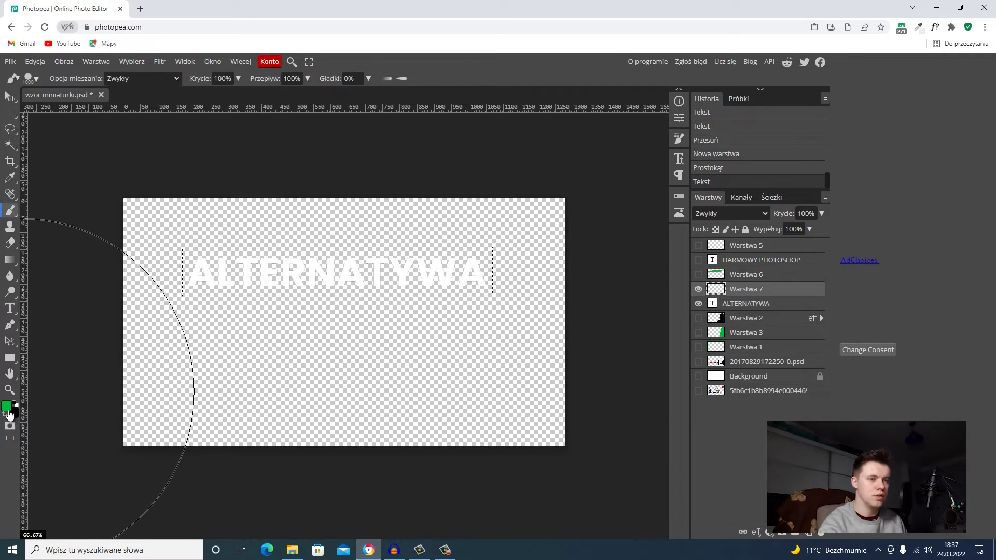
pyautogui.click(5, 415)
pyautogui.moveTo(256, 285); pyautogui.dragTo(496, 272)
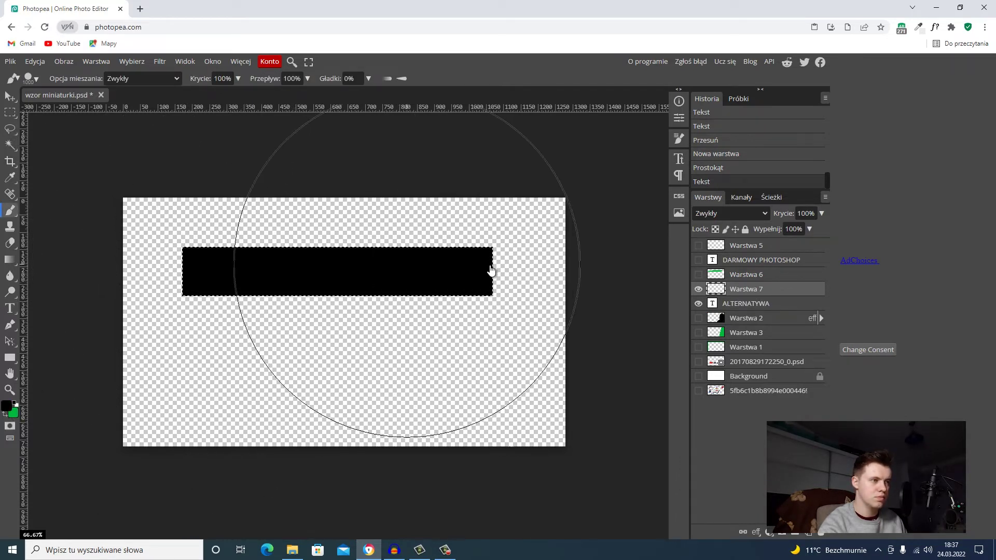
pyautogui.moveTo(747, 305); pyautogui.dragTo(749, 285)
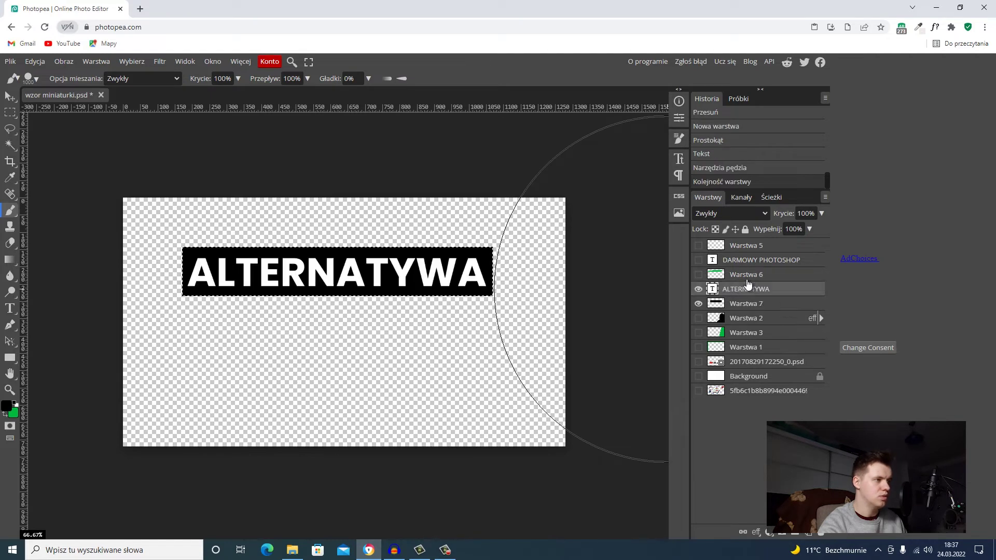
pyautogui.click(9, 97)
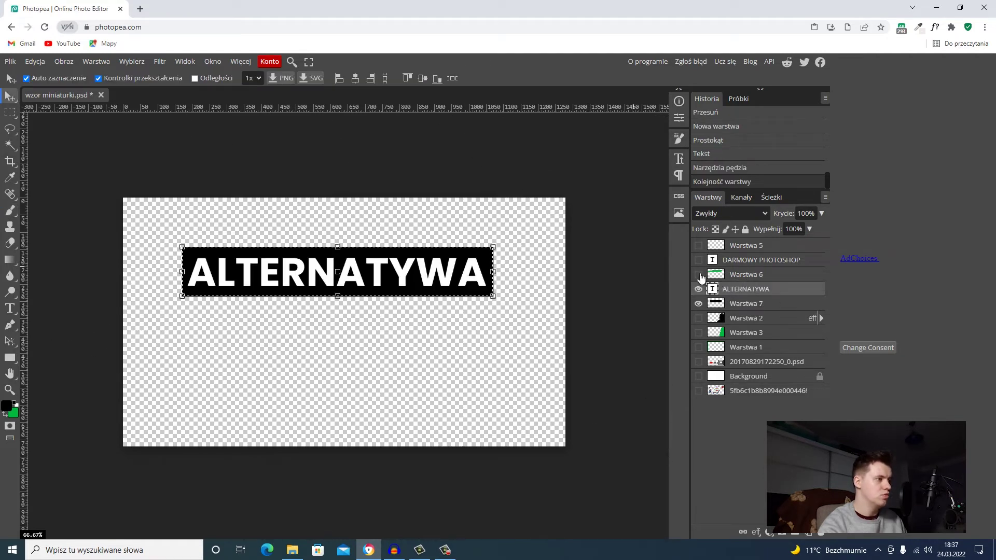
pyautogui.click(699, 275)
pyautogui.click(698, 260)
# Unhide the remaining layers and centre ALTERNATYWA on its repositioned black bar
pyautogui.click(698, 318)
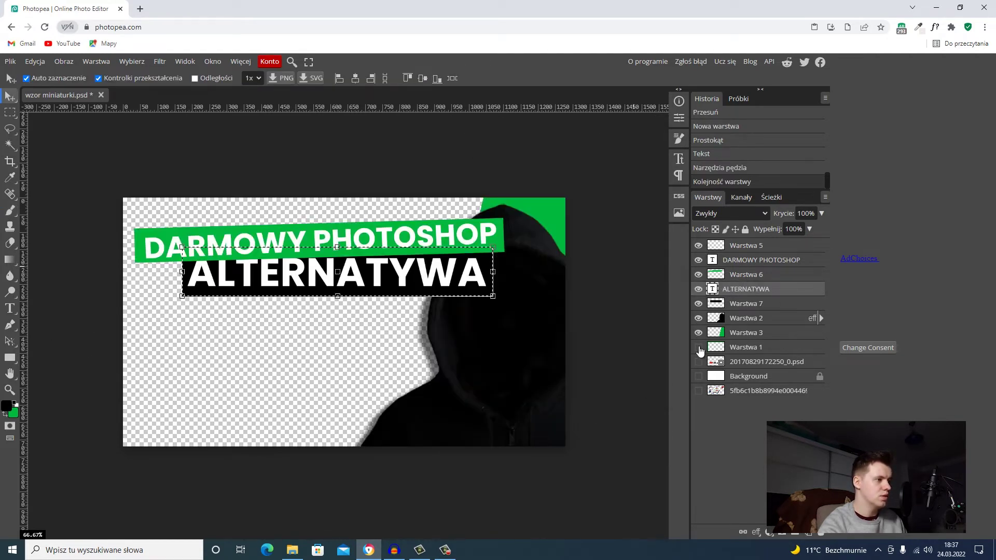
pyautogui.click(699, 348)
pyautogui.click(698, 361)
pyautogui.click(699, 390)
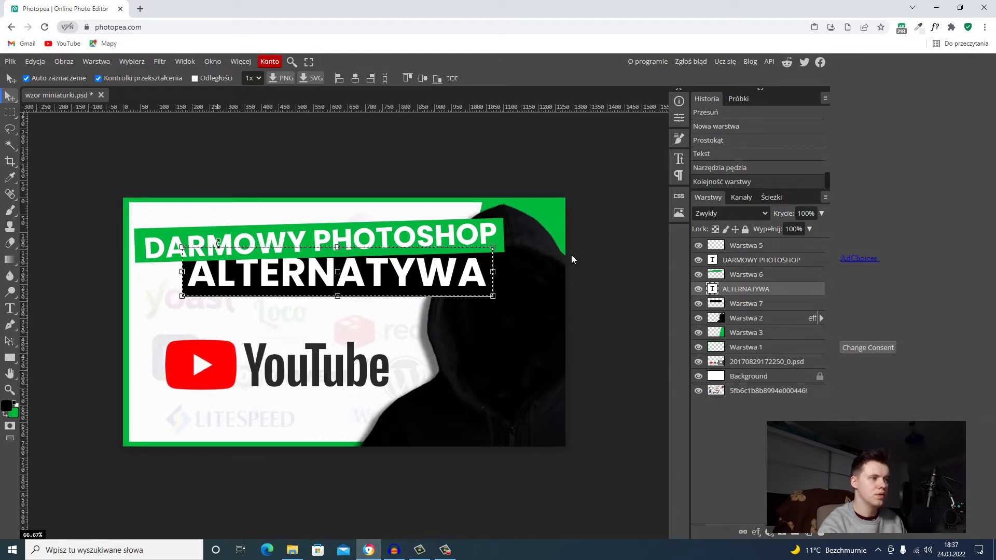
pyautogui.moveTo(743, 289)
pyautogui.mouseDown()
pyautogui.moveTo(747, 249)
pyautogui.moveTo(746, 271)
pyautogui.mouseUp()
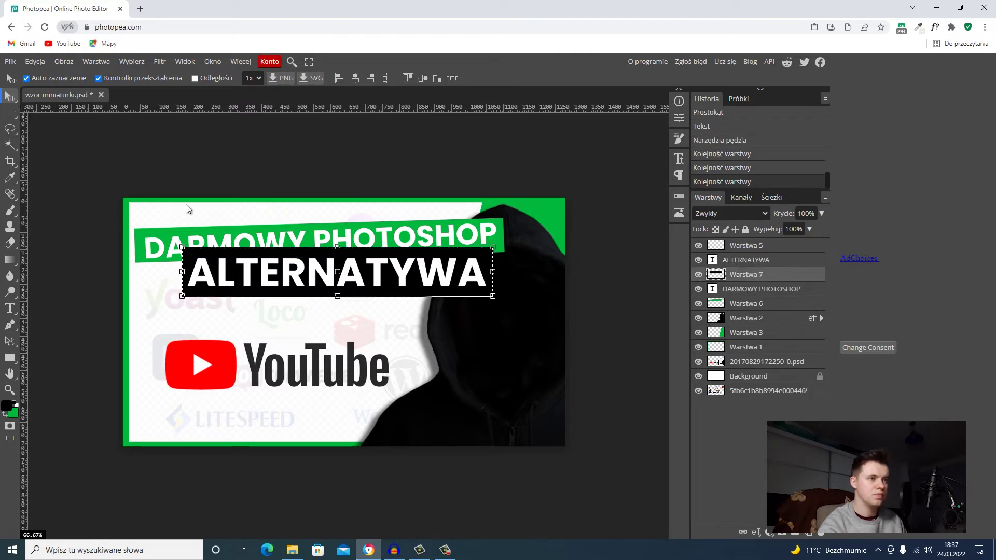
pyautogui.moveTo(280, 262); pyautogui.dragTo(255, 269)
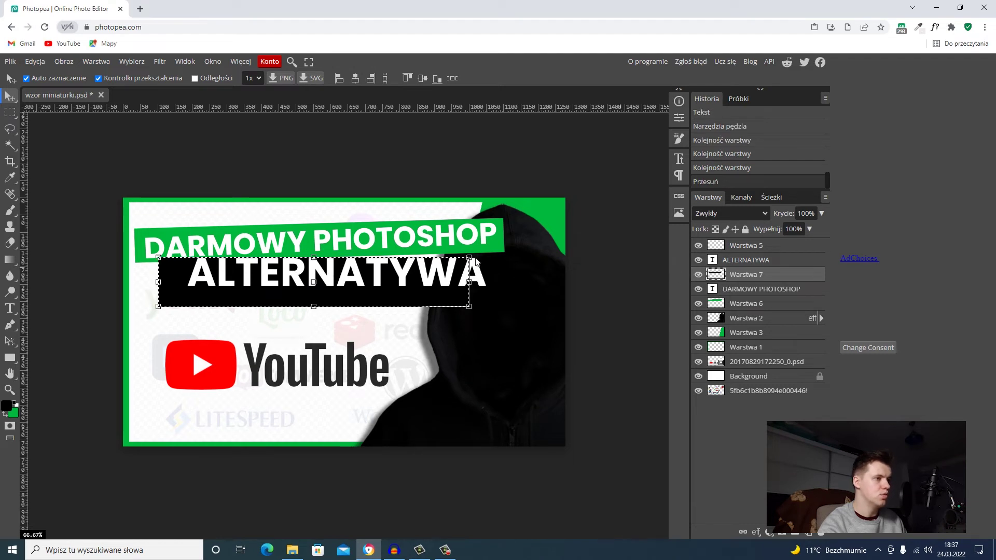
pyautogui.click(714, 262)
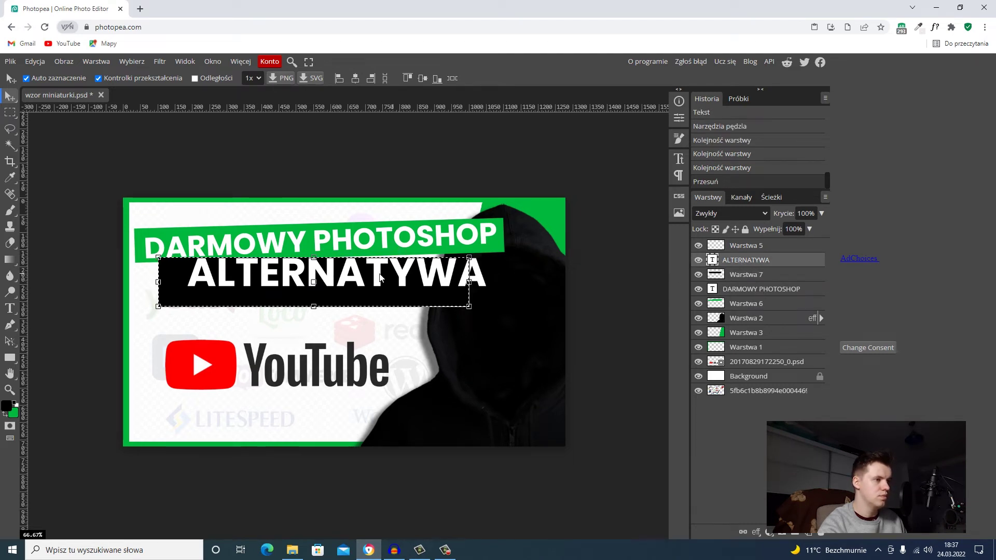
pyautogui.moveTo(403, 276); pyautogui.dragTo(380, 284)
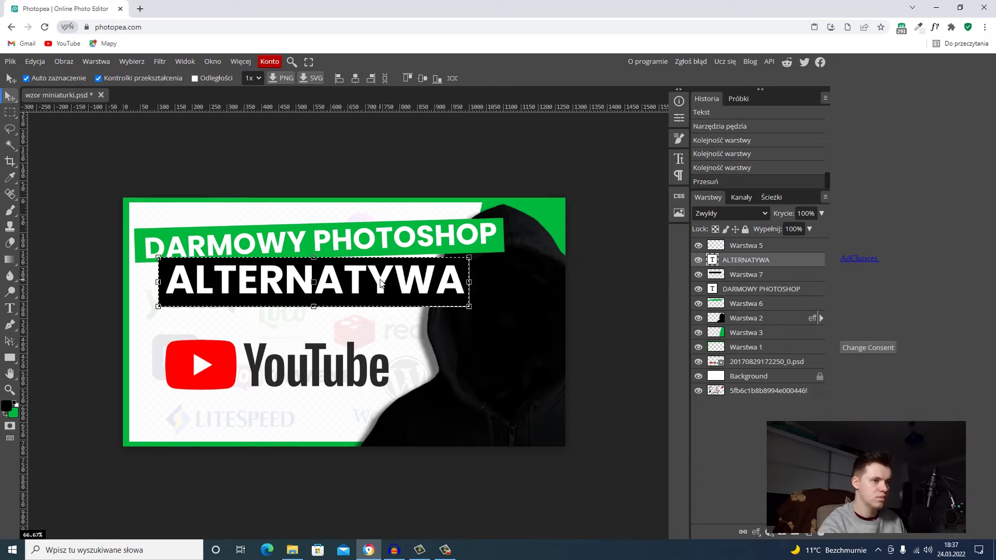
pyautogui.click(381, 284)
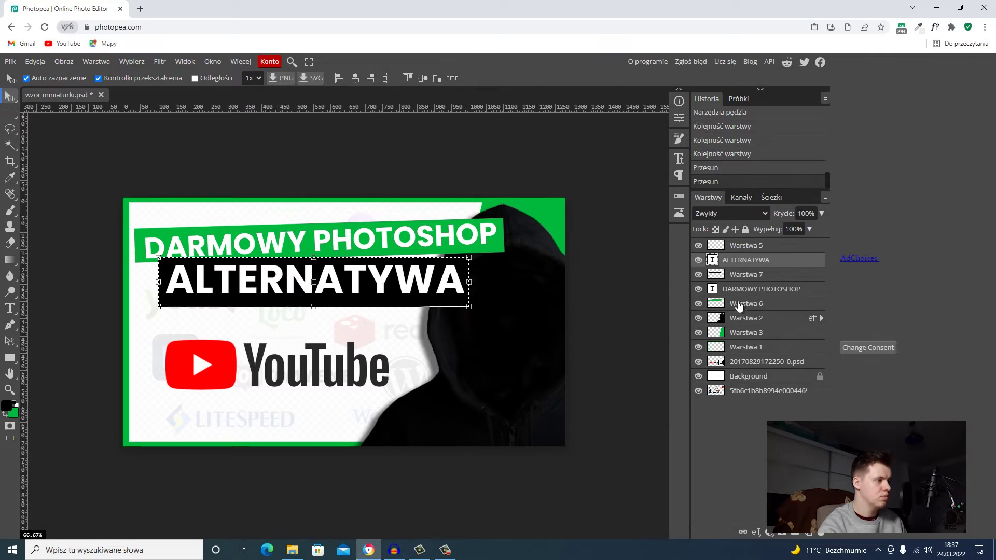
# Stack the green banner and DARMOWY PHOTOSHOP above ALTERNATYWA and hide the YouTube logo
pyautogui.moveTo(739, 307); pyautogui.dragTo(738, 255)
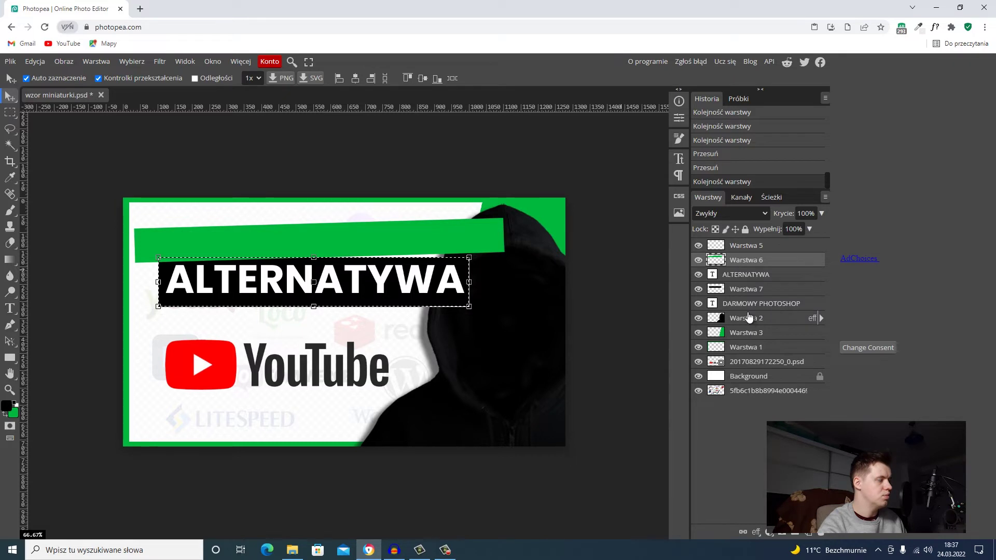
pyautogui.moveTo(747, 307); pyautogui.dragTo(741, 252)
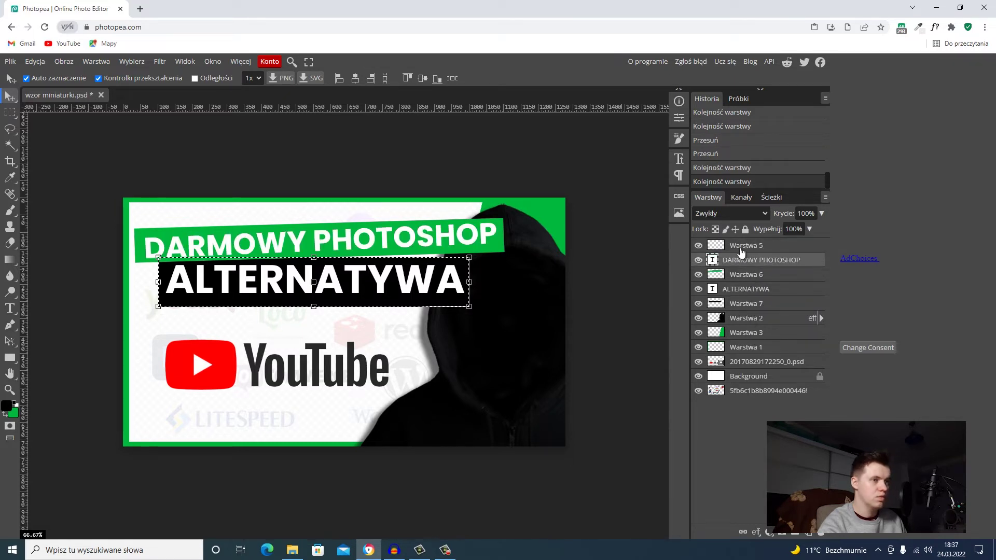
pyautogui.hotkey('ctrl', 'd')
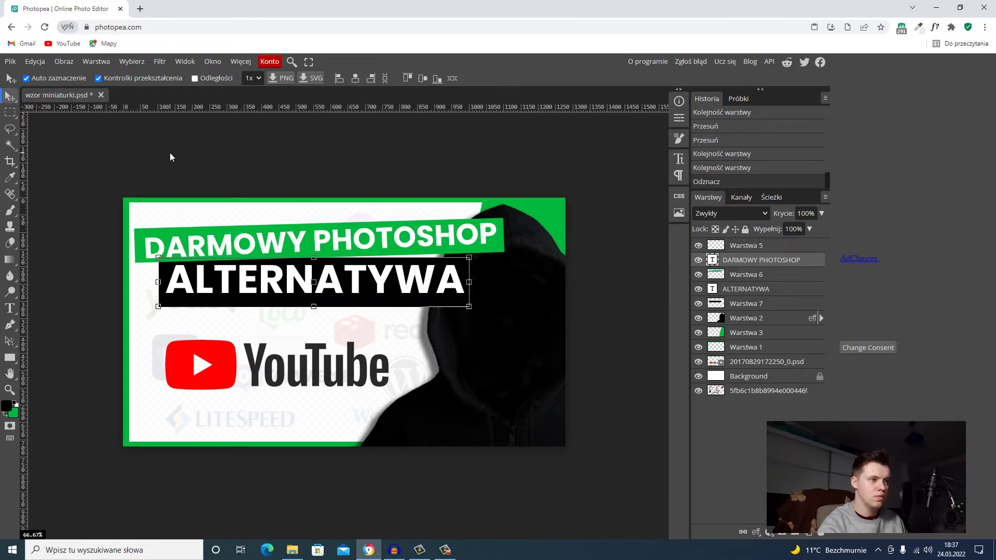
pyautogui.click(457, 235)
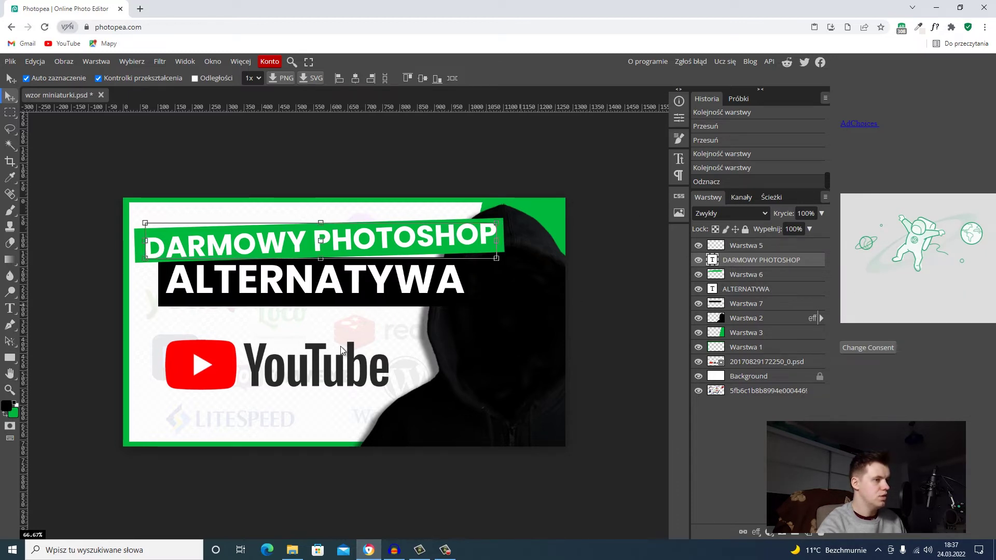
pyautogui.click(756, 363)
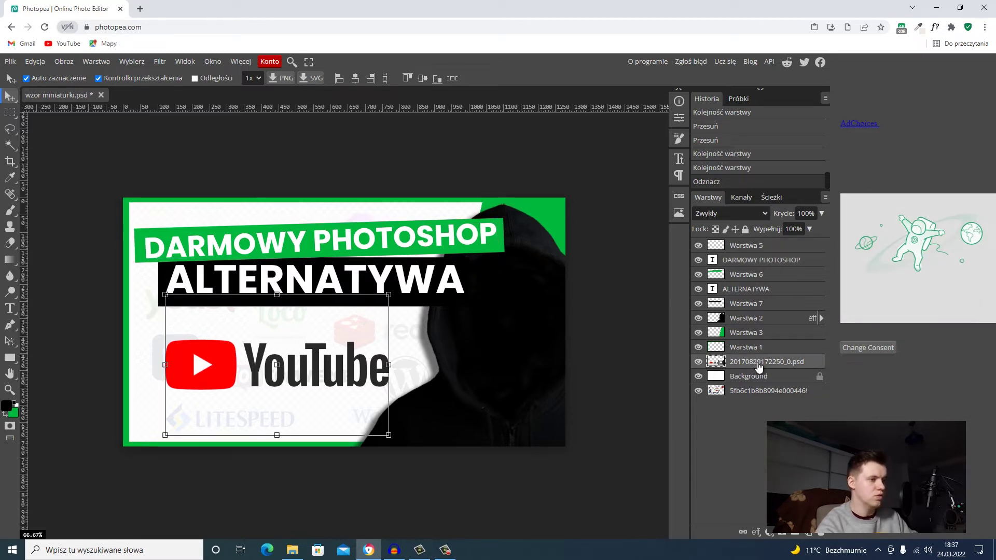
pyautogui.click(698, 361)
# Search Google Images for 'ADOBE PHOTOHOP LOGO' and drag the wide Ps logo into Photopea
pyautogui.click(140, 11)
pyautogui.write('ADOBE PHOTOHOP L')
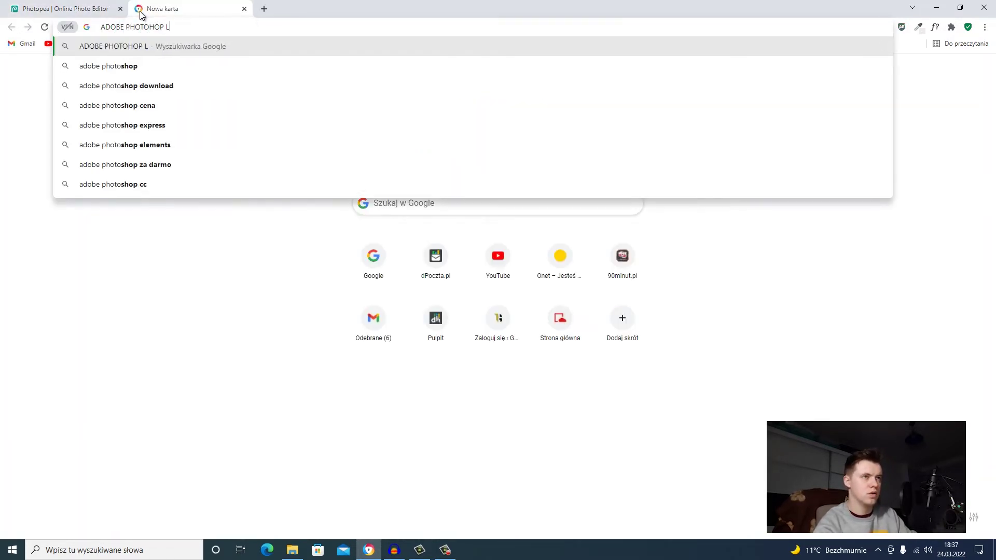
pyautogui.write('OGO')
pyautogui.press('Return')
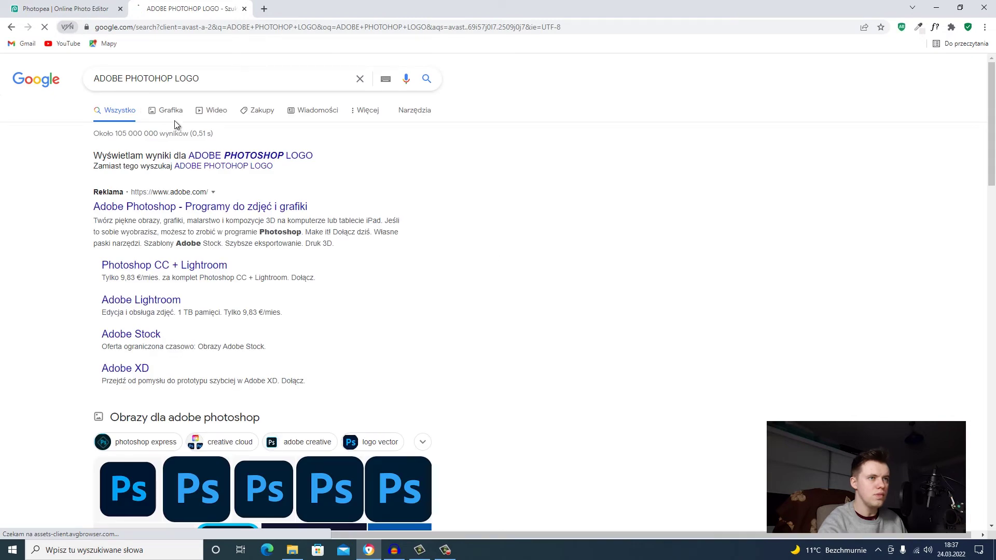
pyautogui.click(172, 109)
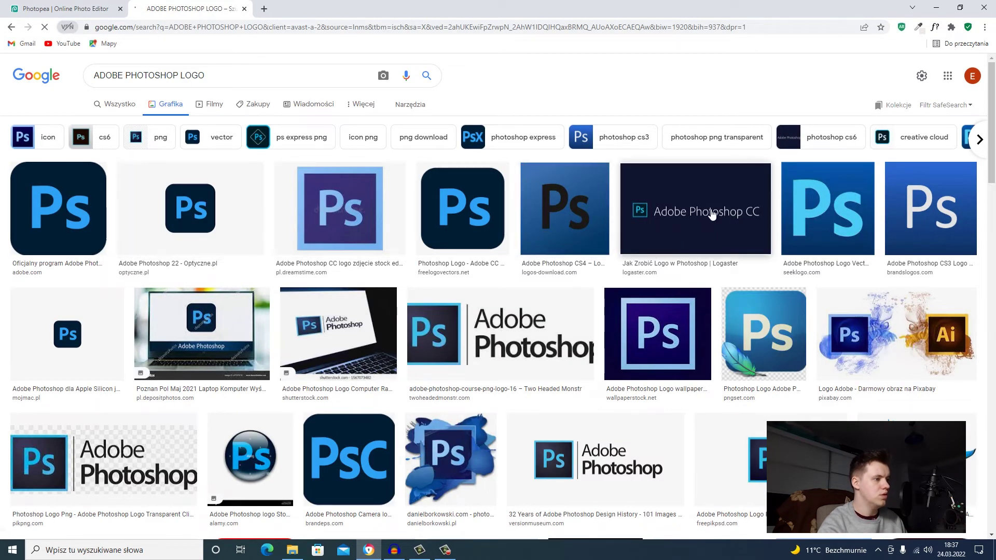
pyautogui.click(608, 462)
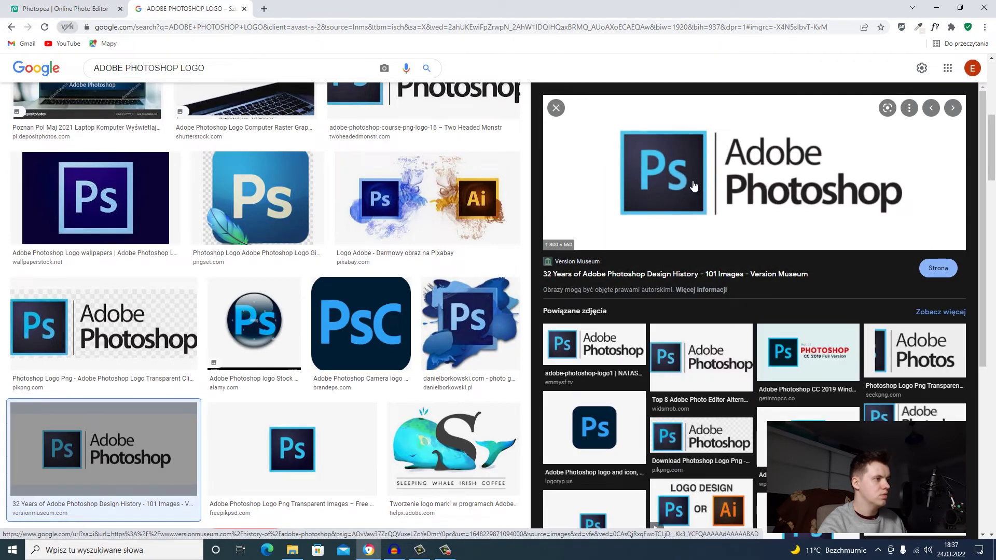
pyautogui.moveTo(693, 186)
pyautogui.mouseDown()
pyautogui.moveTo(107, 26)
pyautogui.moveTo(267, 381)
pyautogui.mouseUp()
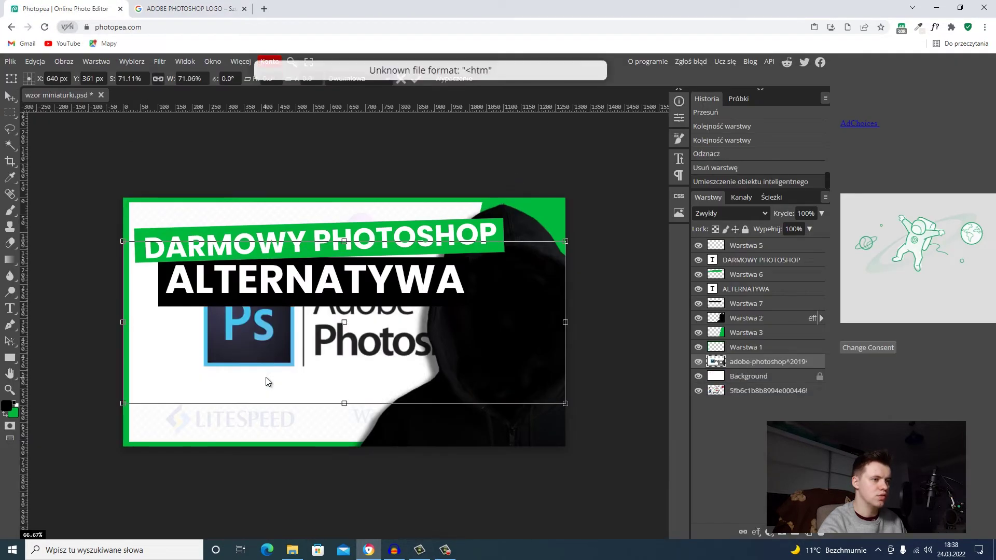
# Shrink the Photoshop logo to about 46% and place it lower-left beneath ALTERNATYWA
pyautogui.moveTo(567, 242); pyautogui.dragTo(487, 264)
pyautogui.moveTo(390, 326); pyautogui.dragTo(331, 375)
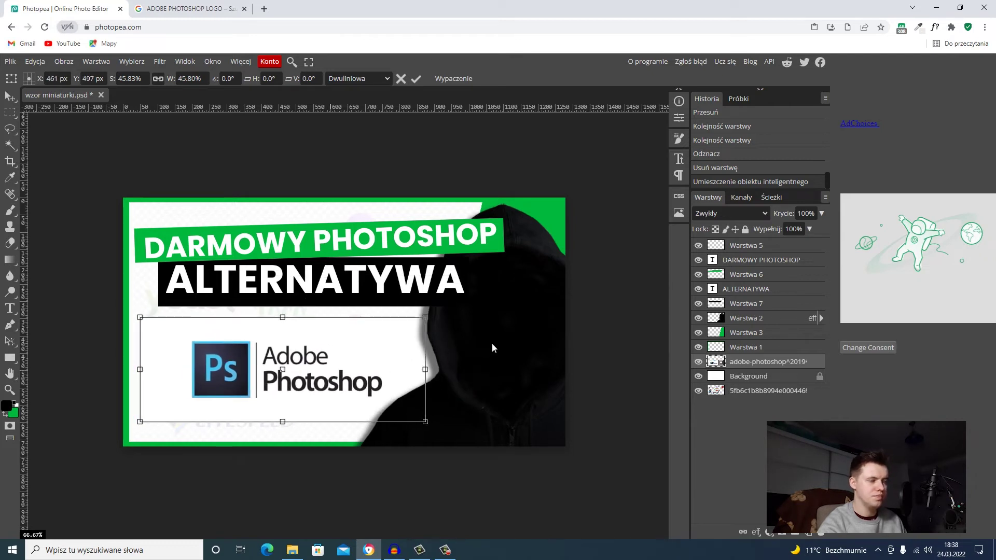
pyautogui.press('Return')
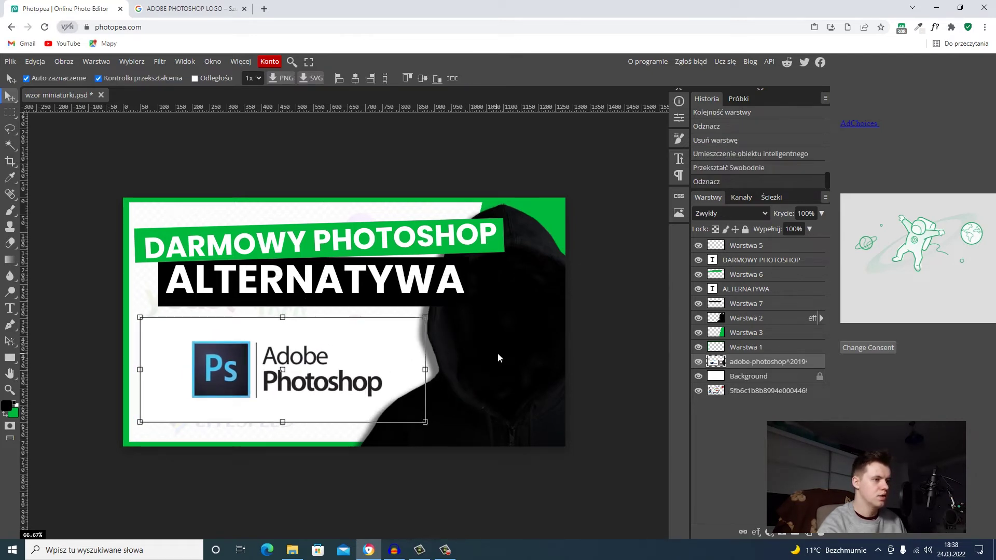
pyautogui.click(761, 351)
pyautogui.click(758, 366)
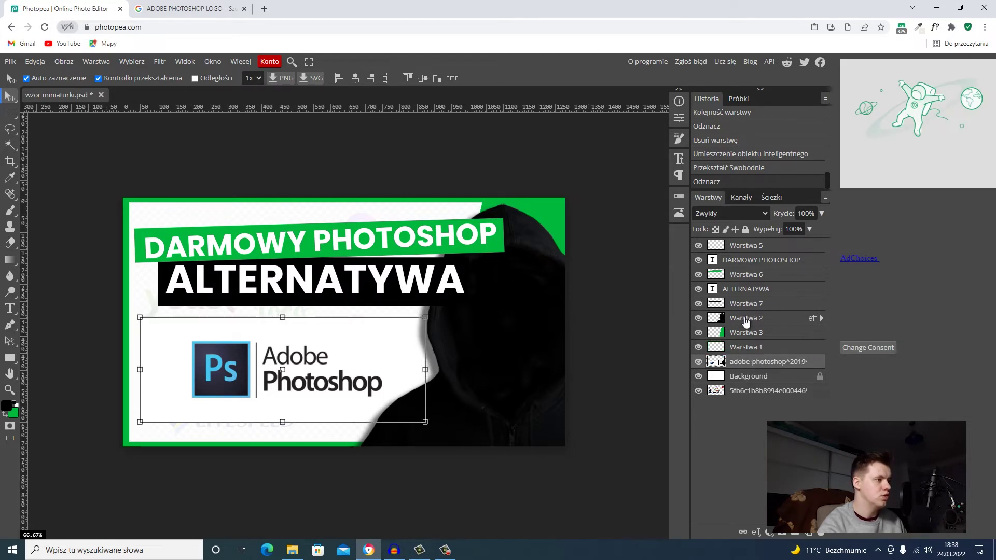
pyautogui.click(746, 319)
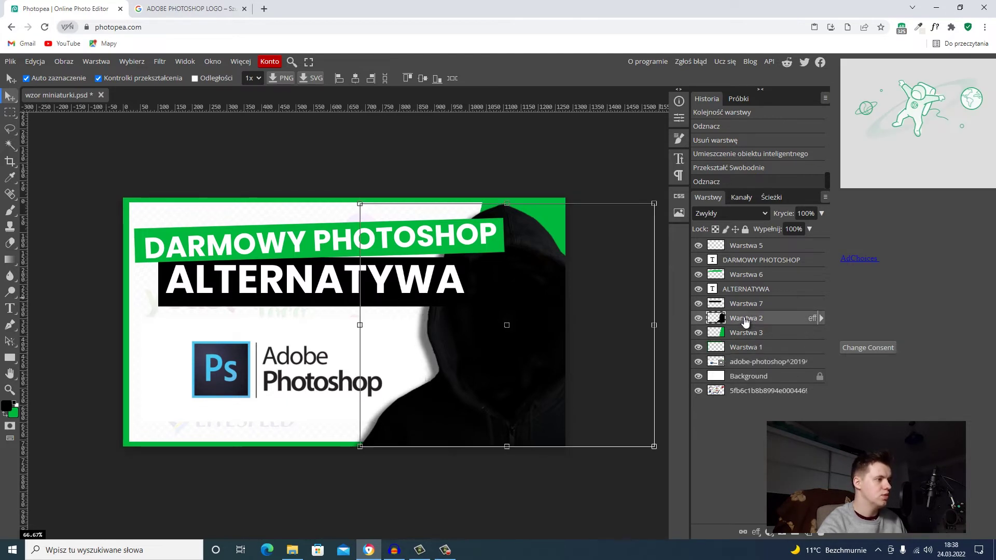
# Inspect the hooded figure's layer menu and outer-shadow effect, then open File Explorer
pyautogui.rightClick(538, 316)
pyautogui.rightClick(746, 320)
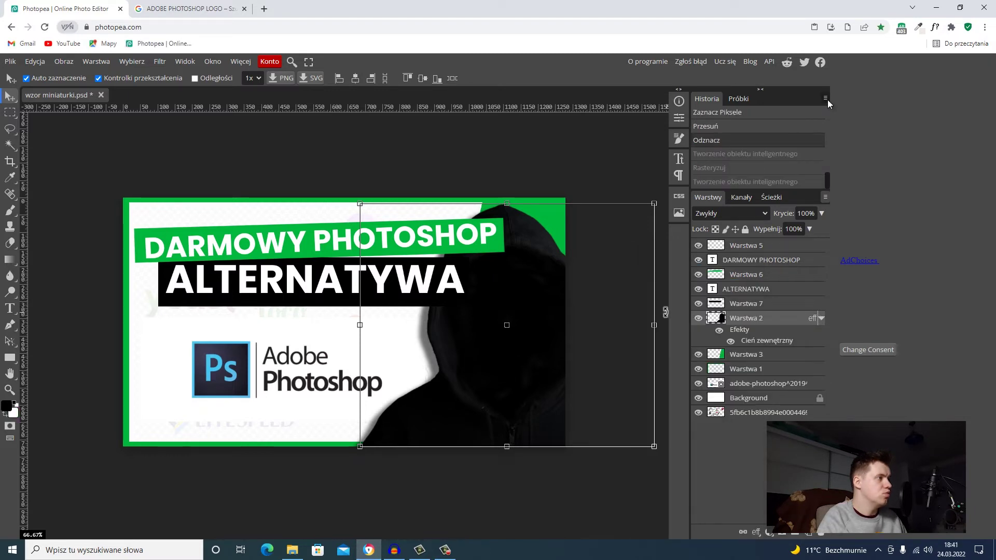
pyautogui.click(825, 99)
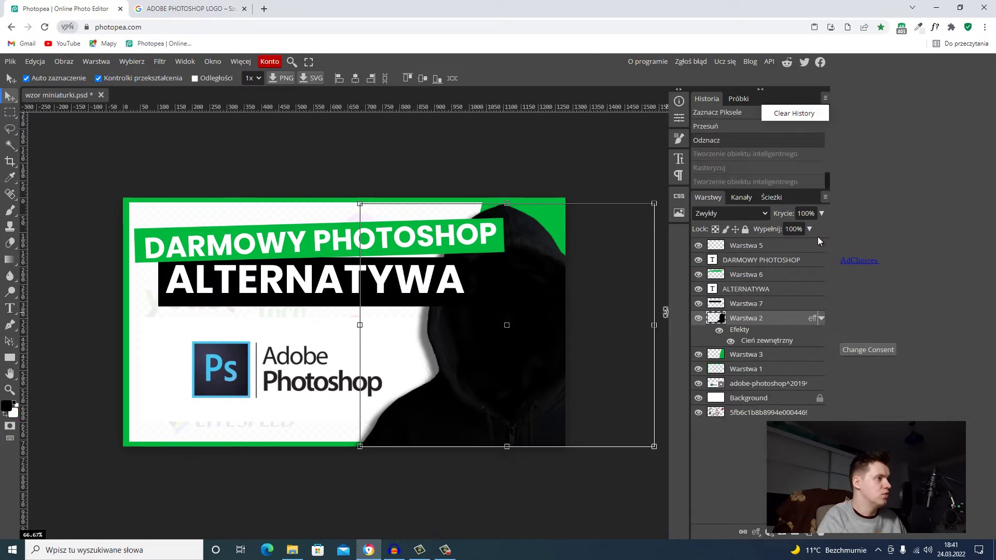
pyautogui.click(763, 455)
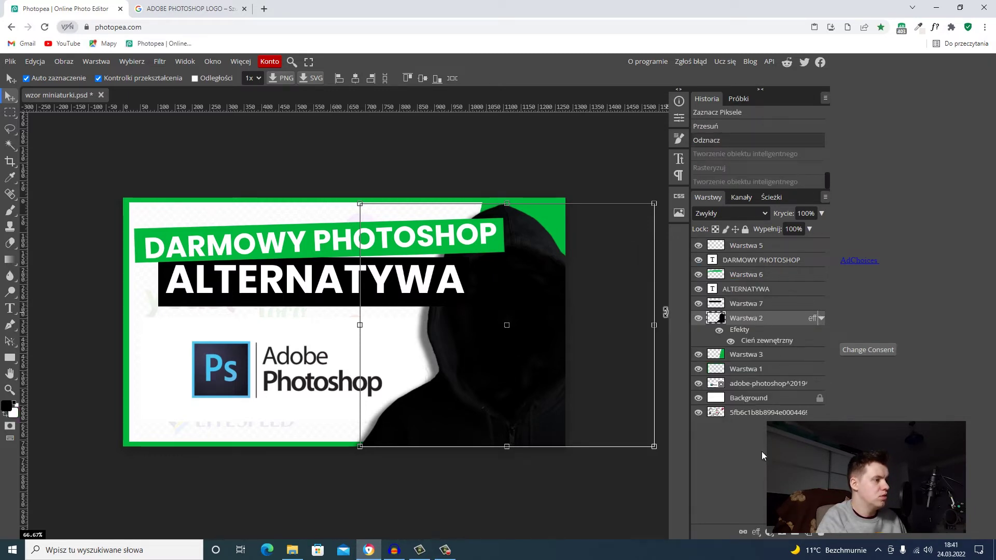
pyautogui.rightClick(752, 321)
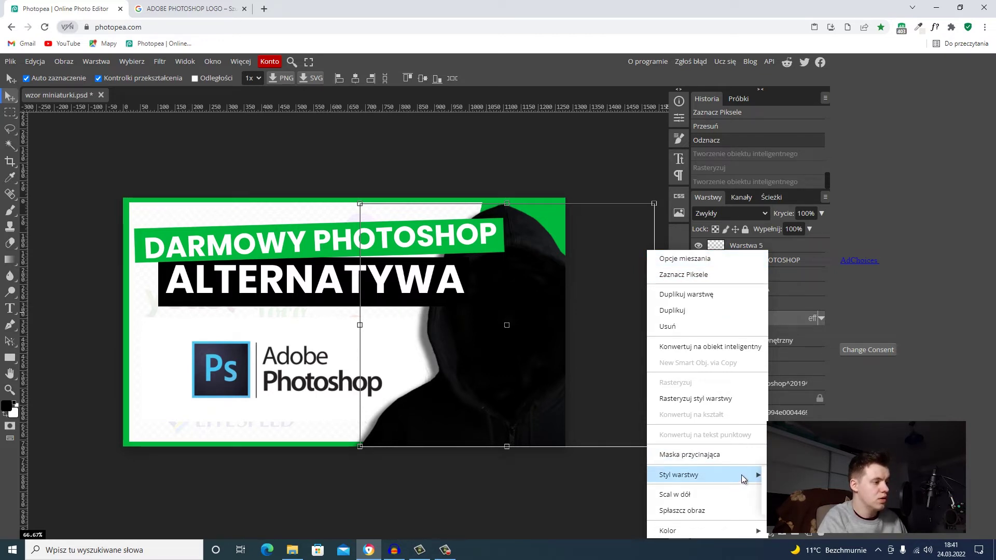
pyautogui.click(774, 312)
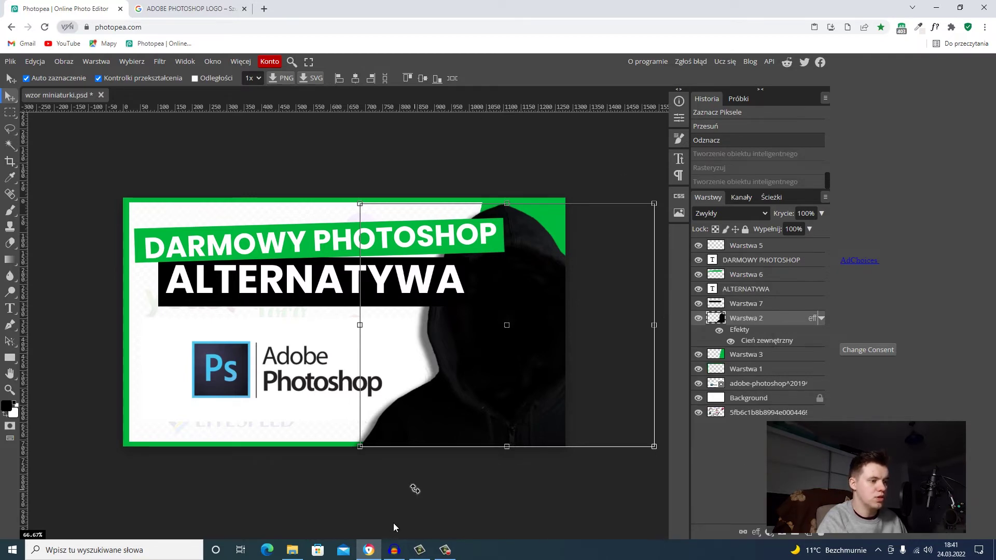
pyautogui.press('super+e')
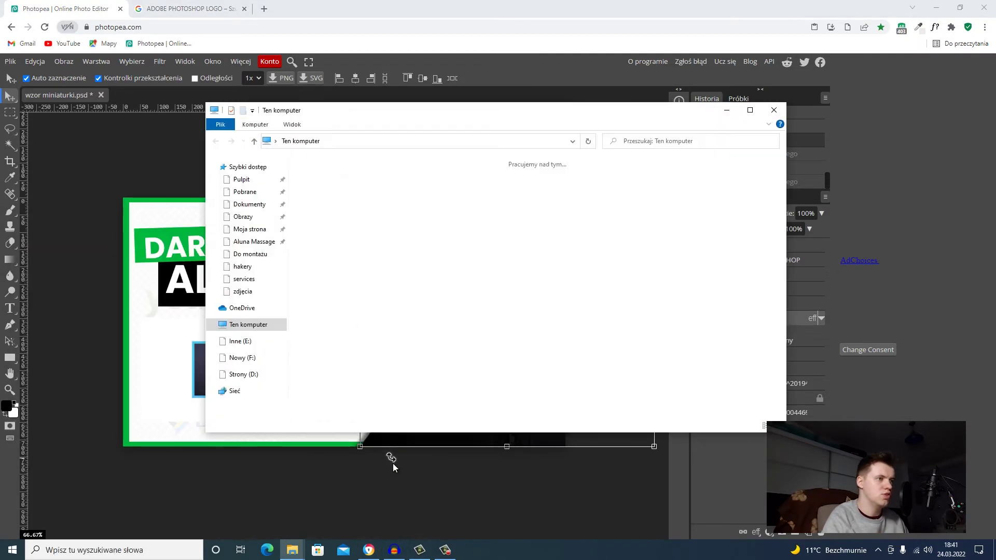
# Open the moje zdjecia photo folder on Strony (D:) via Filmy and Do montażu
pyautogui.doubleClick(457, 281)
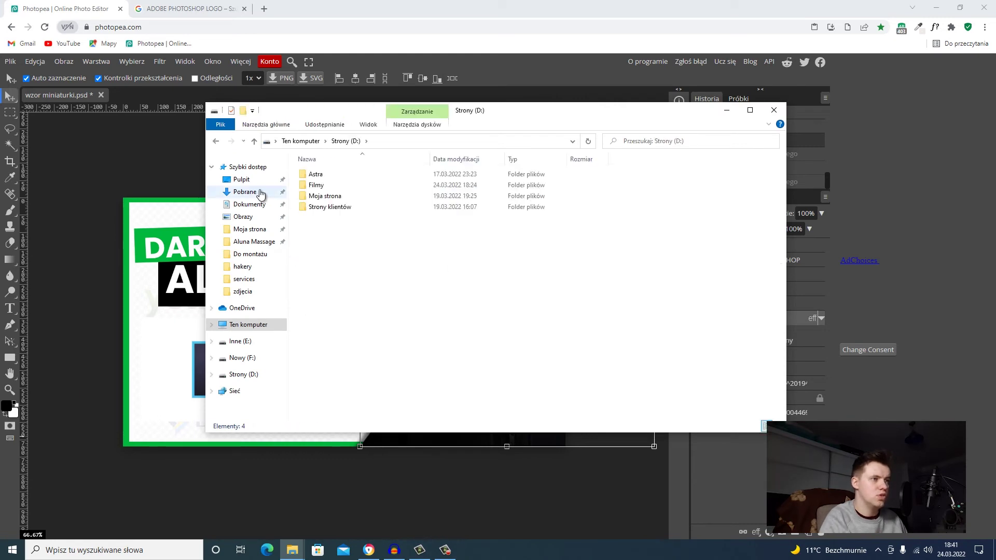
pyautogui.doubleClick(329, 185)
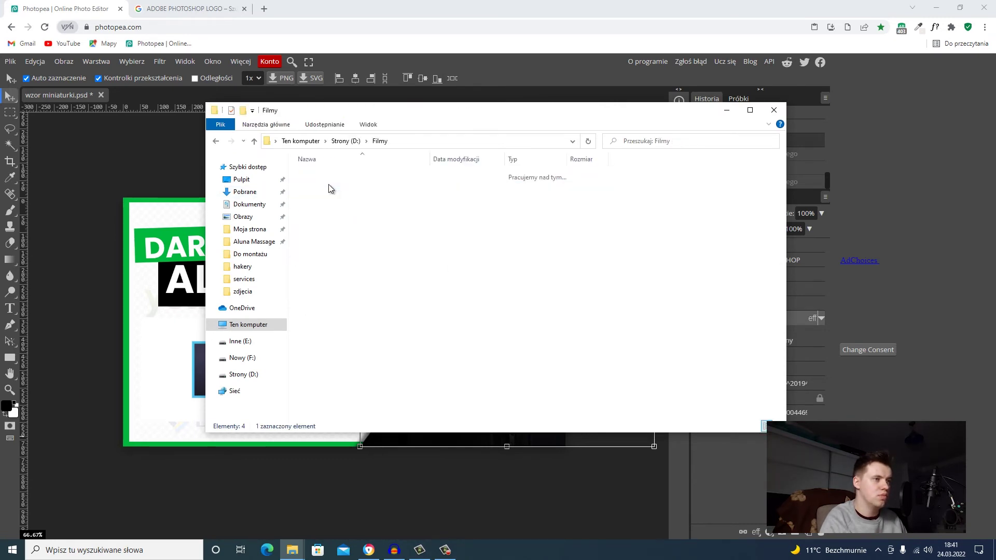
pyautogui.click(354, 187)
pyautogui.doubleClick(354, 186)
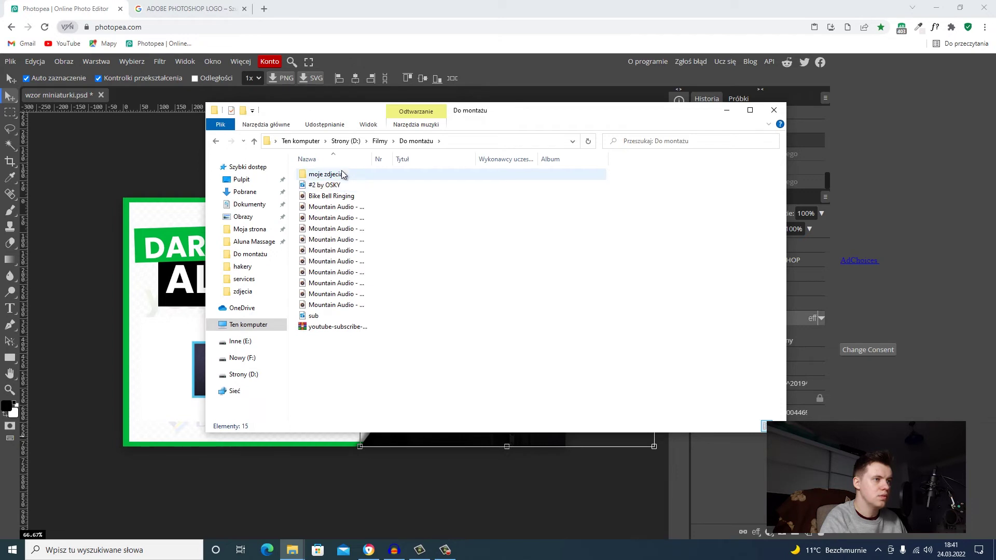
pyautogui.doubleClick(344, 173)
# Move the Explorer window aside and drag 'wyciety emil 3' into Photopea as a layer
pyautogui.moveTo(570, 122)
pyautogui.mouseDown()
pyautogui.moveTo(619, 118)
pyautogui.moveTo(450, 130)
pyautogui.mouseUp()
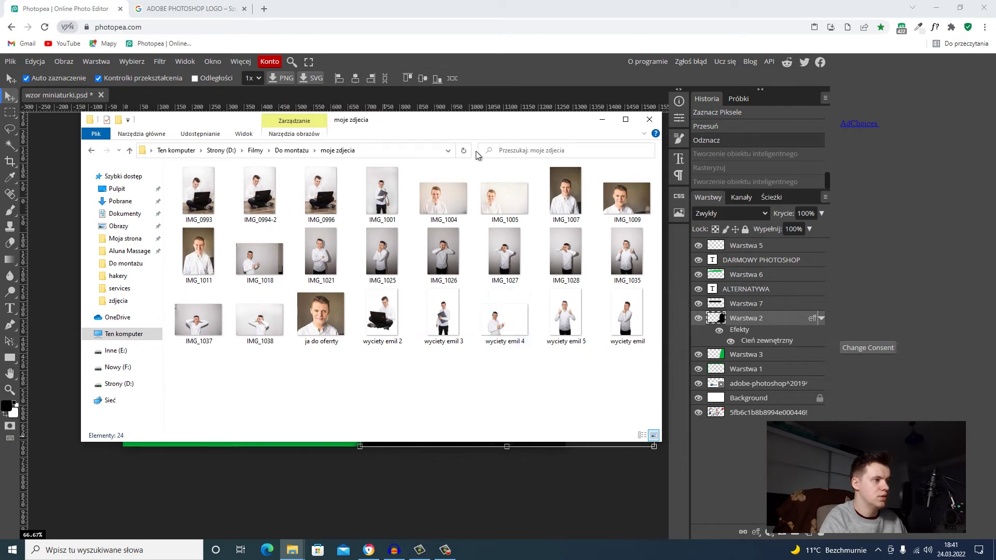
pyautogui.moveTo(533, 126); pyautogui.dragTo(648, 115)
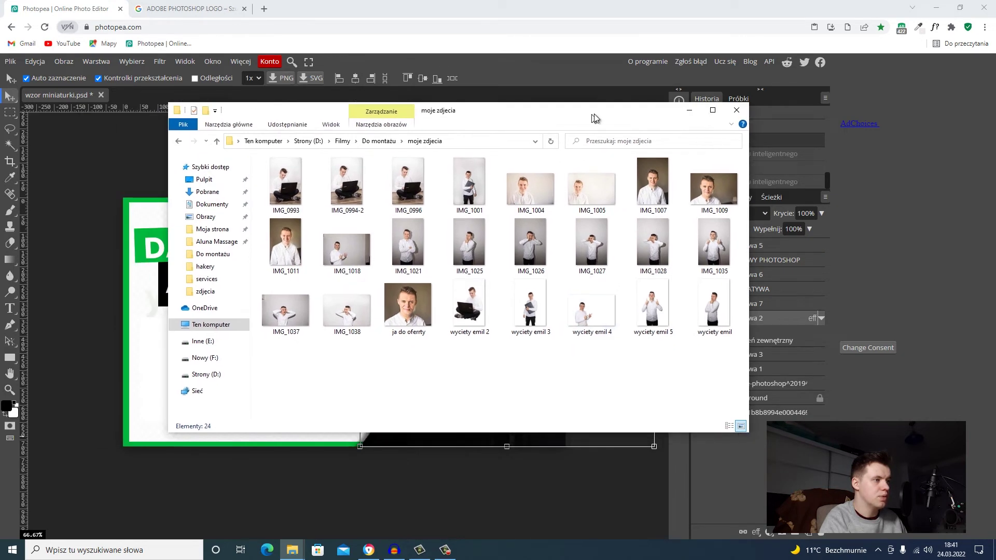
pyautogui.moveTo(557, 306)
pyautogui.mouseDown()
pyautogui.moveTo(212, 379)
pyautogui.moveTo(377, 407)
pyautogui.mouseUp()
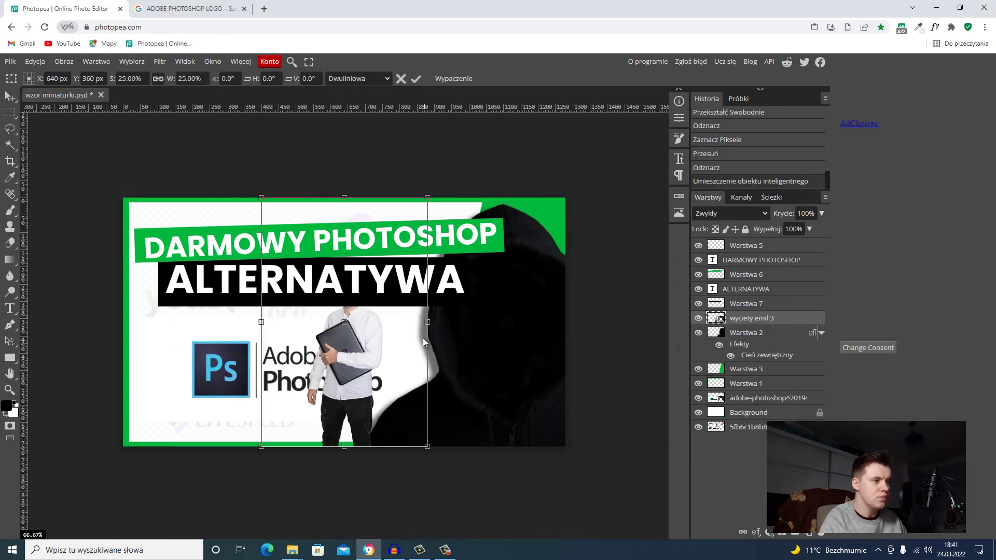
# Scale the person photo to about 59%, shift it right, and place its layer beneath the headings
pyautogui.moveTo(429, 198); pyautogui.dragTo(610, 137)
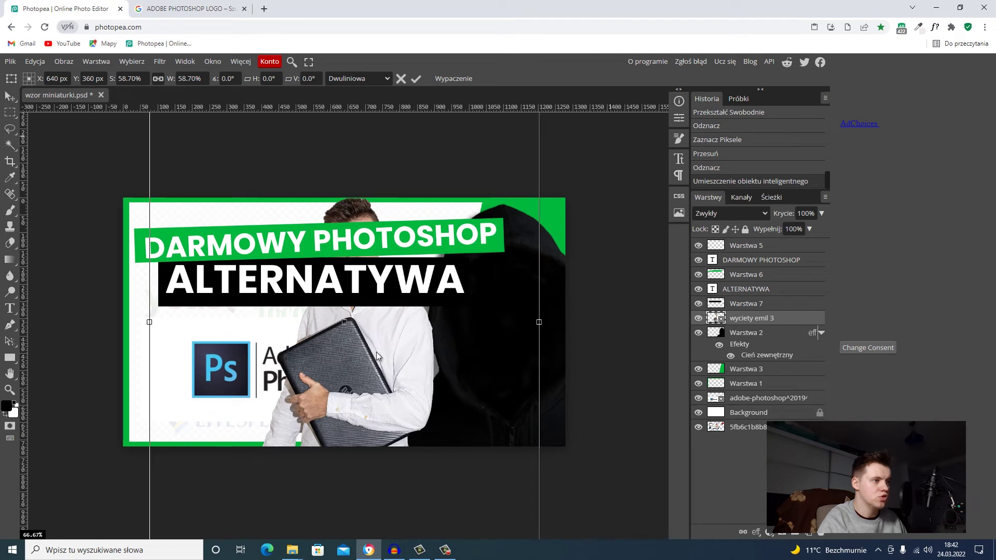
pyautogui.moveTo(396, 361); pyautogui.dragTo(477, 373)
pyautogui.moveTo(748, 310); pyautogui.dragTo(747, 244)
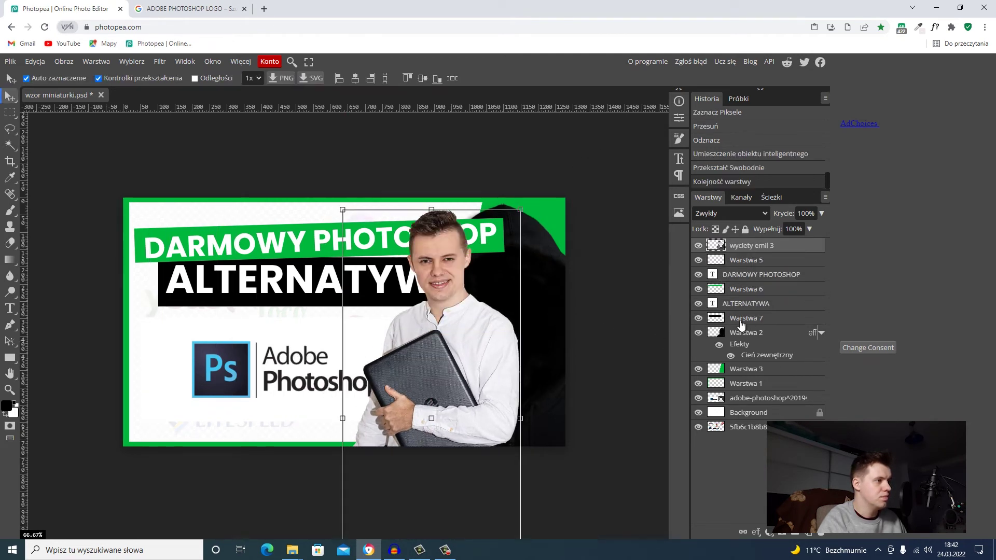
pyautogui.moveTo(490, 353)
pyautogui.mouseDown()
pyautogui.moveTo(540, 345)
pyautogui.moveTo(547, 357)
pyautogui.mouseUp()
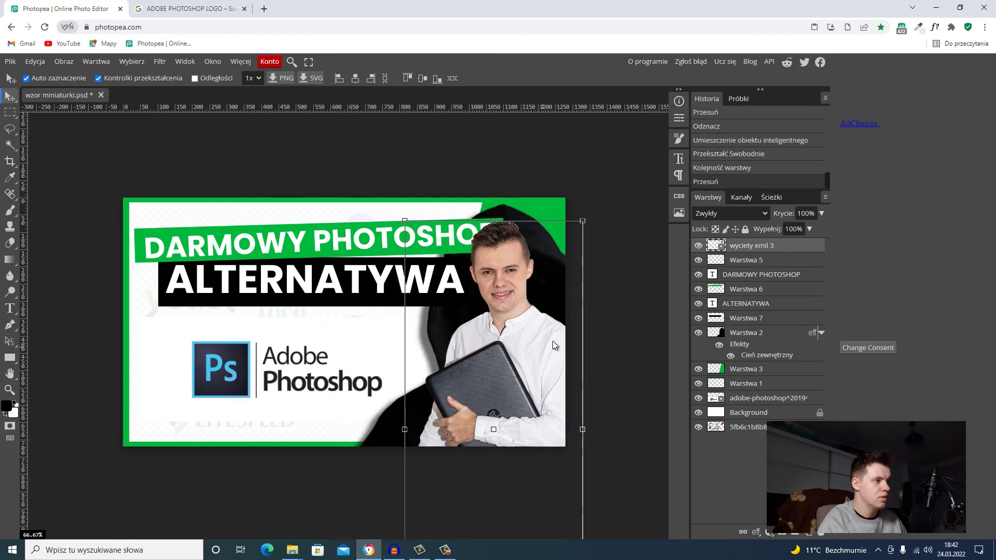
pyautogui.moveTo(754, 249); pyautogui.dragTo(753, 324)
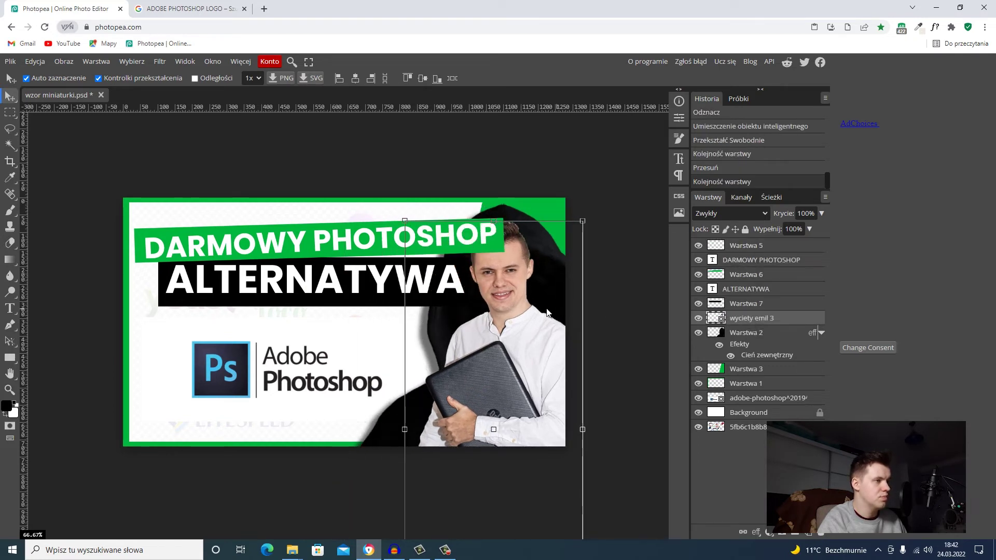
pyautogui.moveTo(521, 333)
pyautogui.mouseDown()
pyautogui.moveTo(519, 320)
pyautogui.moveTo(533, 318)
pyautogui.mouseUp()
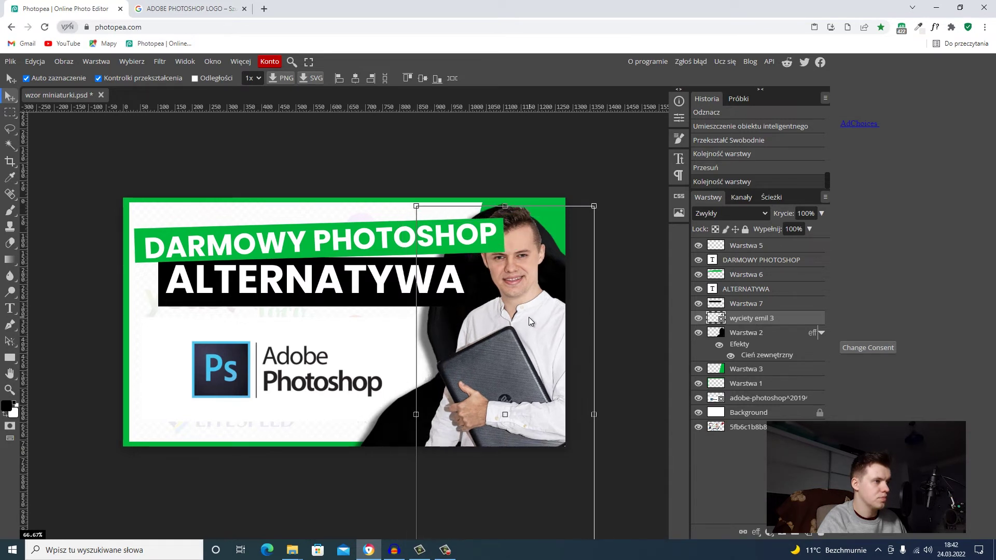
# Enlarge the man-with-laptop cut-out up and to the right from its top-right corner
pyautogui.moveTo(594, 207); pyautogui.dragTo(625, 185)
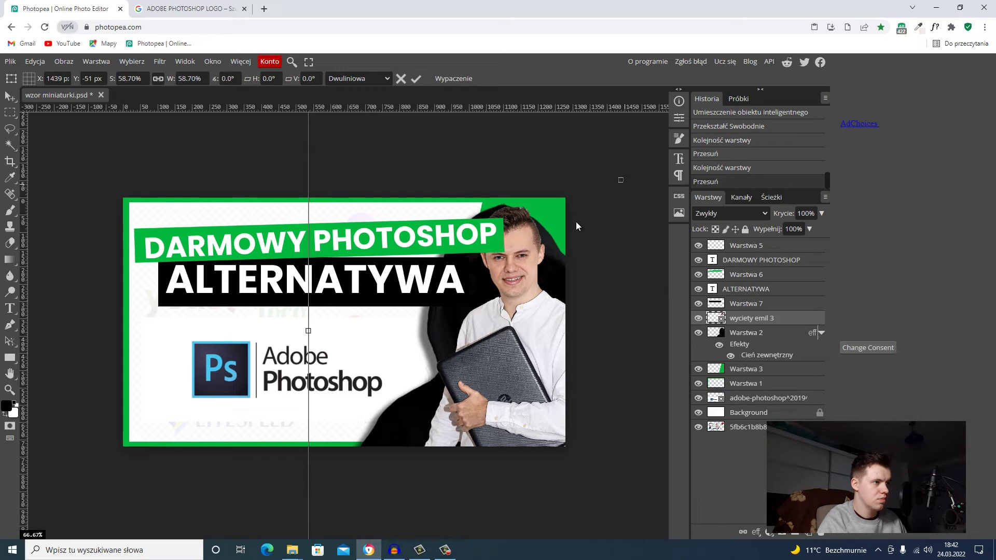
pyautogui.hotkey('ctrl', 'z')
pyautogui.hotkey('ctrl', 'z')
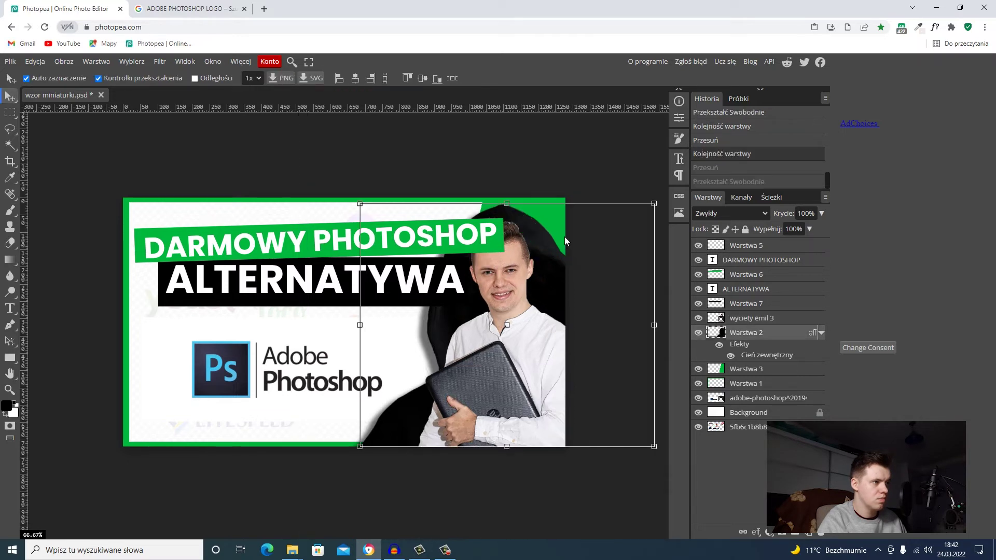
pyautogui.moveTo(655, 207); pyautogui.dragTo(660, 198)
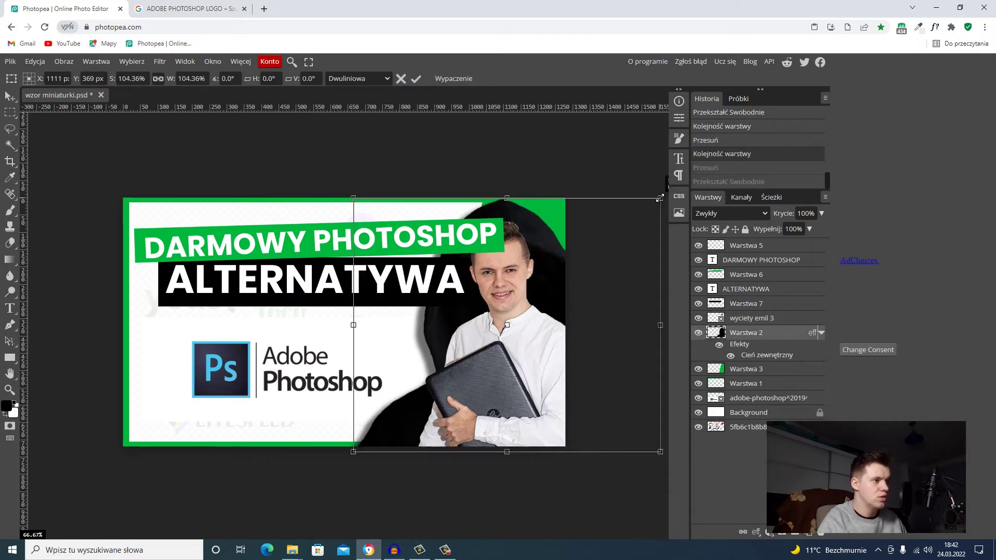
pyautogui.press('Return')
pyautogui.click(416, 291)
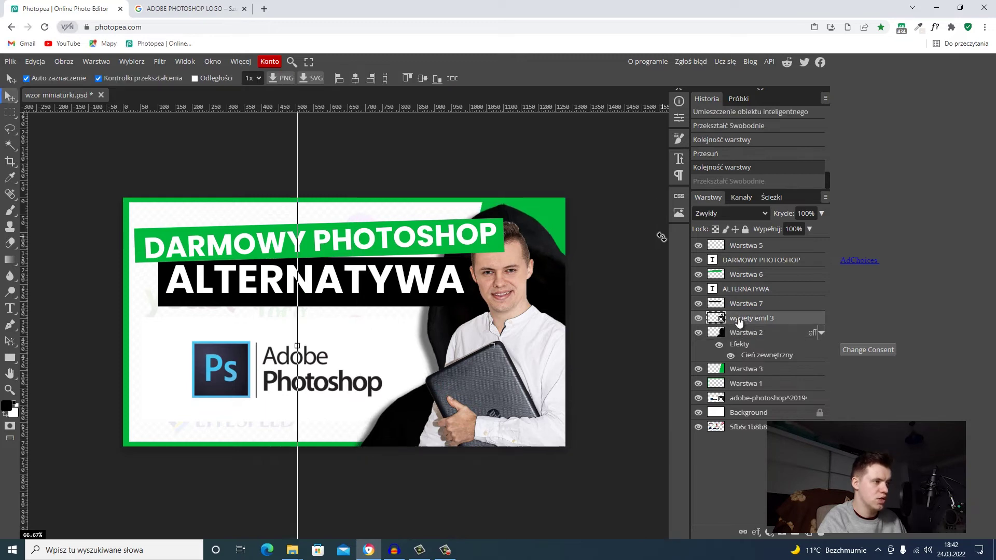
pyautogui.scroll(-1, 423, 360)
pyautogui.scroll(-1, 423, 360)
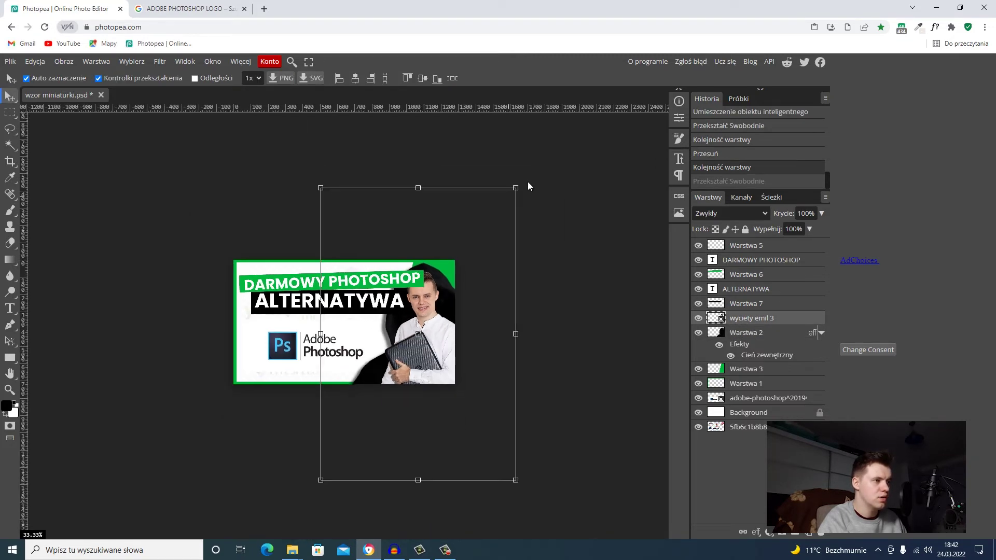
pyautogui.moveTo(518, 188); pyautogui.dragTo(542, 177)
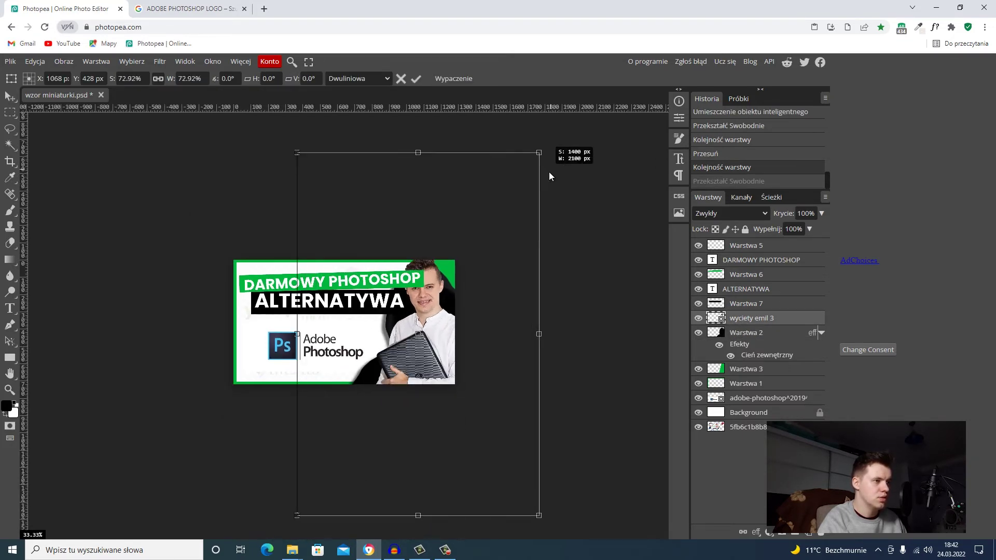
pyautogui.moveTo(481, 247); pyautogui.dragTo(481, 254)
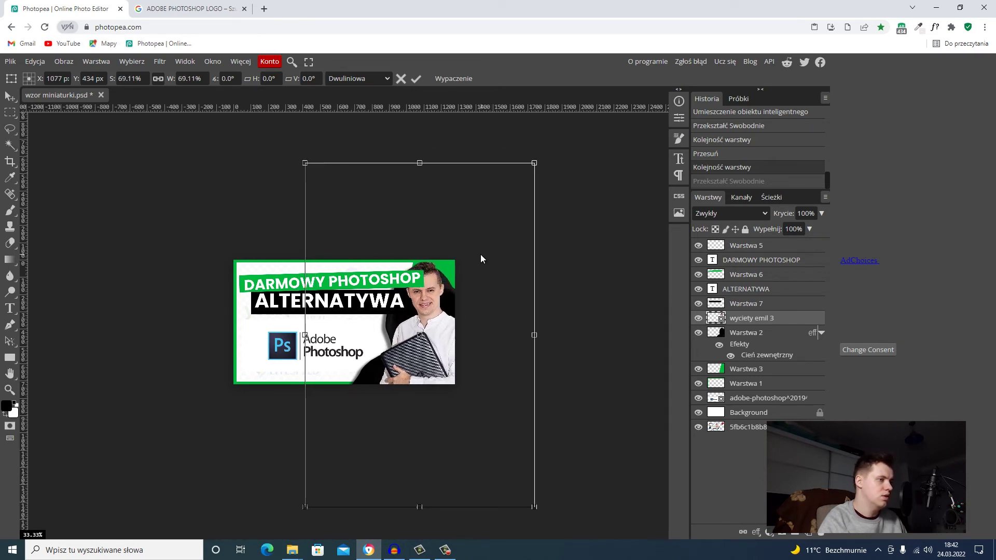
pyautogui.click(755, 336)
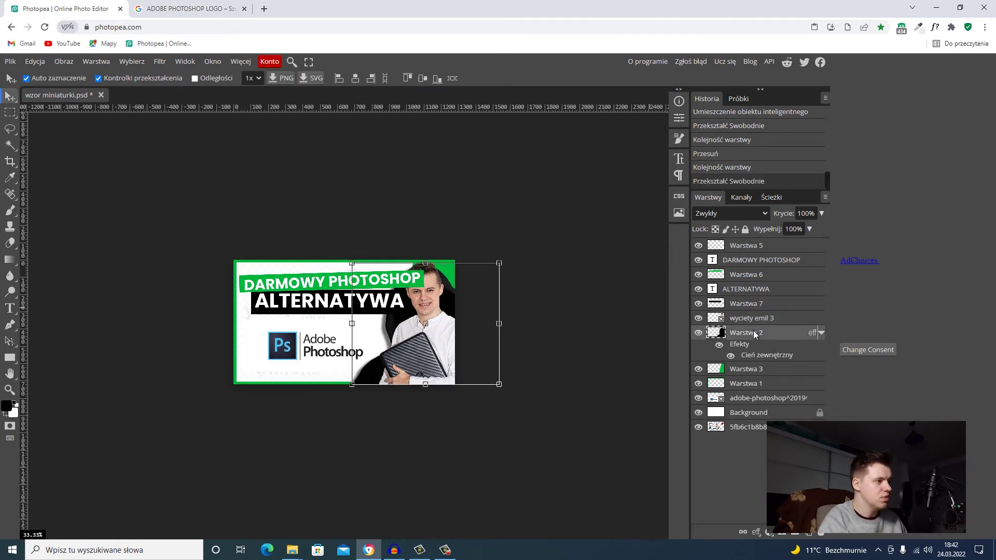
# Paste Warstwa 2's shadow layer style onto 'wyciety emil 3', then delete Warstwa 2
pyautogui.rightClick(756, 340)
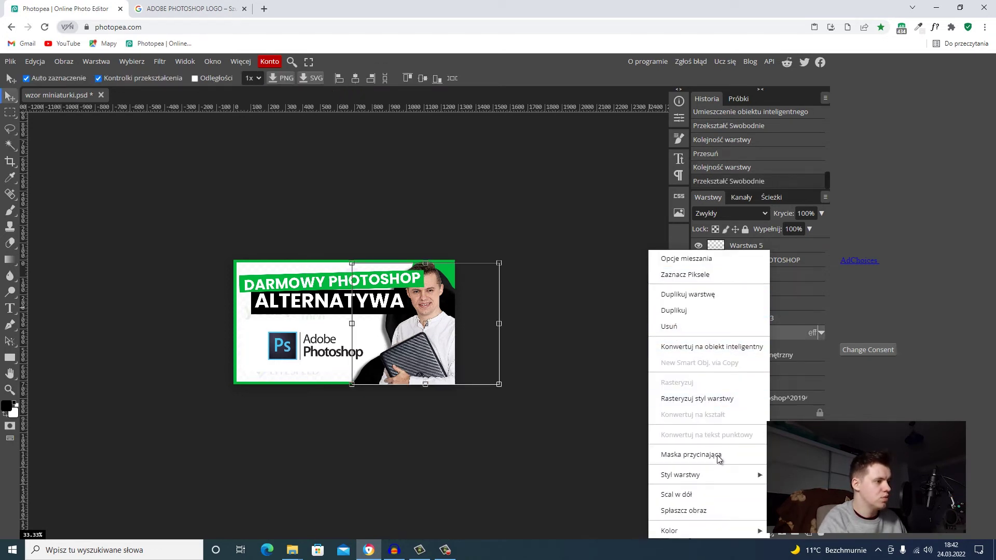
pyautogui.press('Escape')
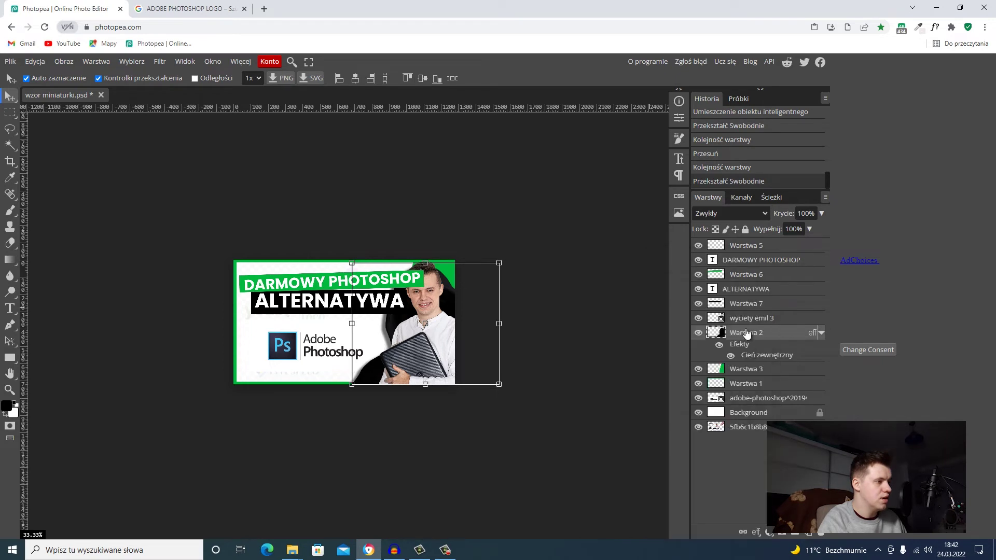
pyautogui.click(746, 319)
pyautogui.rightClick(745, 318)
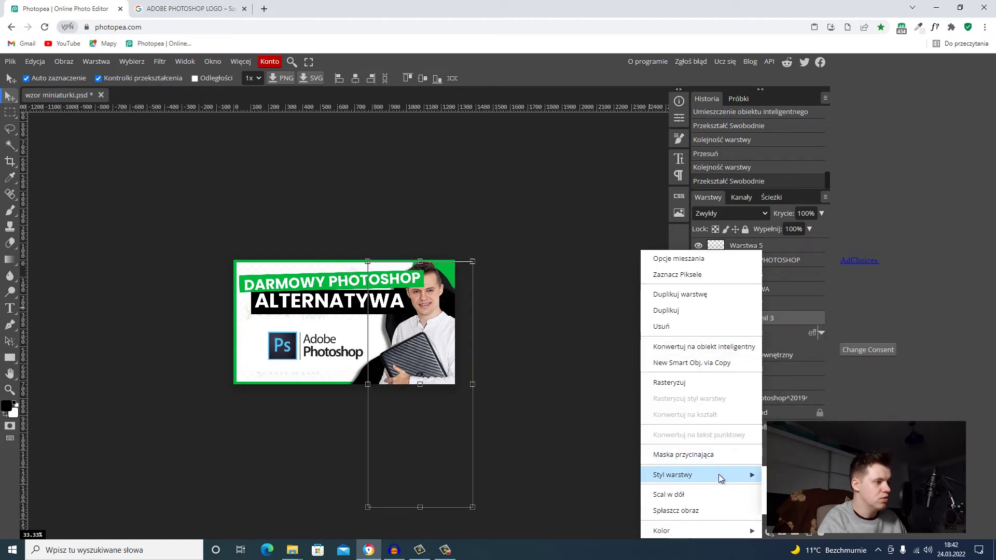
pyautogui.click(695, 475)
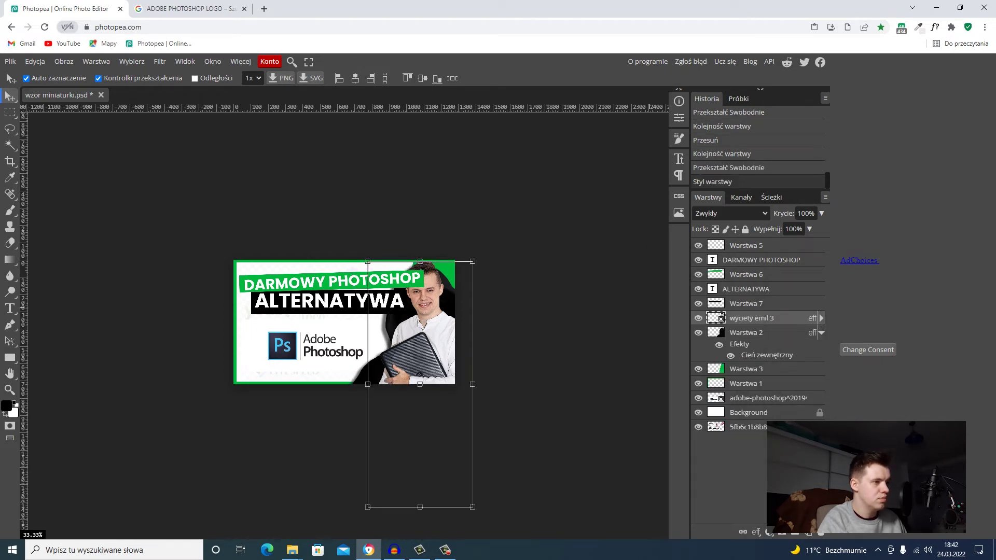
pyautogui.click(769, 337)
pyautogui.press('Delete')
# Move the man cut-out right and down against the canvas edge, then deselect it
pyautogui.moveTo(413, 316); pyautogui.dragTo(426, 326)
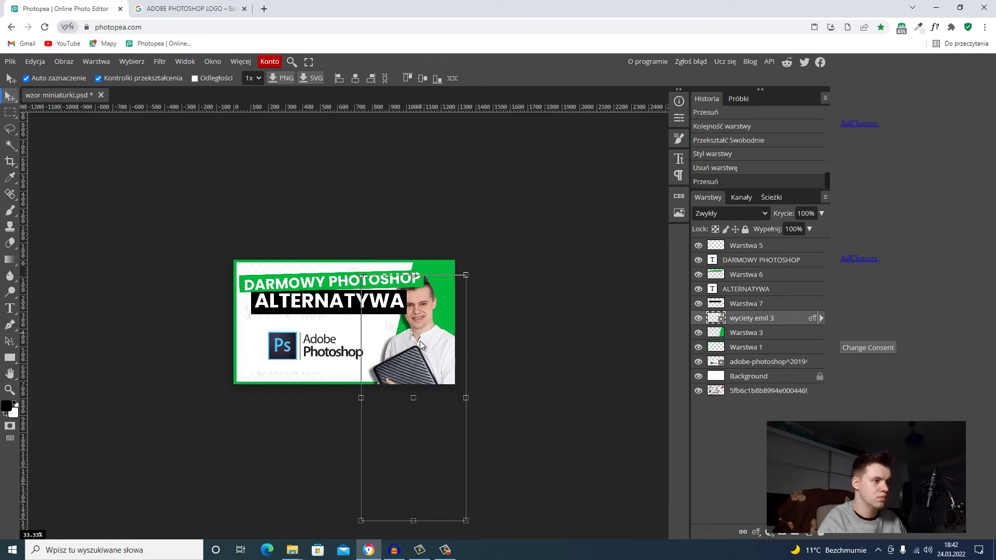
pyautogui.moveTo(426, 326); pyautogui.dragTo(426, 326)
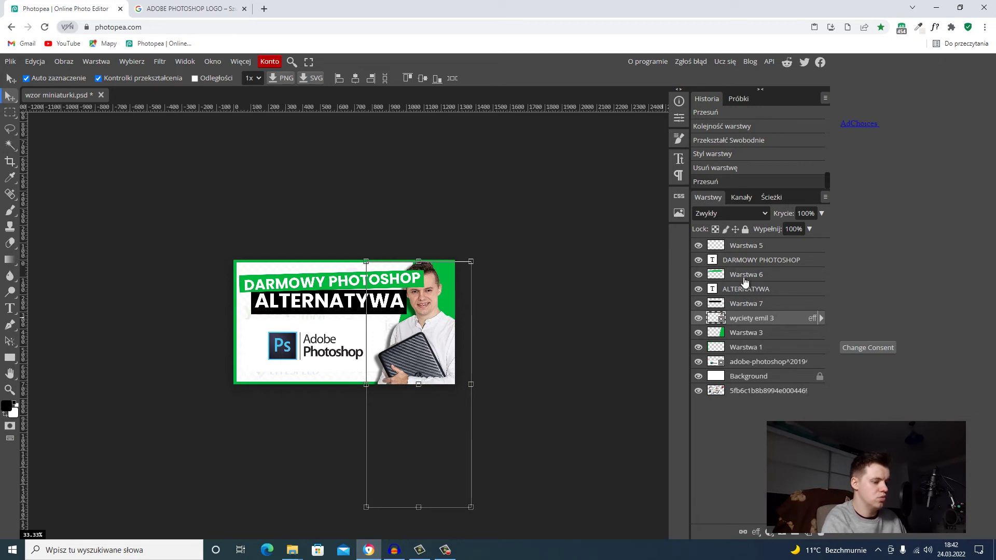
pyautogui.hotkey('ctrl', 'd')
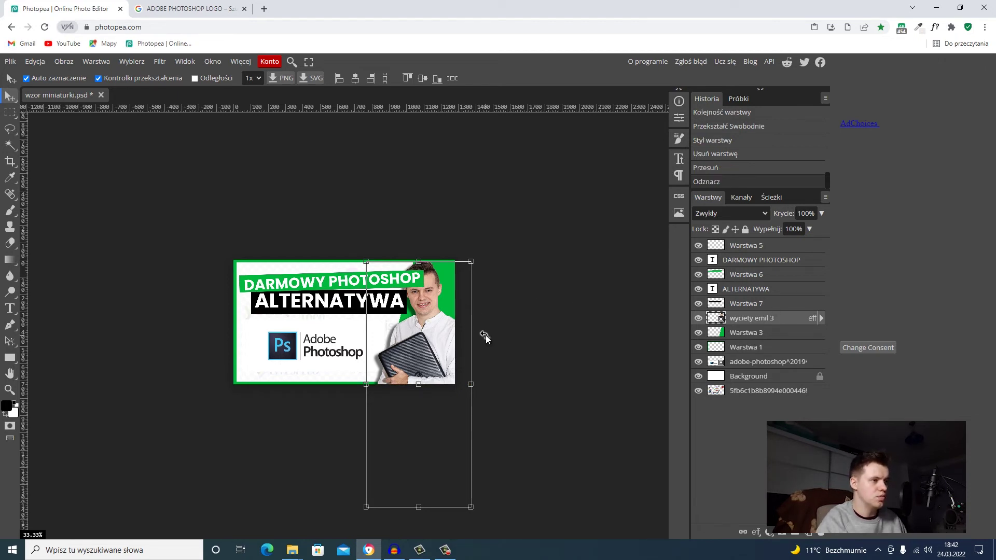
pyautogui.click(519, 326)
pyautogui.hotkey('ctrl', '+')
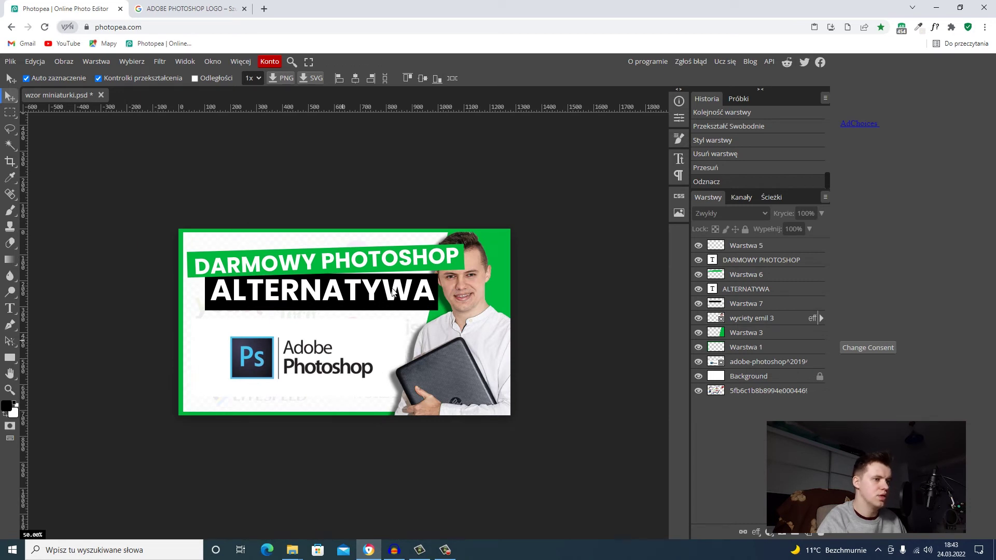
# Set the DARMOWY PHOTOSHOP headline to 80 px and nudge it slightly left
pyautogui.scroll(2, 410, 295)
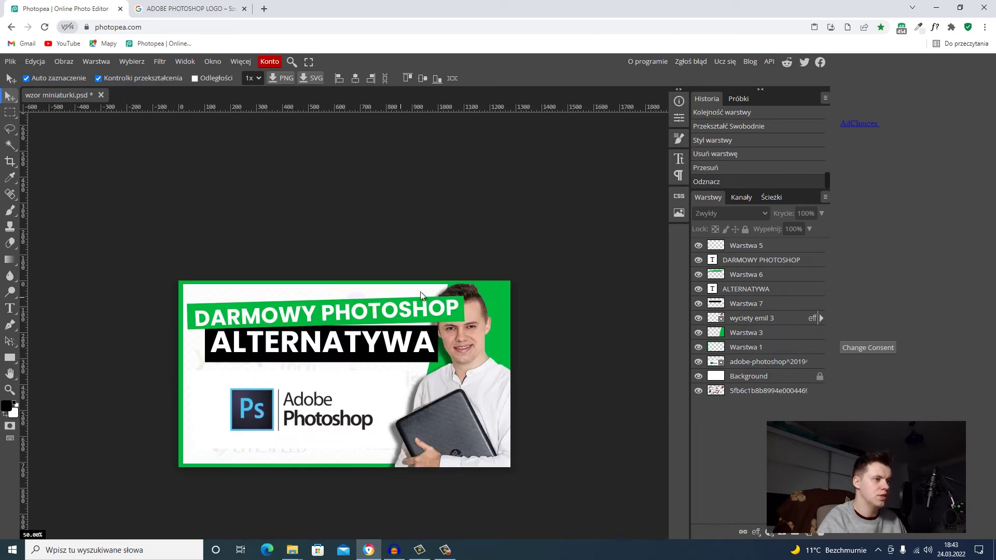
pyautogui.click(754, 260)
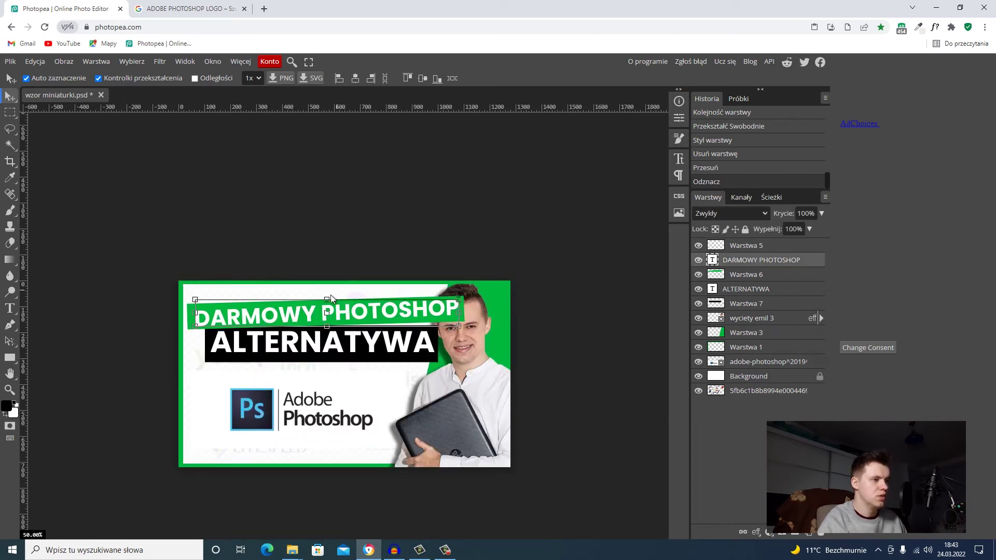
pyautogui.press('t')
pyautogui.tripleClick(362, 314)
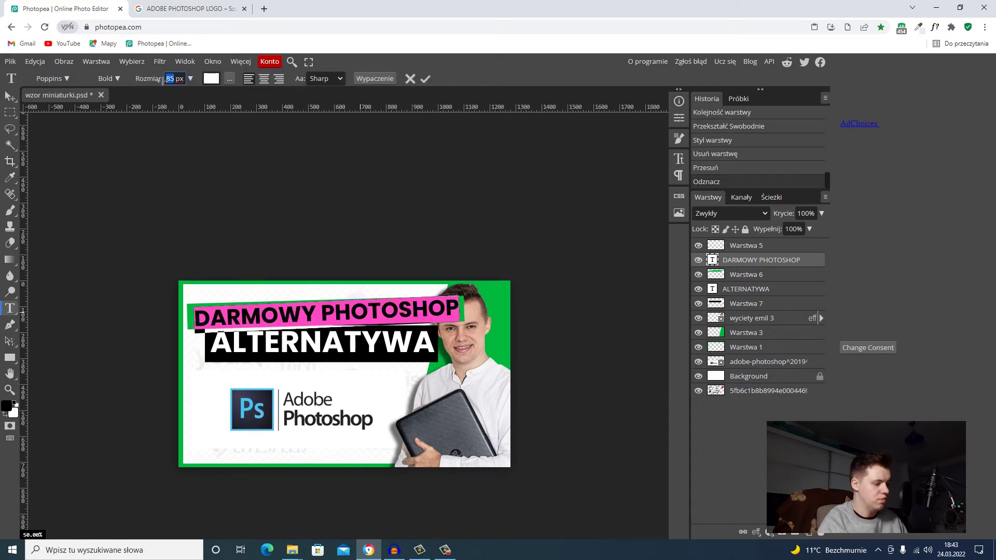
pyautogui.write('80')
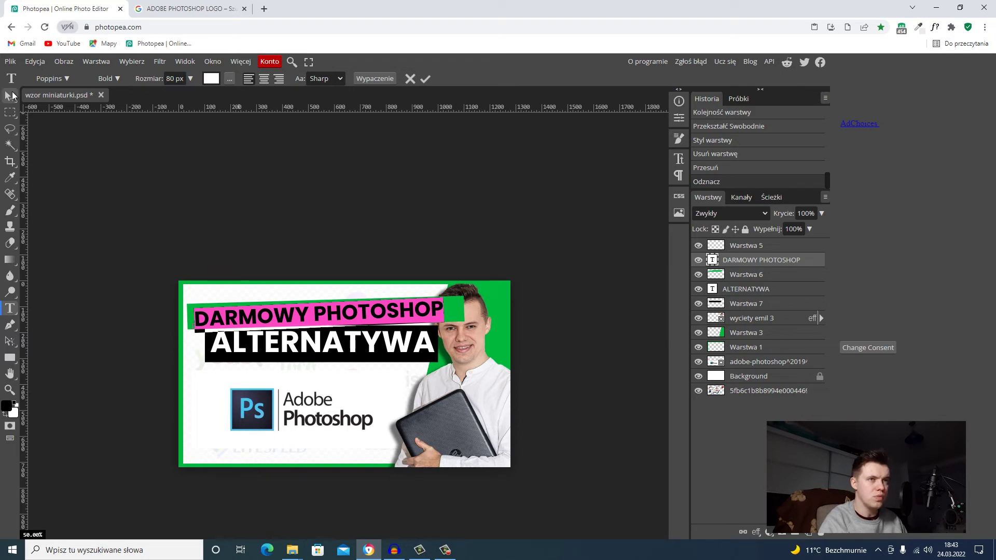
pyautogui.click(10, 95)
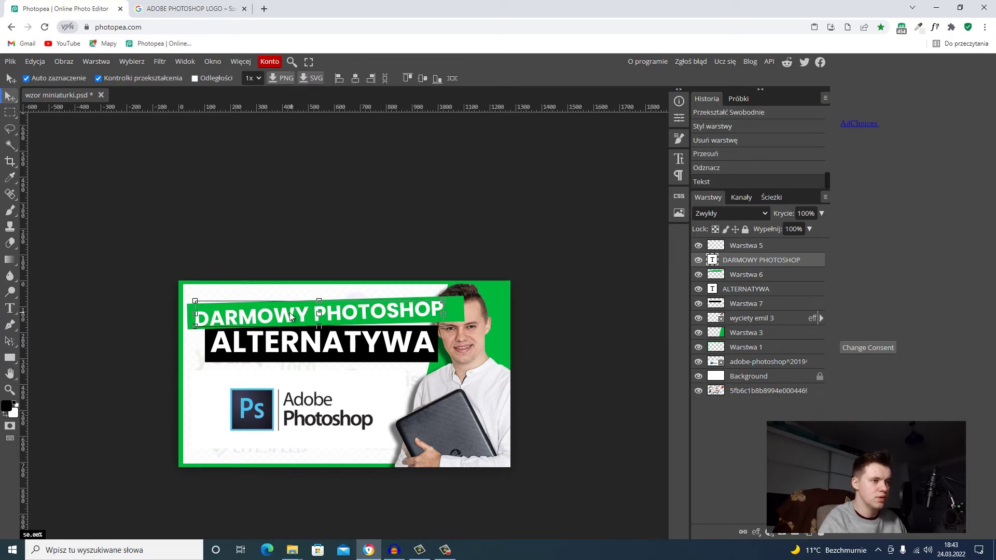
pyautogui.moveTo(292, 317); pyautogui.dragTo(289, 315)
# Narrow the green bar to fit the headline and move the headline up onto it
pyautogui.click(751, 276)
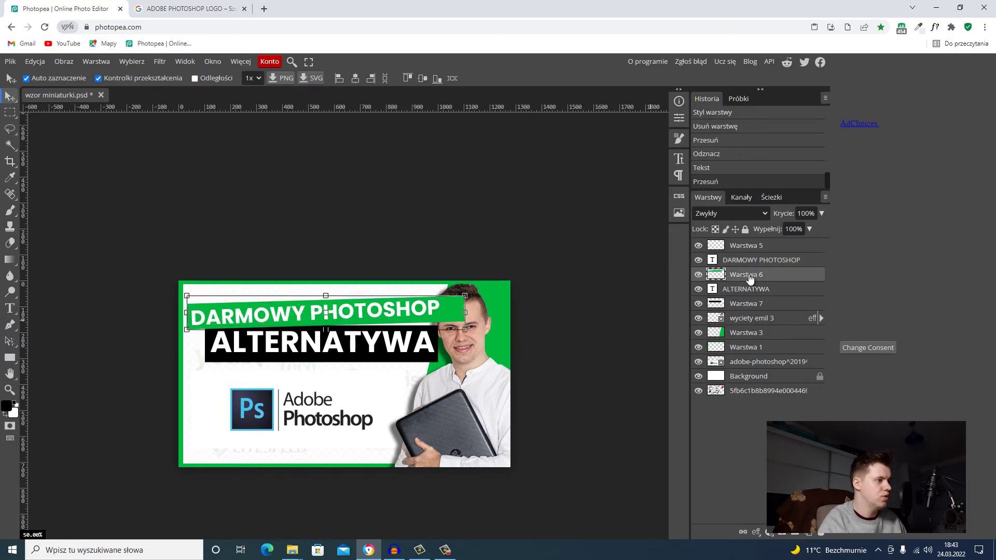
pyautogui.moveTo(466, 311)
pyautogui.mouseDown()
pyautogui.moveTo(400, 301)
pyautogui.moveTo(441, 303)
pyautogui.mouseUp()
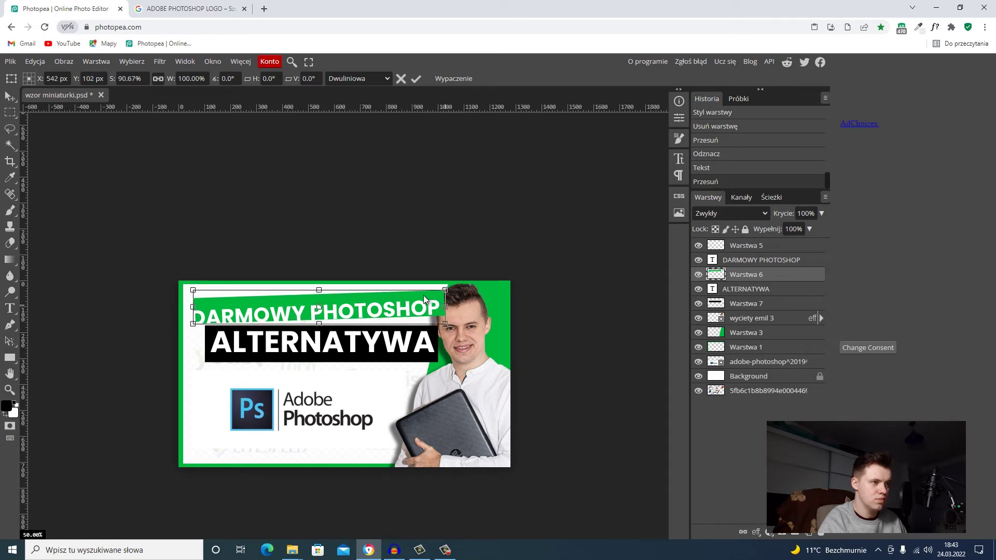
pyautogui.click(409, 307)
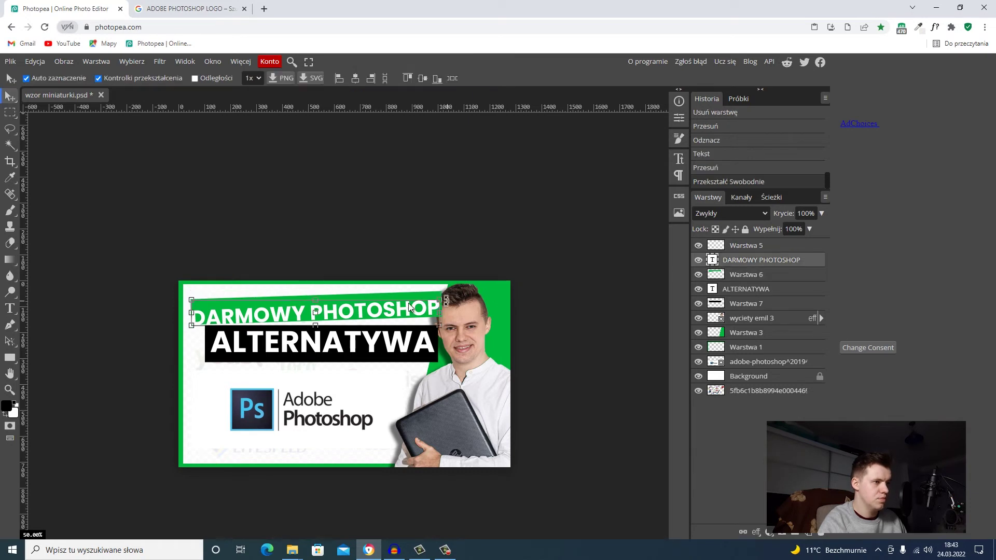
pyautogui.moveTo(361, 312); pyautogui.dragTo(362, 309)
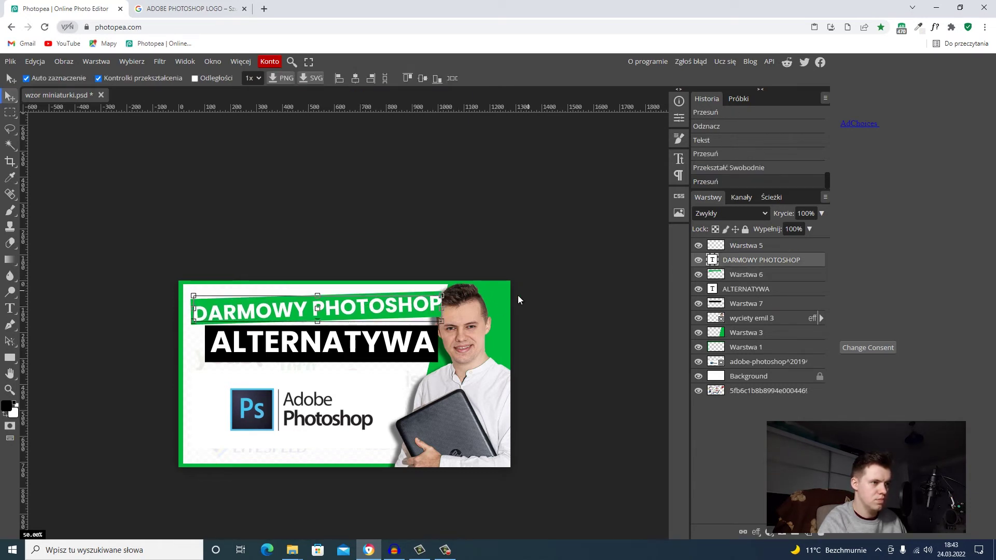
pyautogui.click(761, 290)
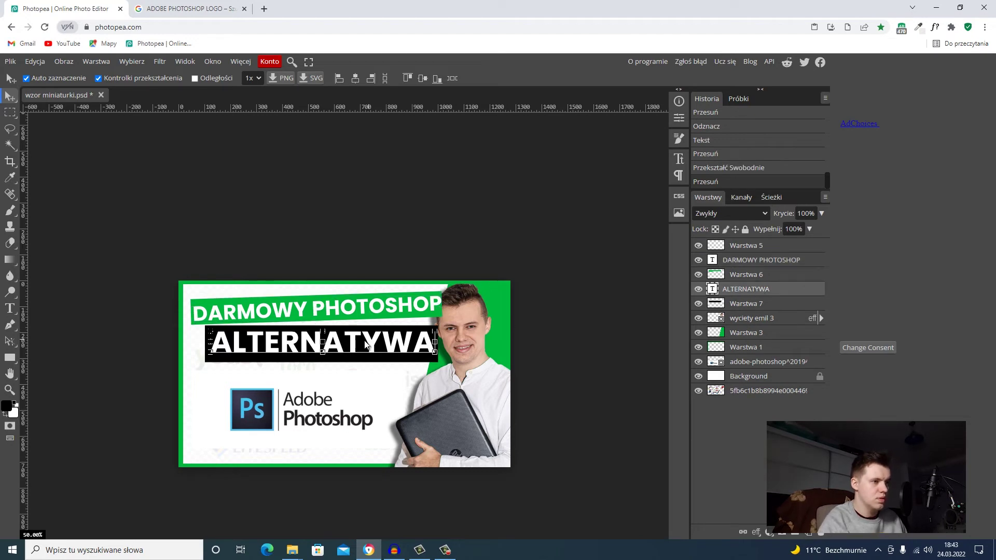
# Nudge the ALTERNATYWA text and the man cut-out slightly into place
pyautogui.moveTo(367, 344); pyautogui.dragTo(371, 349)
pyautogui.hotkey('alt', '[')
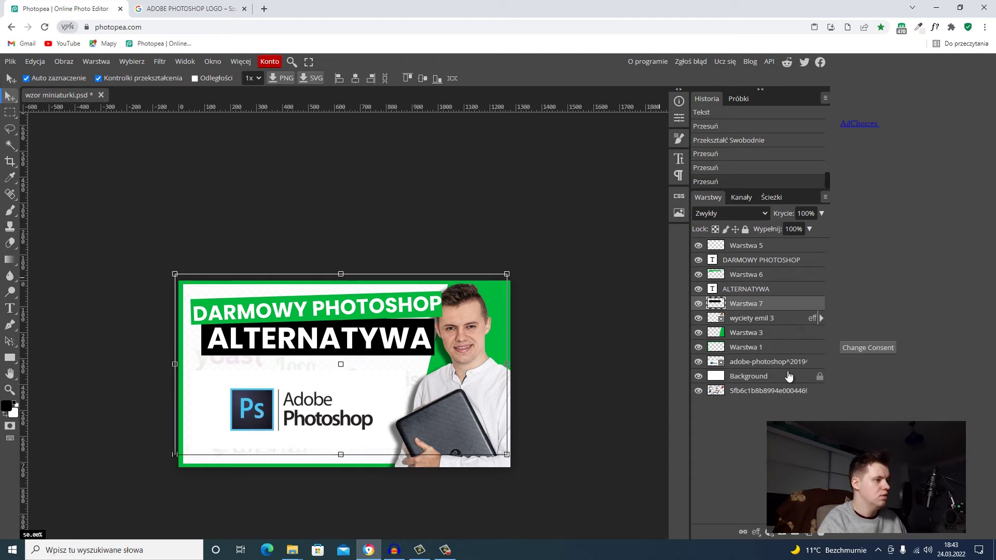
pyautogui.click(757, 333)
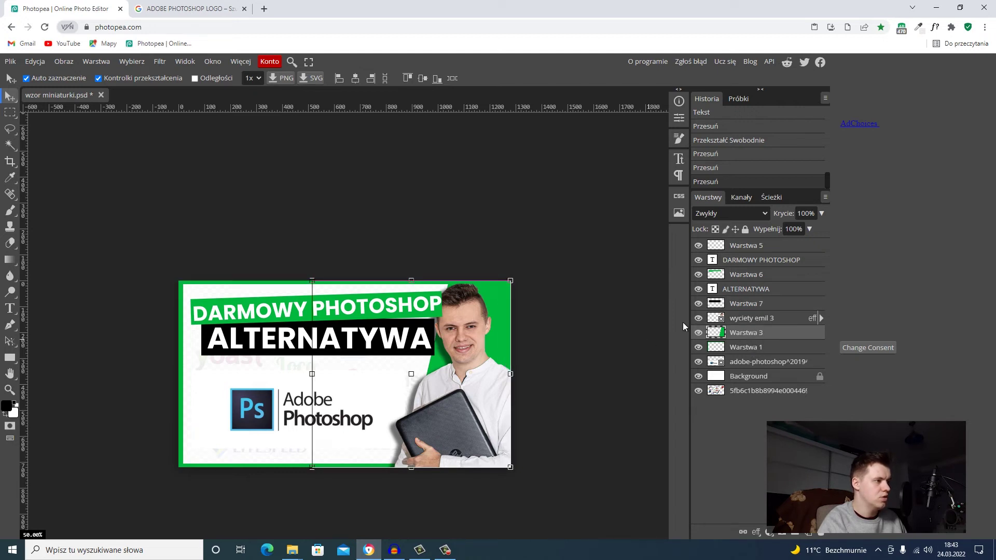
pyautogui.click(477, 358)
pyautogui.moveTo(477, 352)
pyautogui.mouseDown()
pyautogui.moveTo(469, 365)
pyautogui.moveTo(471, 356)
pyautogui.mouseUp()
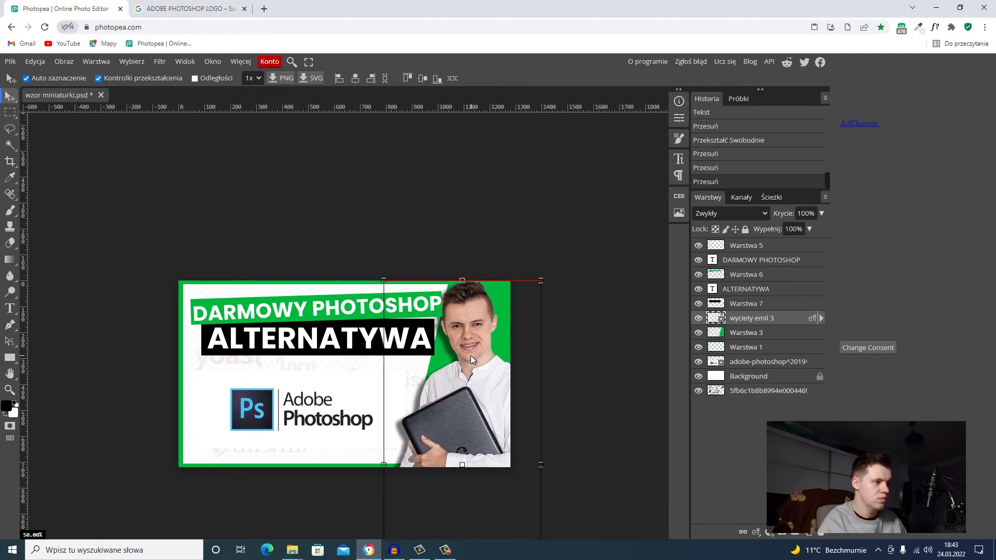
pyautogui.moveTo(471, 355); pyautogui.dragTo(470, 356)
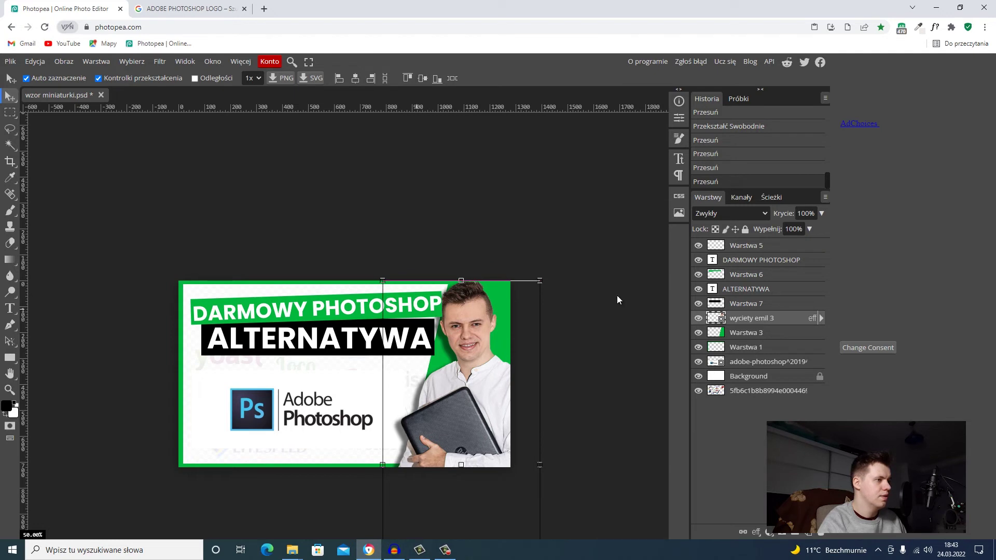
# Stretch the green title bar to back the whole headline and apply the transform
pyautogui.click(739, 275)
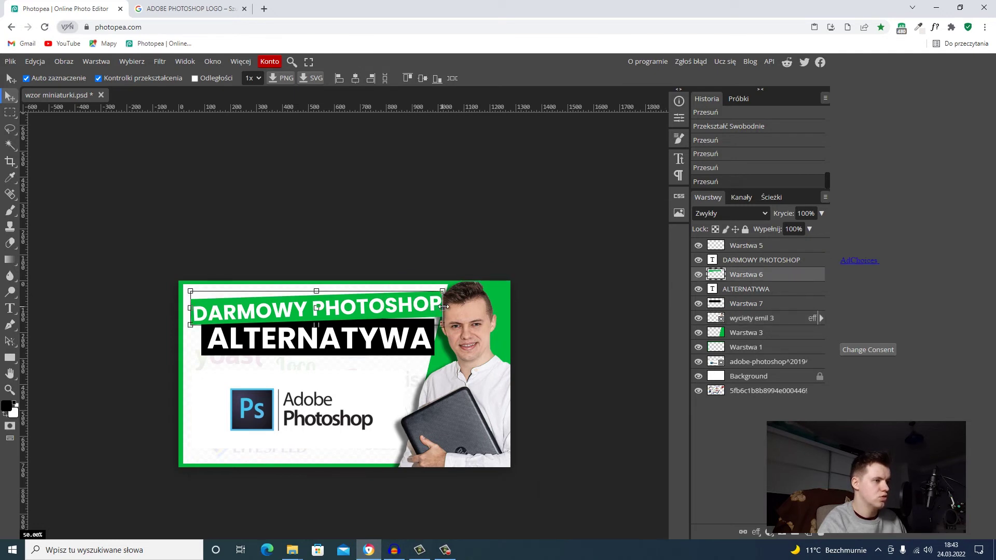
pyautogui.click(444, 307)
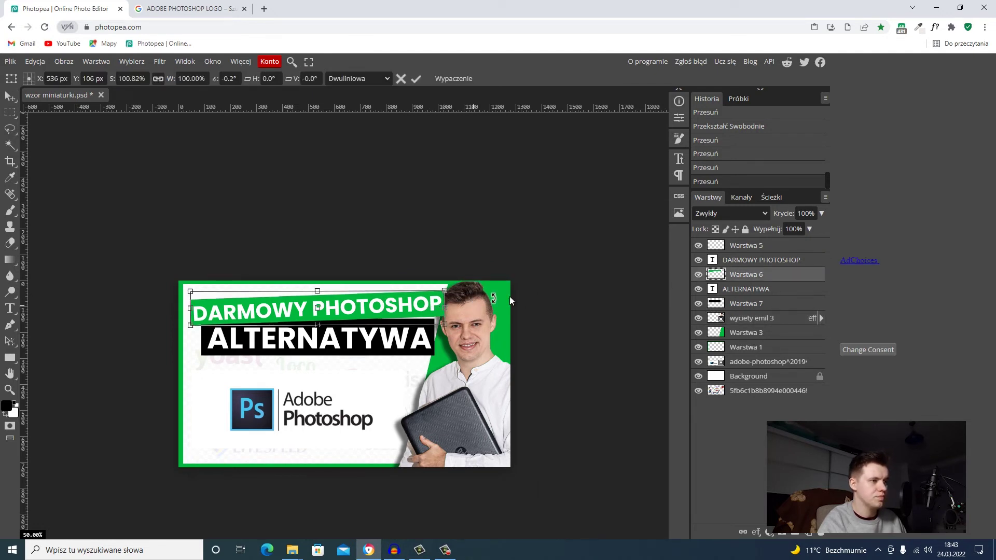
pyautogui.press('Return')
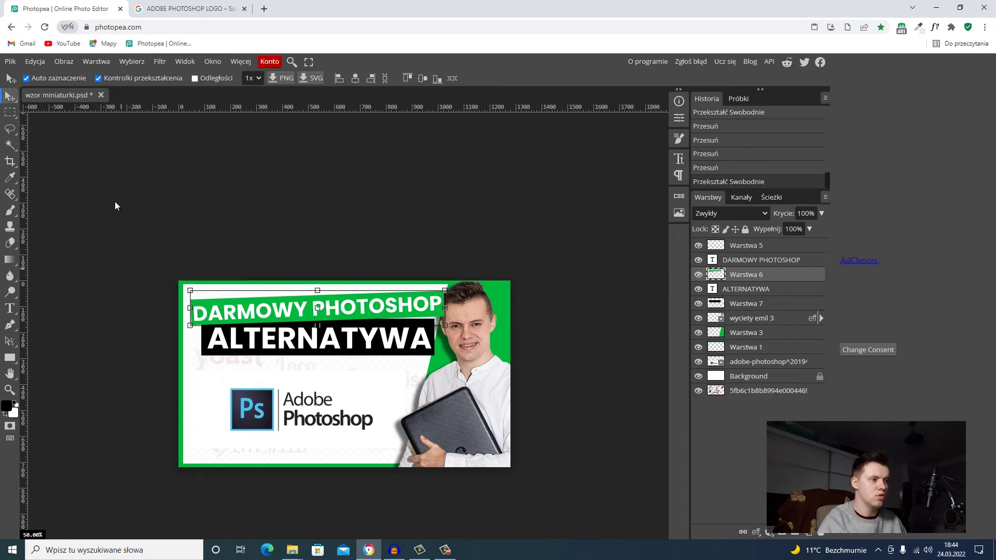
# Export the thumbnail as 'wzor miniaturki (3).png'
pyautogui.click(10, 62)
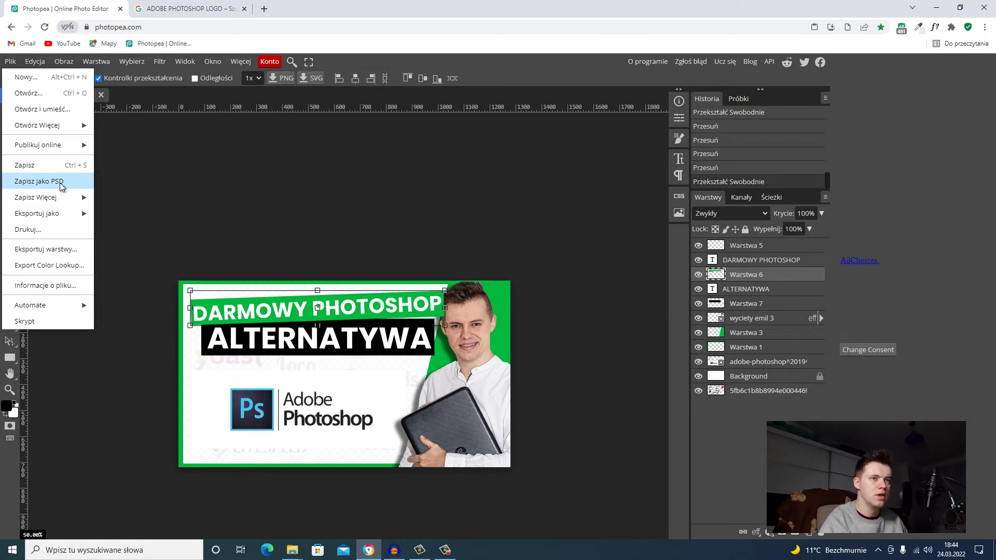
pyautogui.moveTo(37, 213)
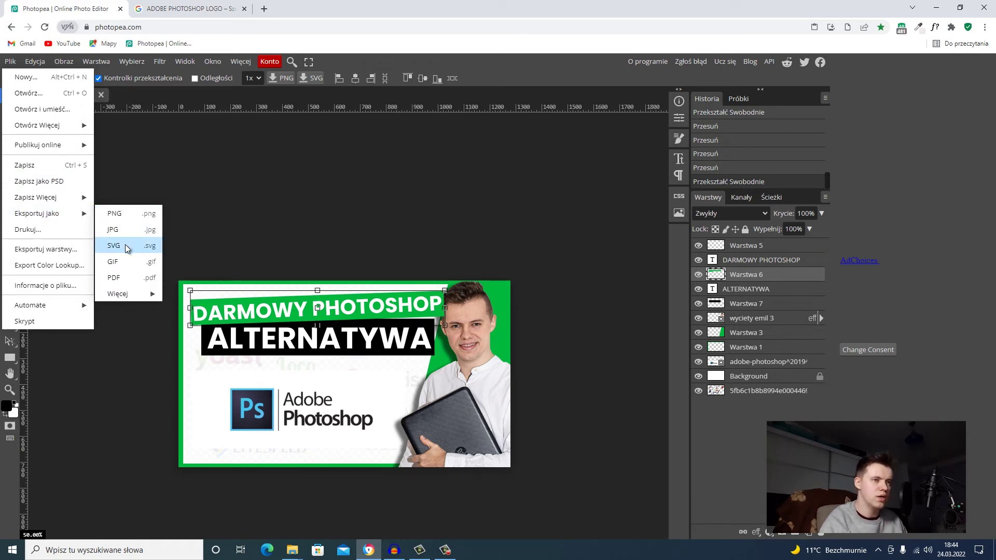
pyautogui.moveTo(118, 294)
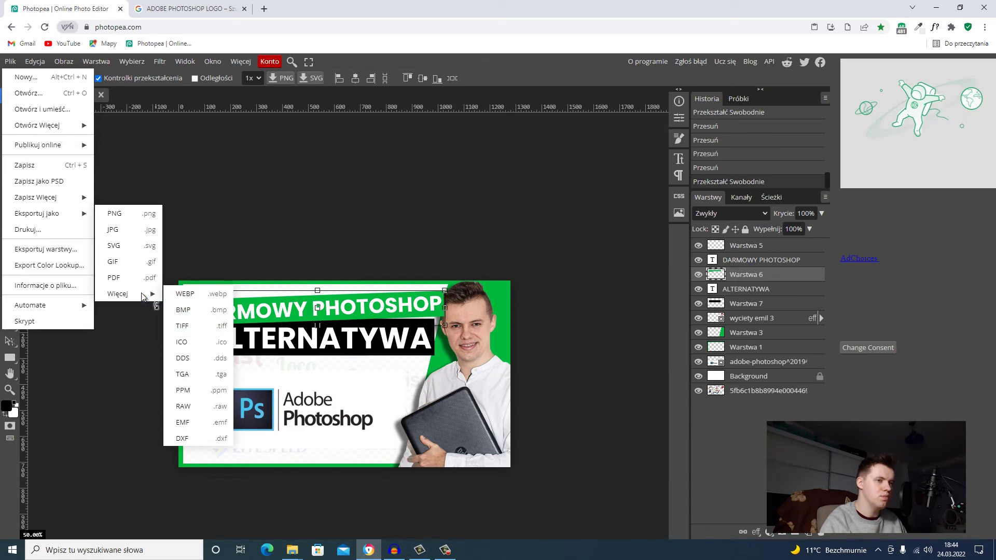
pyautogui.click(130, 214)
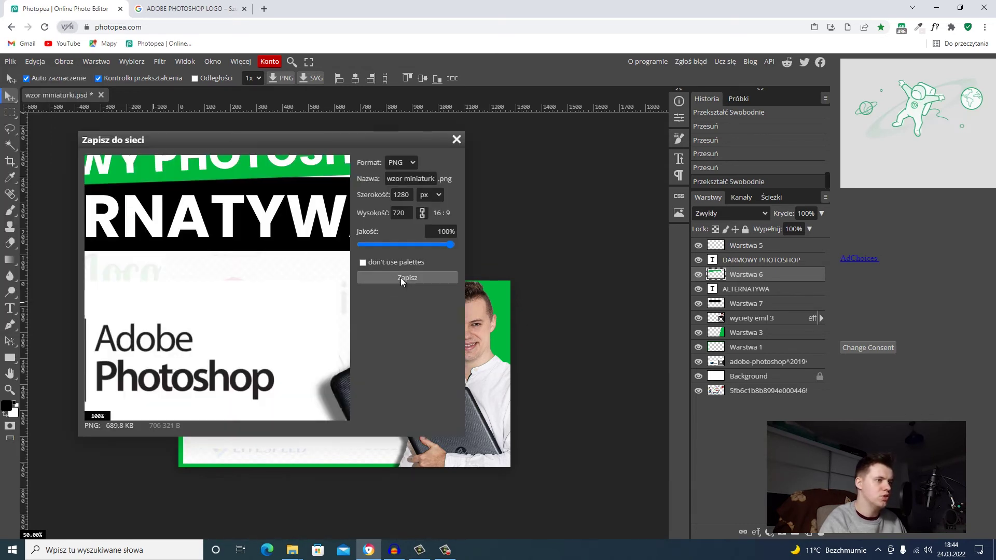
pyautogui.click(401, 278)
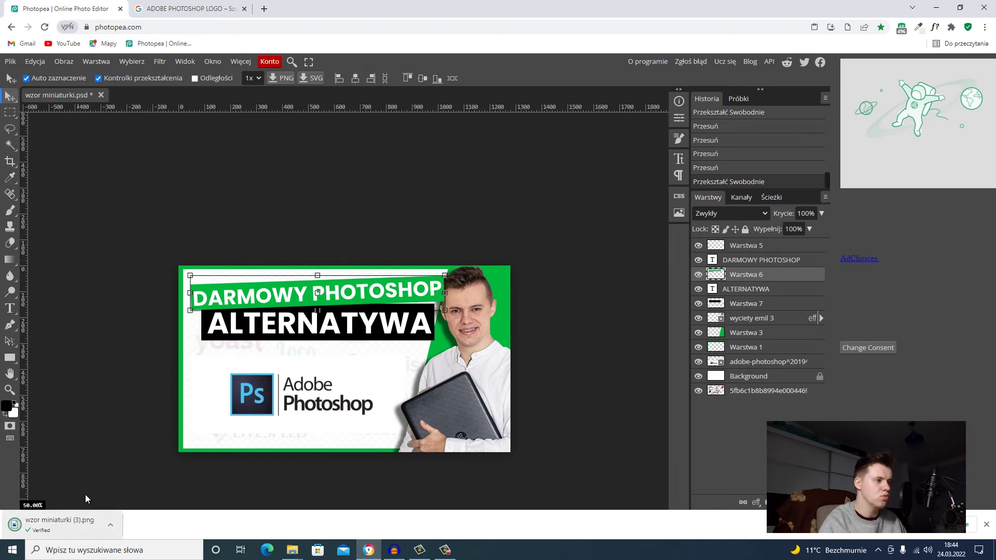
# Close the thumbnail PSD without saving changes
pyautogui.click(101, 95)
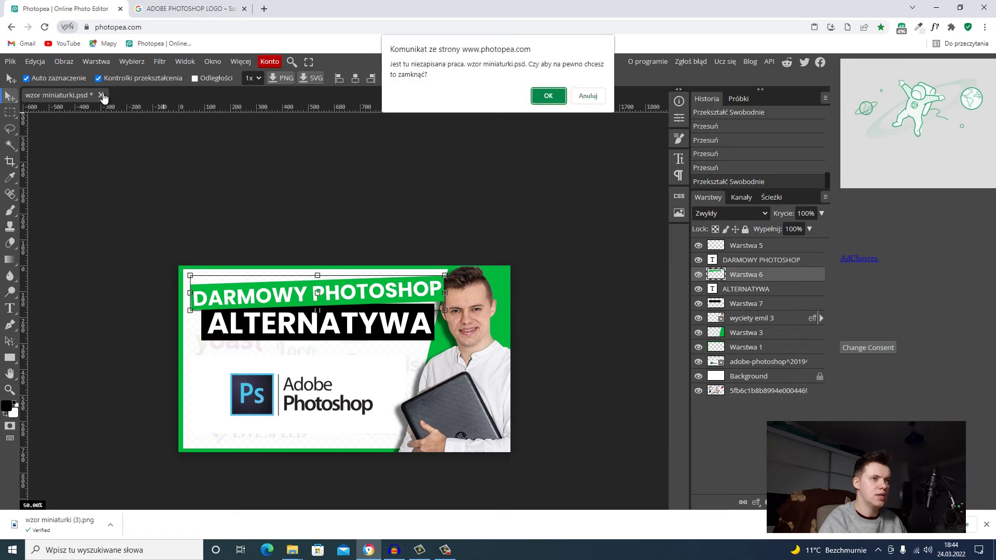
pyautogui.click(535, 98)
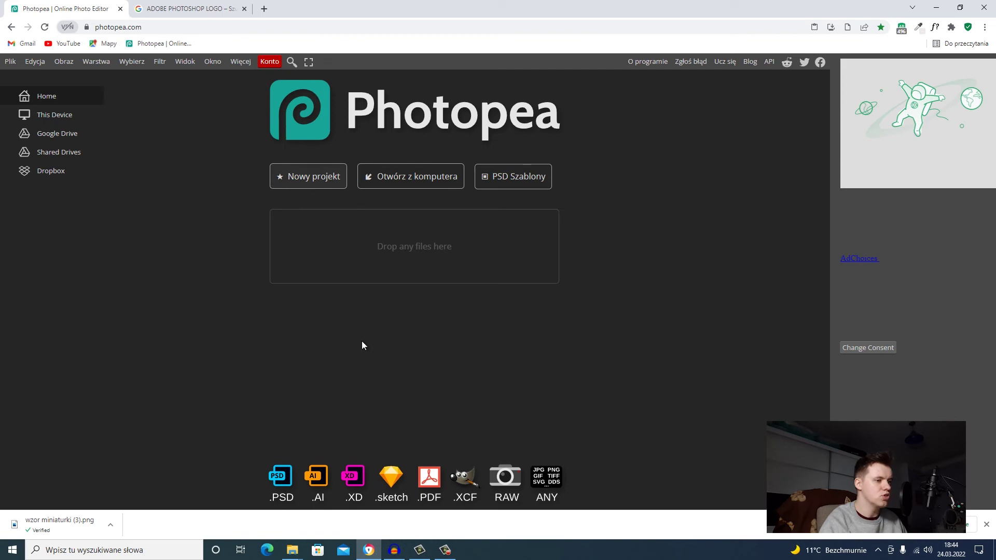
pyautogui.click(292, 550)
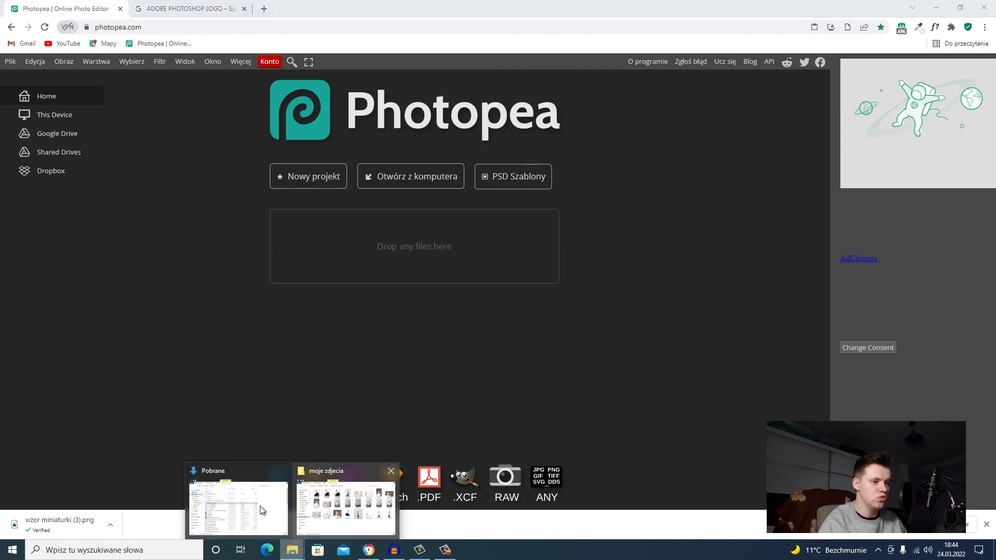
# Find Psd 2.psd in the Moja strona folder on D: and drag it into Photopea
pyautogui.click(238, 506)
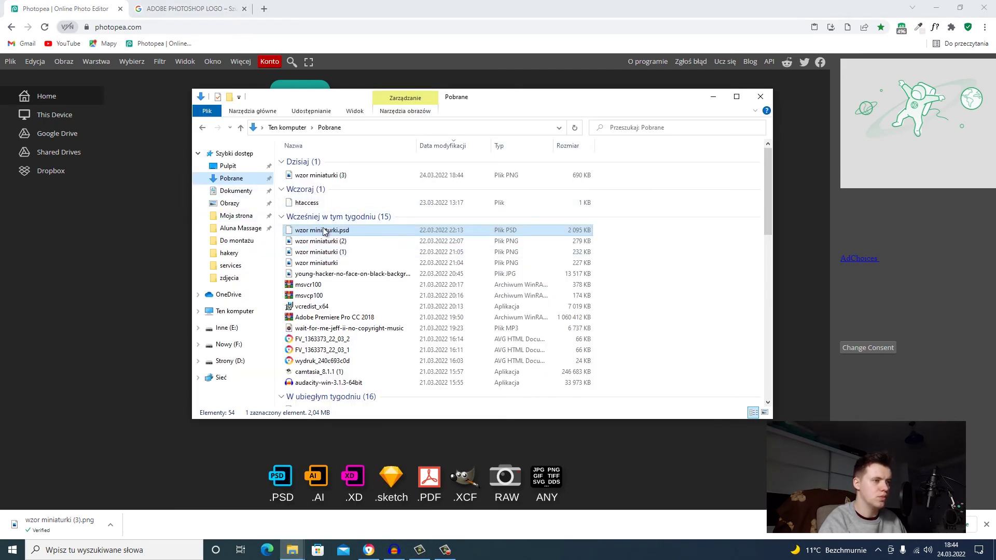
pyautogui.scroll(-3, 389, 281)
pyautogui.scroll(3, 389, 289)
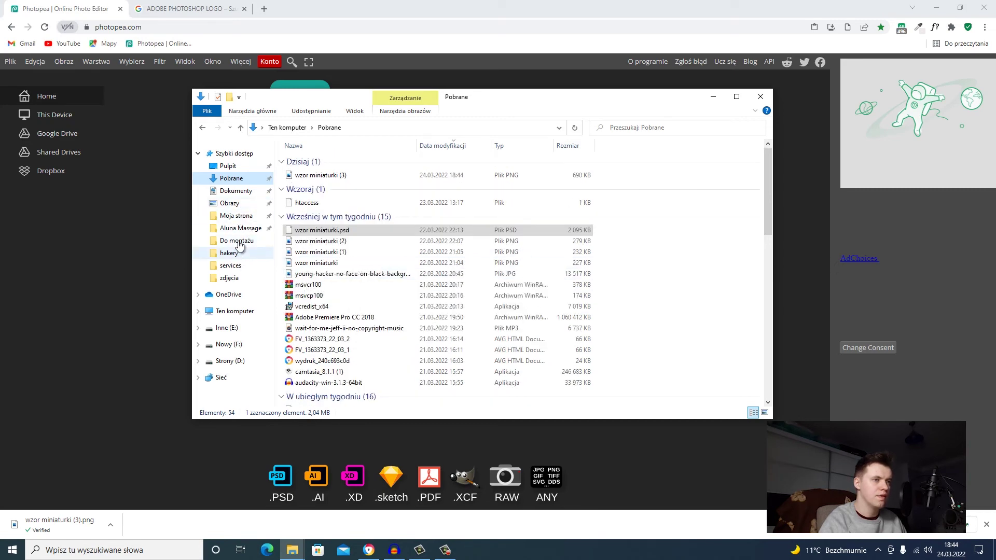
pyautogui.click(236, 215)
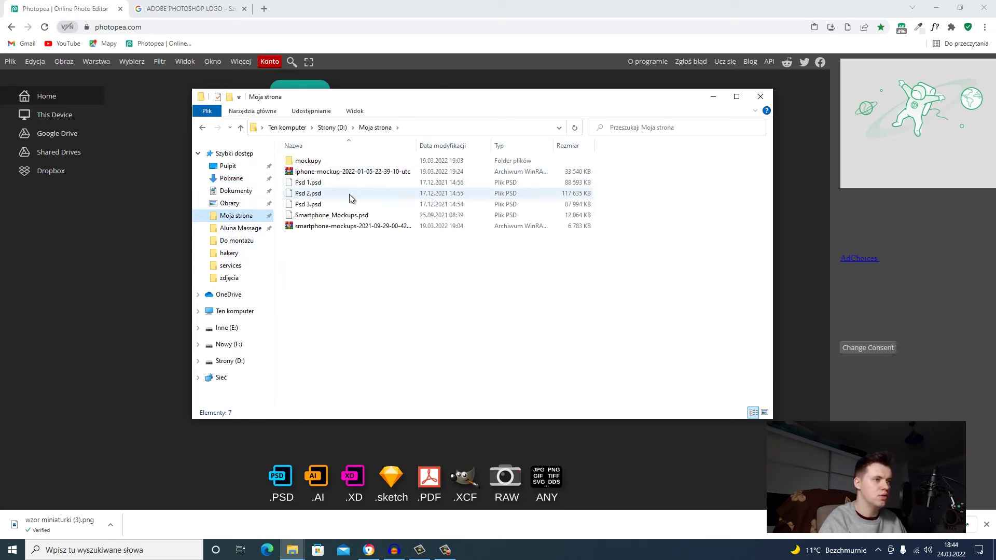
pyautogui.doubleClick(328, 160)
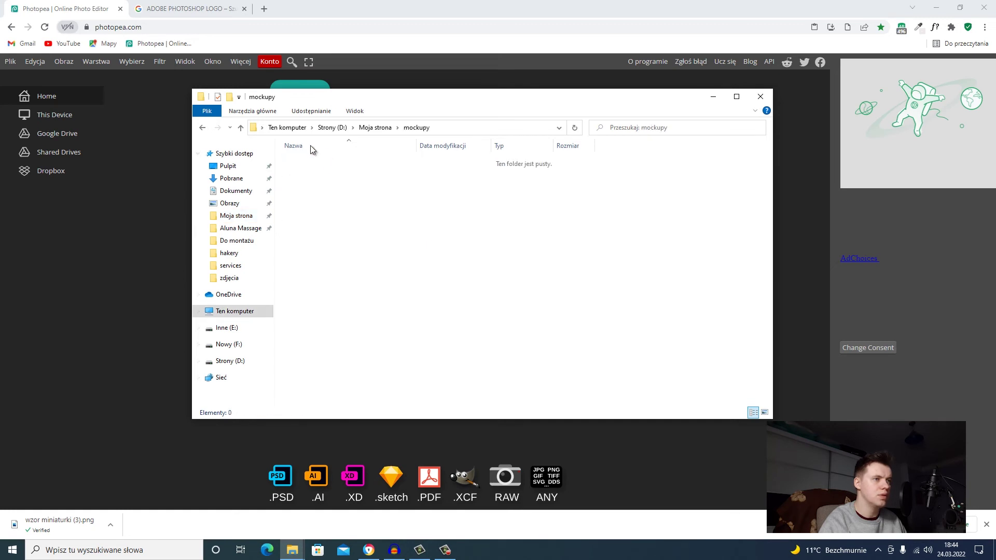
pyautogui.click(240, 127)
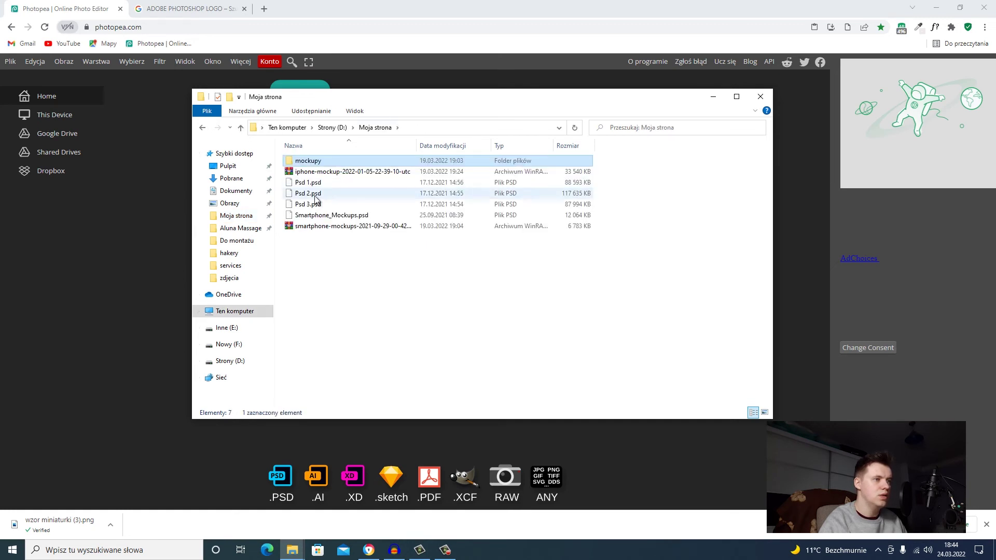
pyautogui.moveTo(388, 100); pyautogui.dragTo(541, 97)
pyautogui.moveTo(436, 190); pyautogui.dragTo(291, 246)
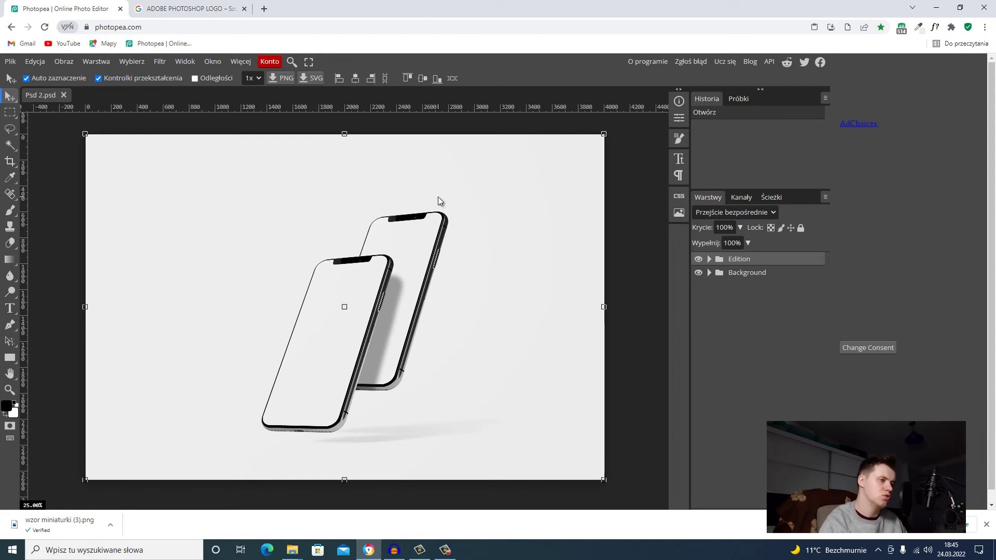
# Expand the Edition and iPhone 1 groups and open the front phone's 'Your design here' smart object
pyautogui.click(734, 275)
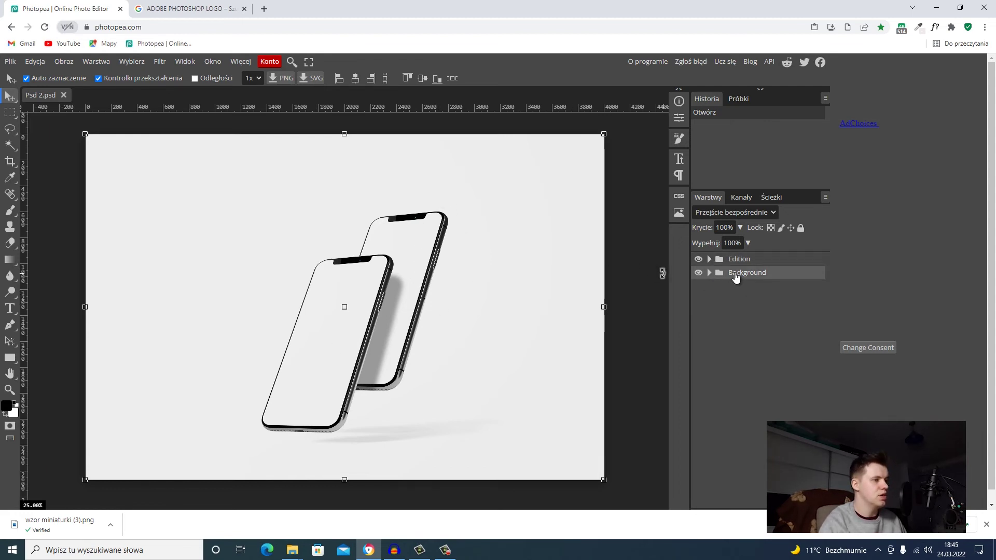
pyautogui.click(733, 260)
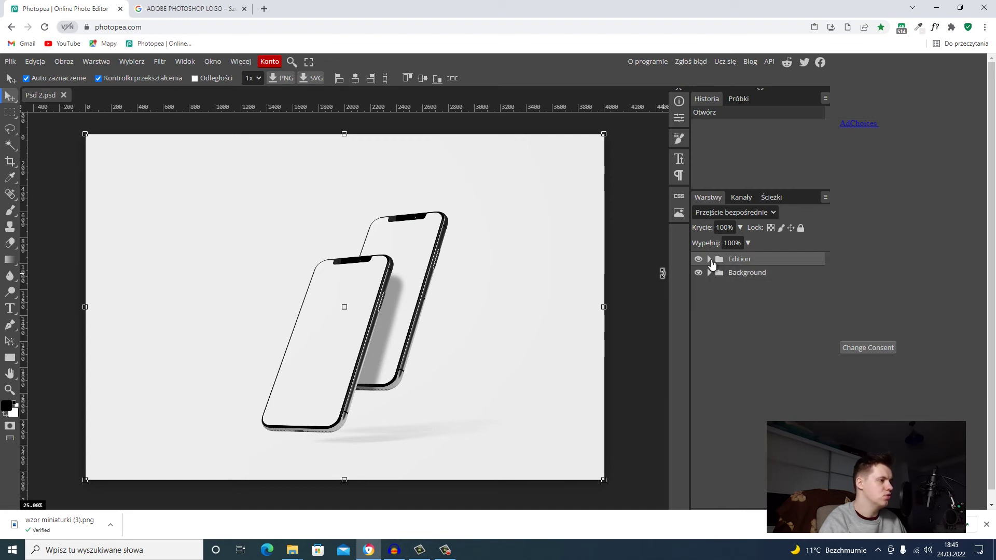
pyautogui.click(710, 259)
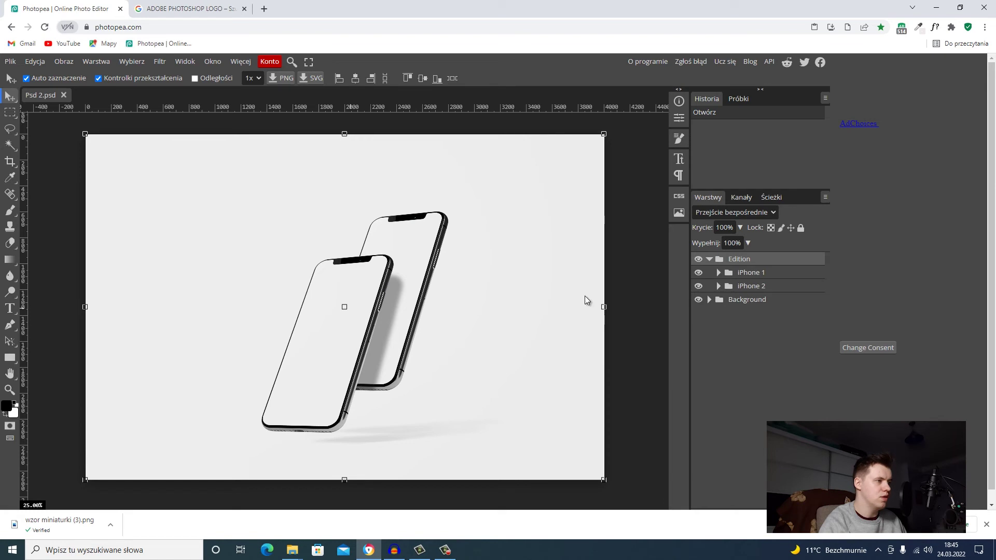
pyautogui.click(719, 273)
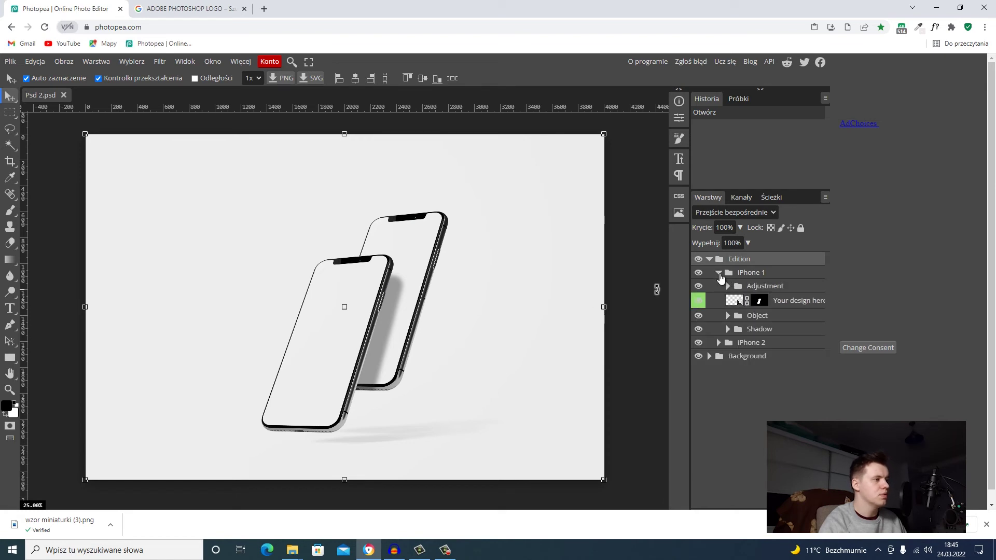
pyautogui.doubleClick(745, 303)
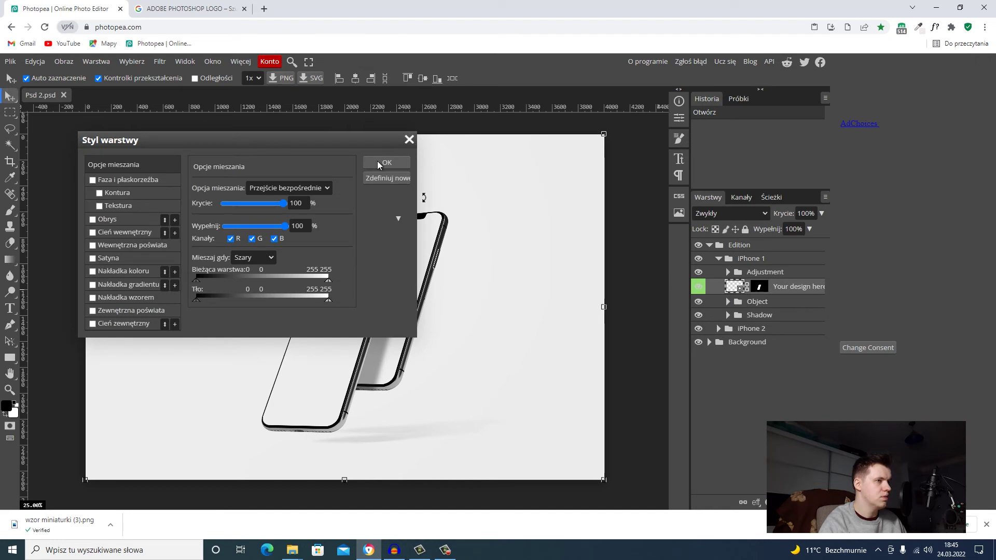
pyautogui.click(410, 140)
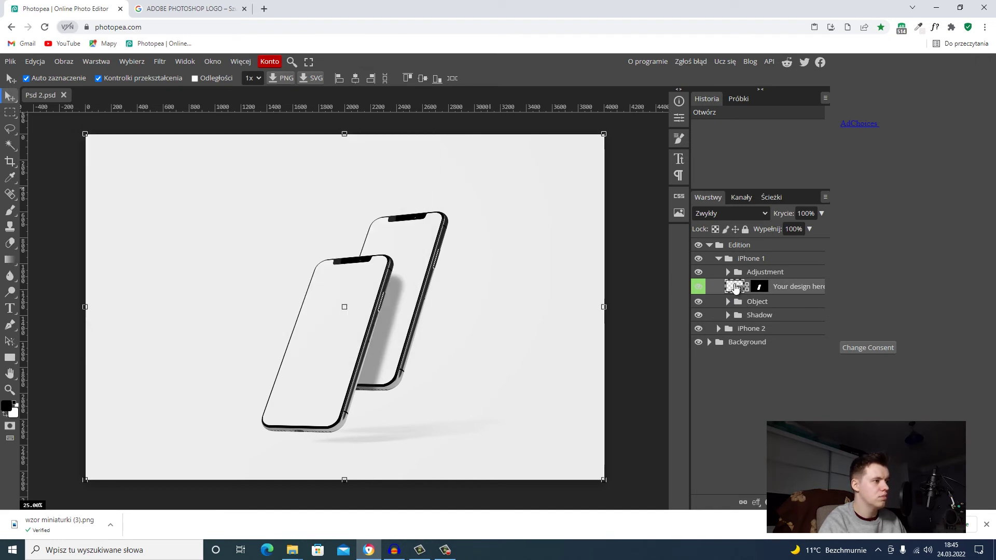
pyautogui.doubleClick(735, 287)
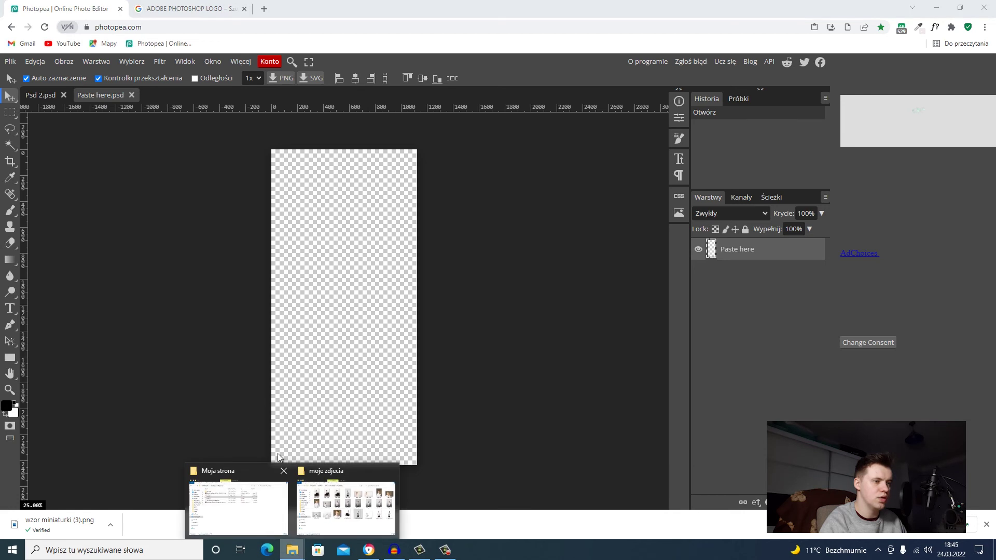
# Drag the aspecto screenshot from the desktop folder into the phone-screen document
pyautogui.click(226, 512)
pyautogui.click(380, 163)
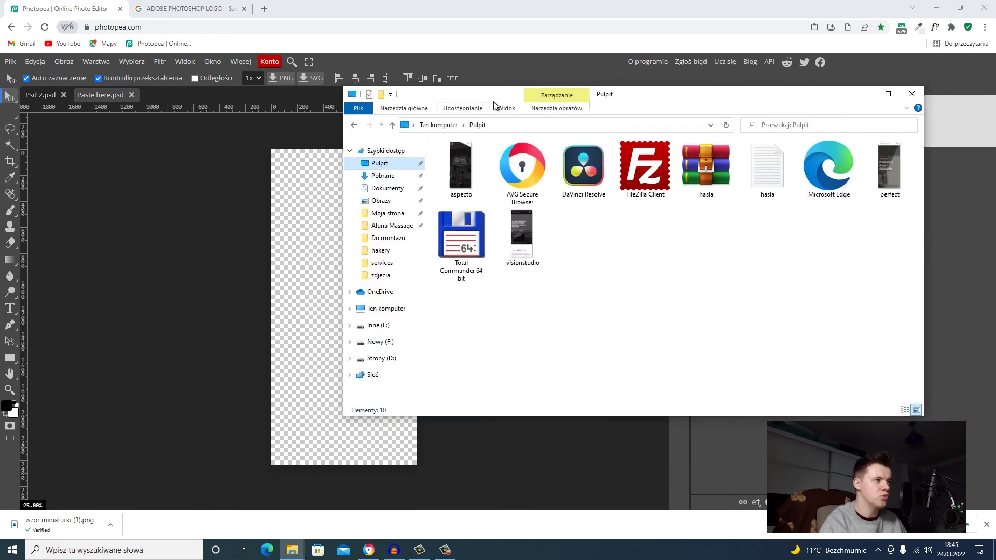
pyautogui.moveTo(519, 94); pyautogui.dragTo(550, 87)
pyautogui.click(487, 164)
pyautogui.click(553, 225)
pyautogui.click(921, 161)
pyautogui.click(588, 246)
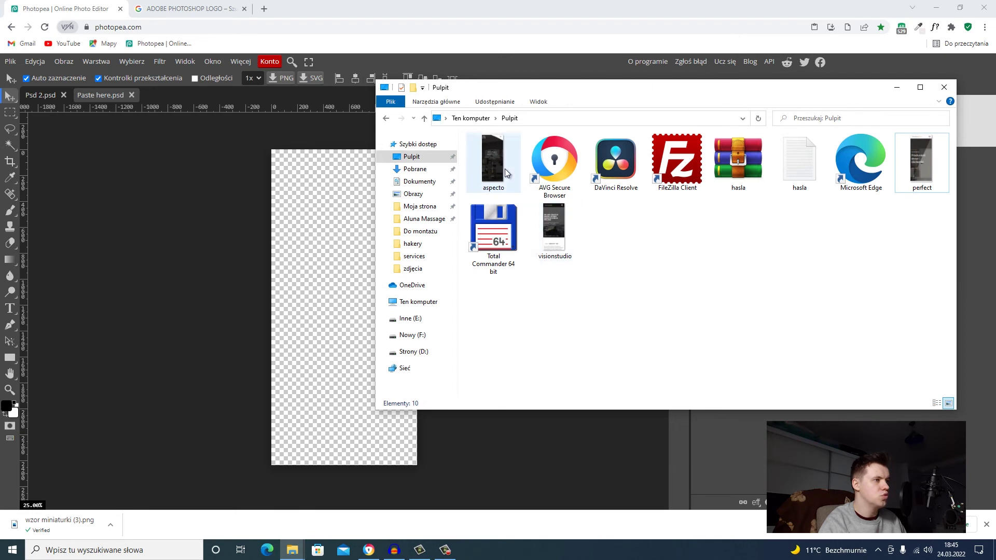
pyautogui.moveTo(500, 166); pyautogui.dragTo(311, 297)
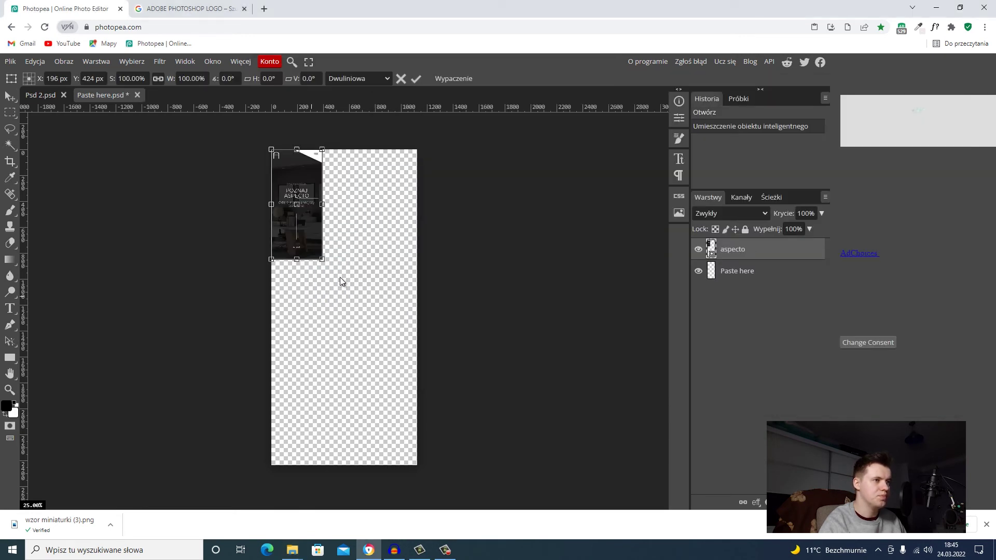
# Scale and position the aspecto screenshot to fill the screen canvas
pyautogui.moveTo(322, 258); pyautogui.dragTo(371, 365)
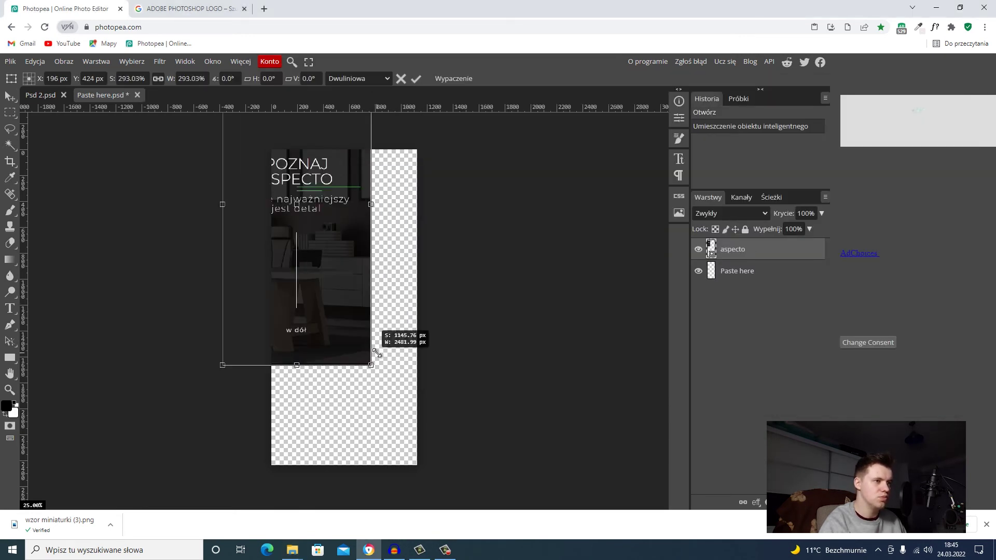
pyautogui.moveTo(351, 331); pyautogui.dragTo(371, 392)
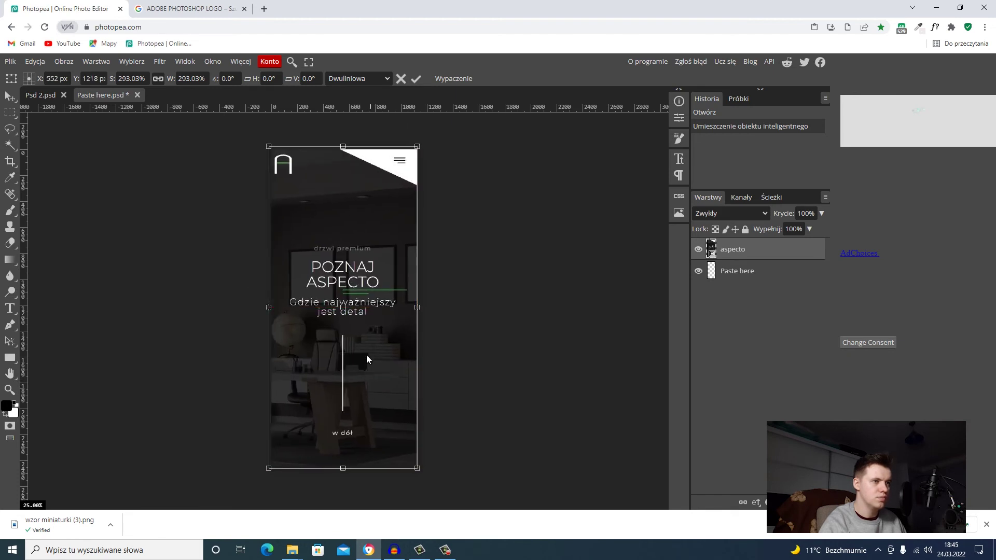
pyautogui.moveTo(377, 237); pyautogui.dragTo(379, 242)
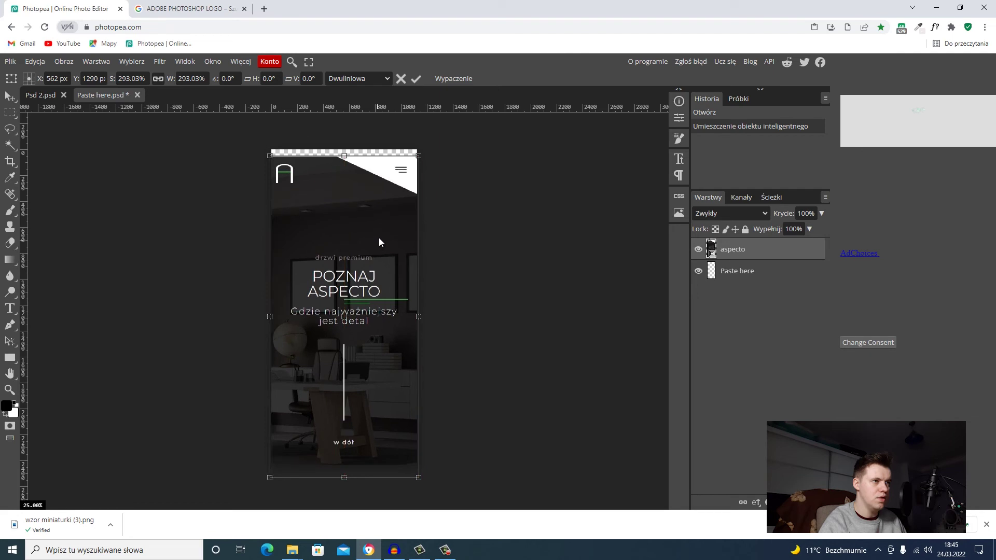
pyautogui.moveTo(420, 155); pyautogui.dragTo(415, 162)
pyautogui.moveTo(375, 212); pyautogui.dragTo(378, 203)
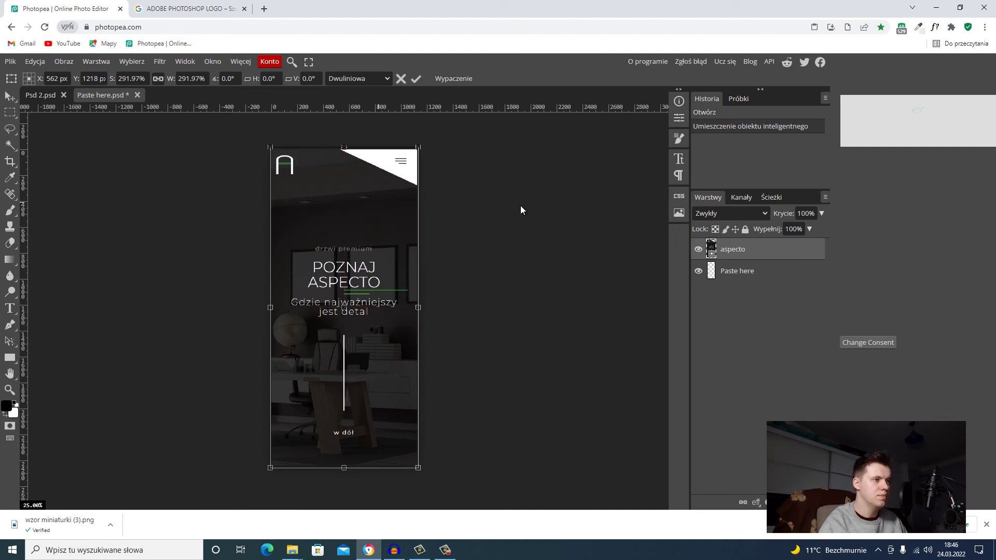
pyautogui.press('Return')
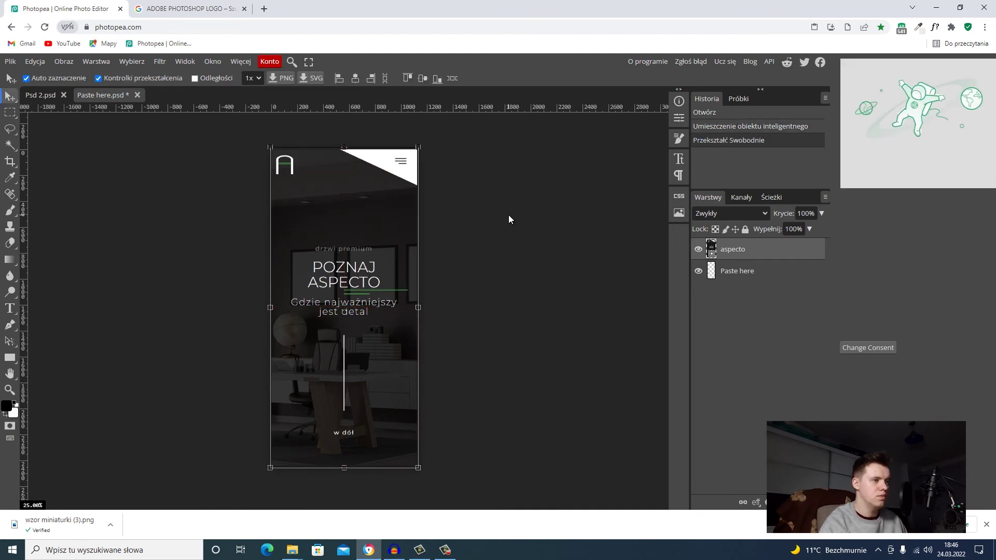
# Save the aspecto design back into the mockup and close its tab
pyautogui.click(772, 274)
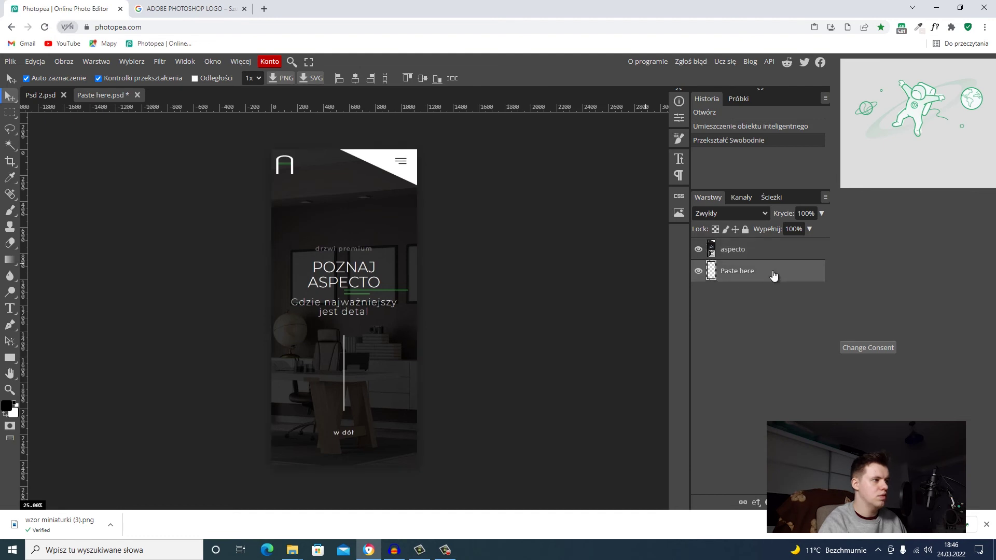
pyautogui.click(745, 253)
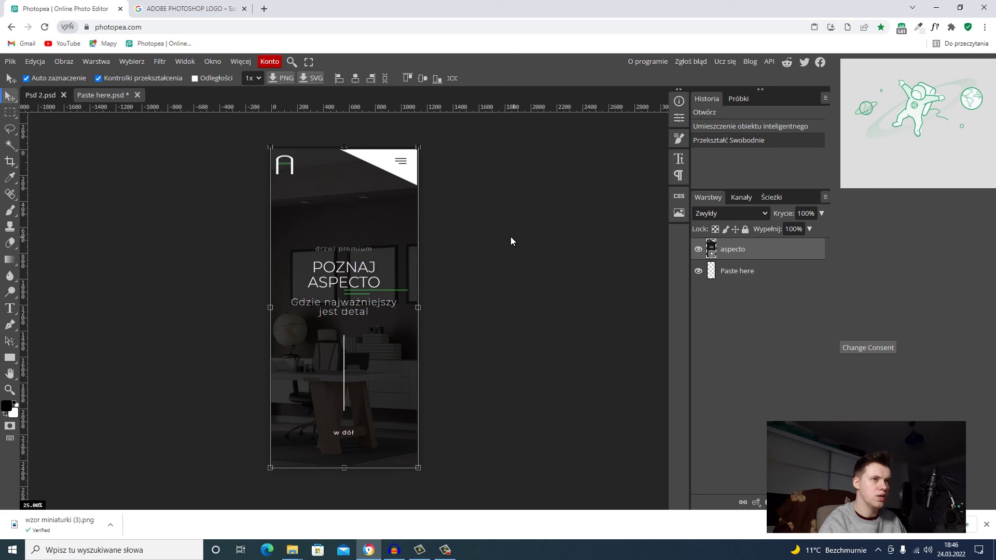
pyautogui.hotkey('ctrl', 's')
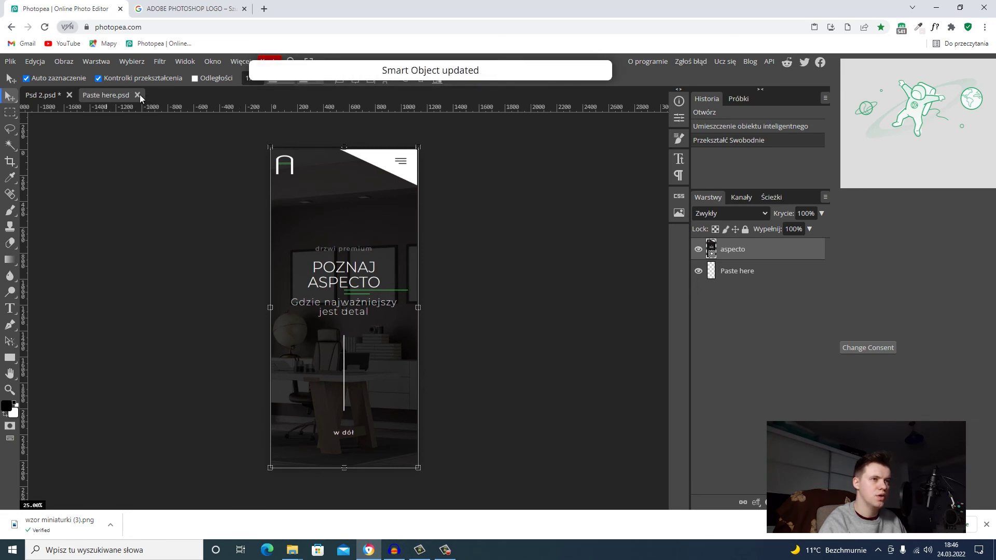
pyautogui.click(137, 95)
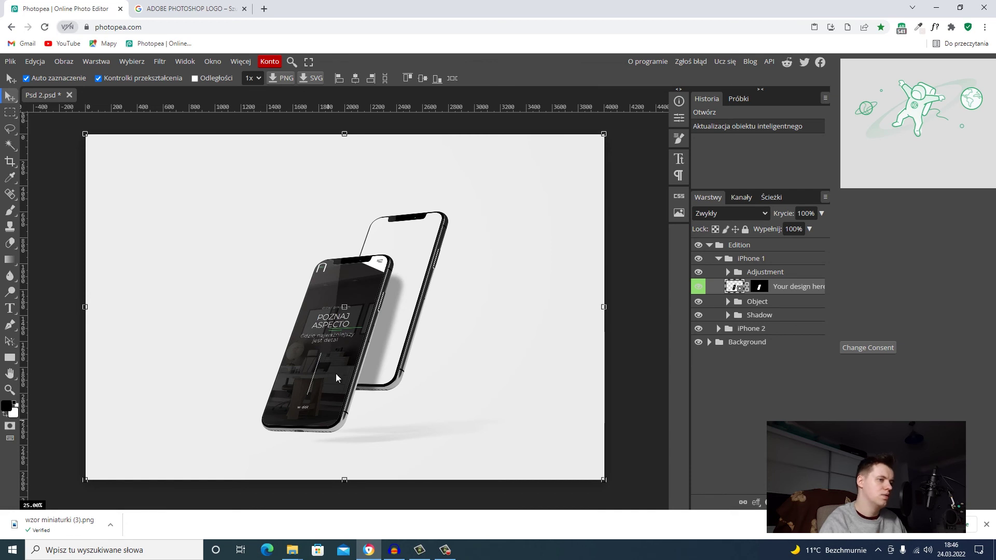
# Open the second phone's 'Your design here' smart object and drag in the visionstudio screenshot
pyautogui.click(719, 258)
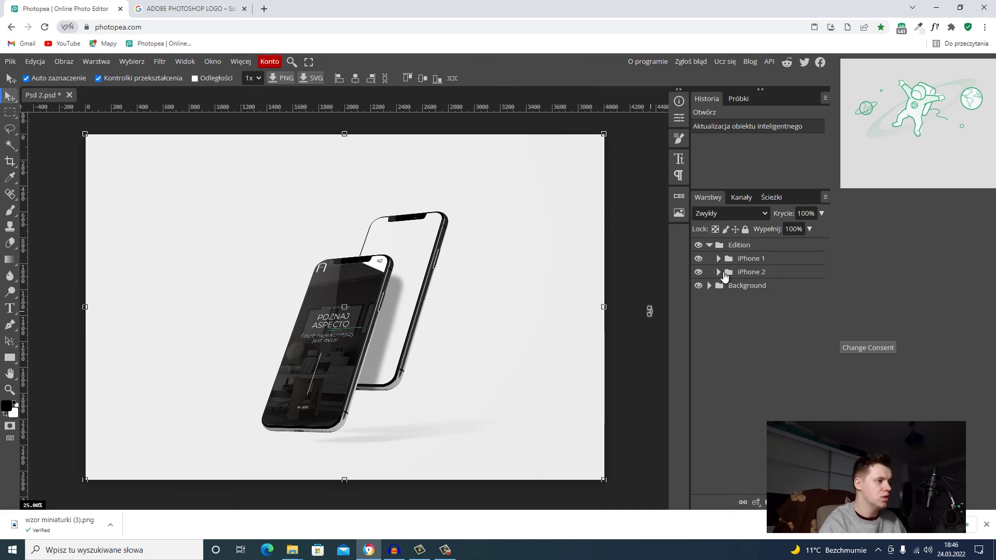
pyautogui.click(724, 274)
pyautogui.click(739, 302)
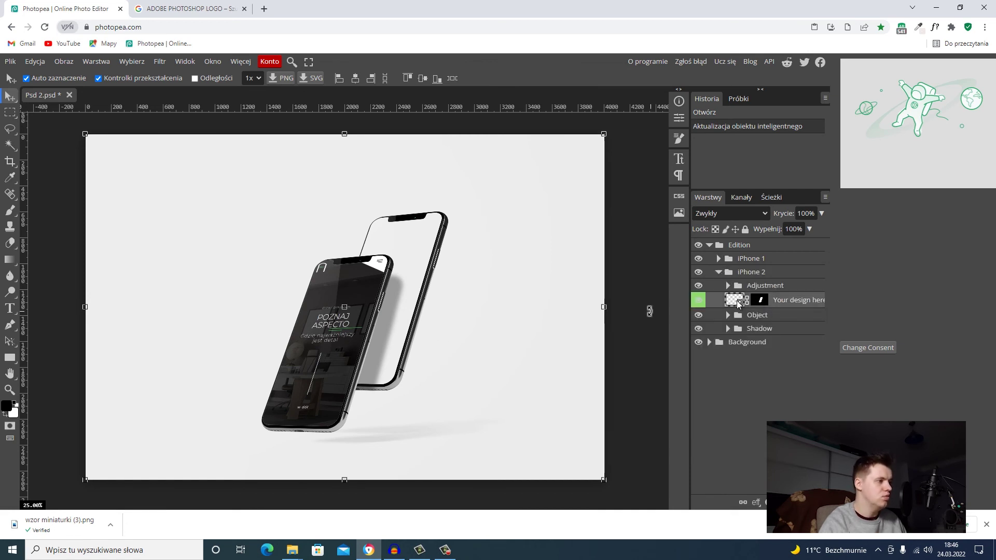
pyautogui.doubleClick(740, 303)
pyautogui.moveTo(292, 550)
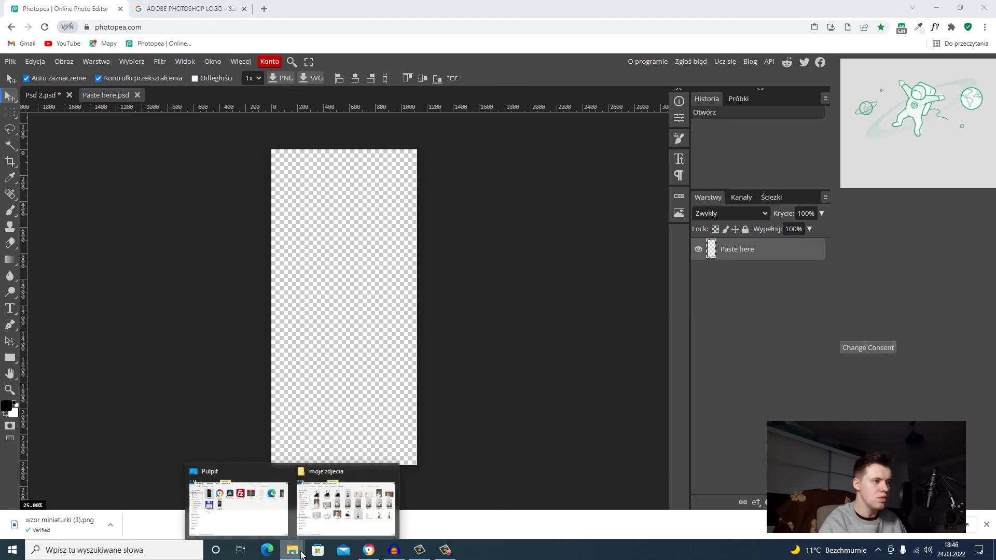
pyautogui.click(325, 503)
pyautogui.click(763, 109)
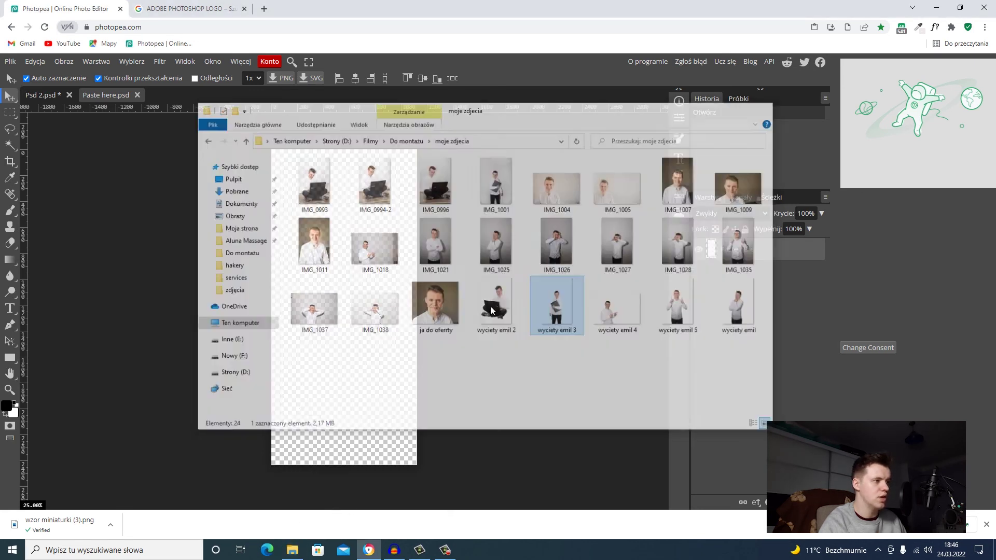
pyautogui.click(293, 550)
pyautogui.moveTo(554, 229); pyautogui.dragTo(377, 310)
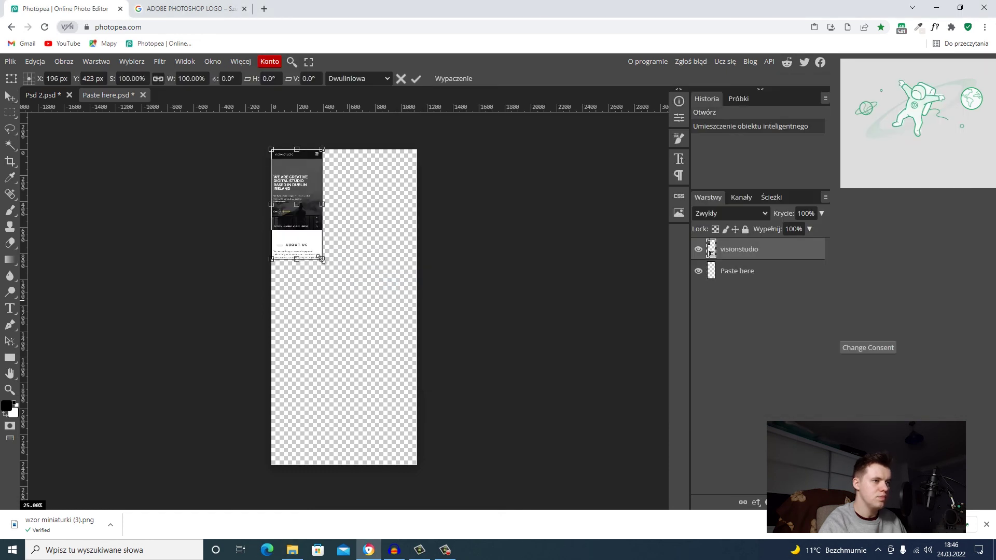
# Scale visionstudio to fill the screen, save it into the mockup, and close the tab
pyautogui.moveTo(320, 259); pyautogui.dragTo(356, 329)
pyautogui.moveTo(325, 280); pyautogui.dragTo(340, 308)
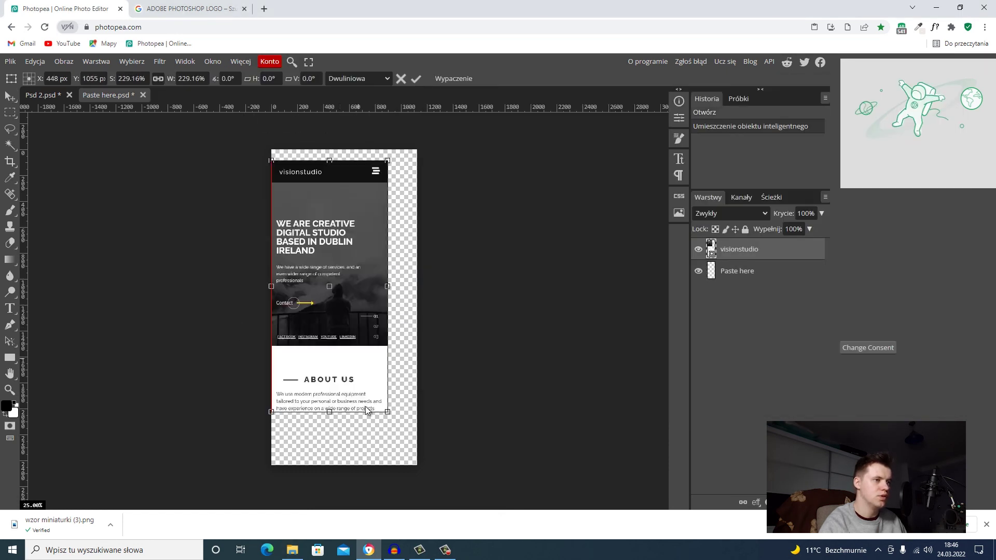
pyautogui.moveTo(393, 209); pyautogui.dragTo(415, 171)
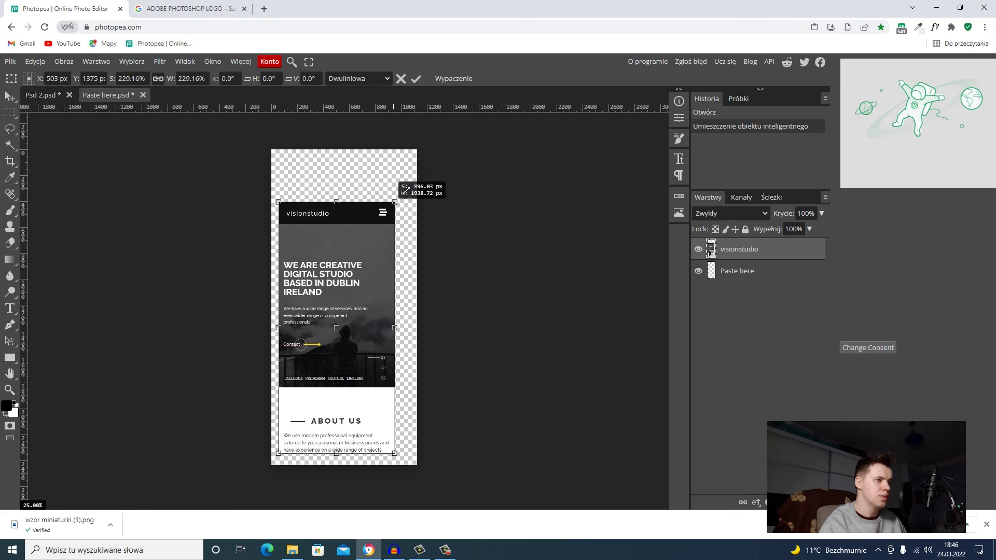
pyautogui.moveTo(366, 248); pyautogui.dragTo(375, 235)
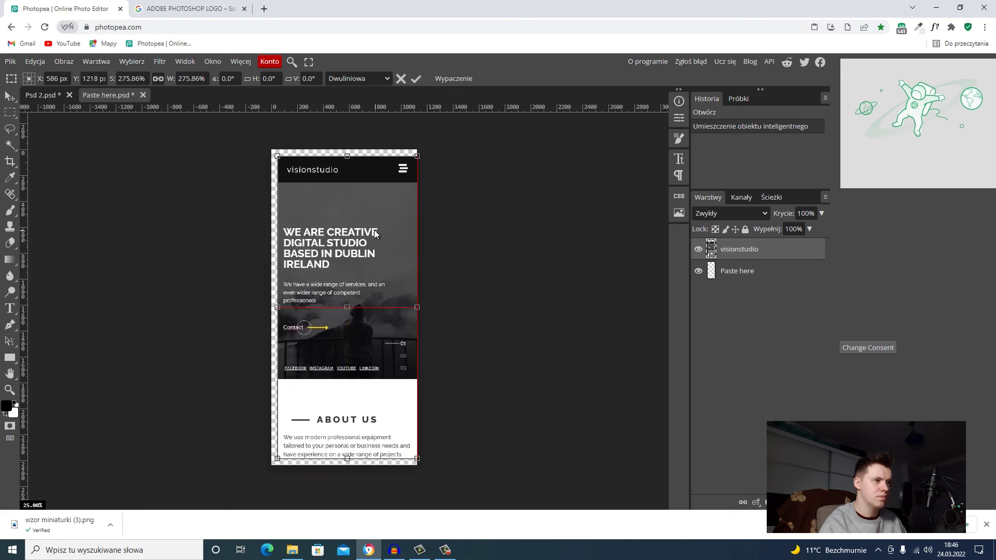
pyautogui.moveTo(414, 162); pyautogui.dragTo(418, 150)
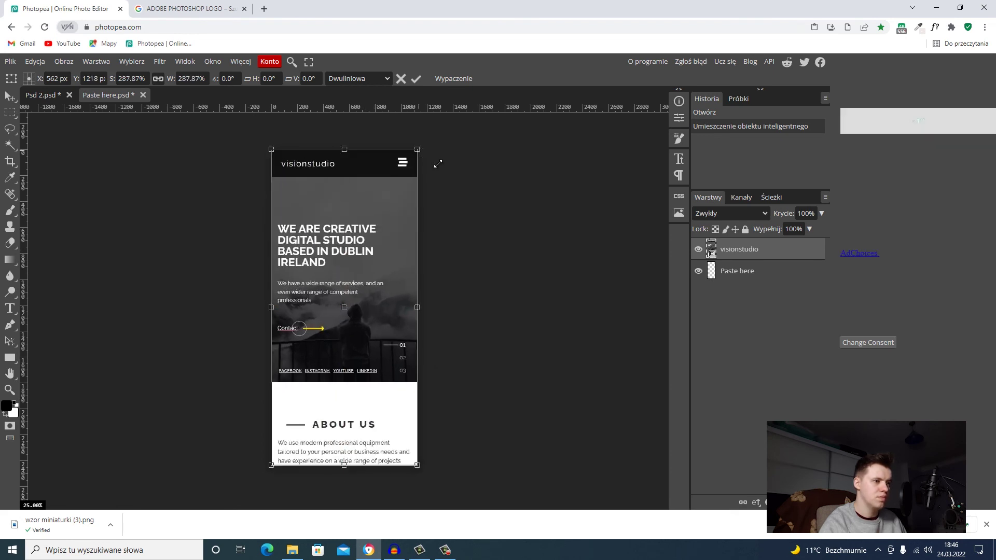
pyautogui.press('Return')
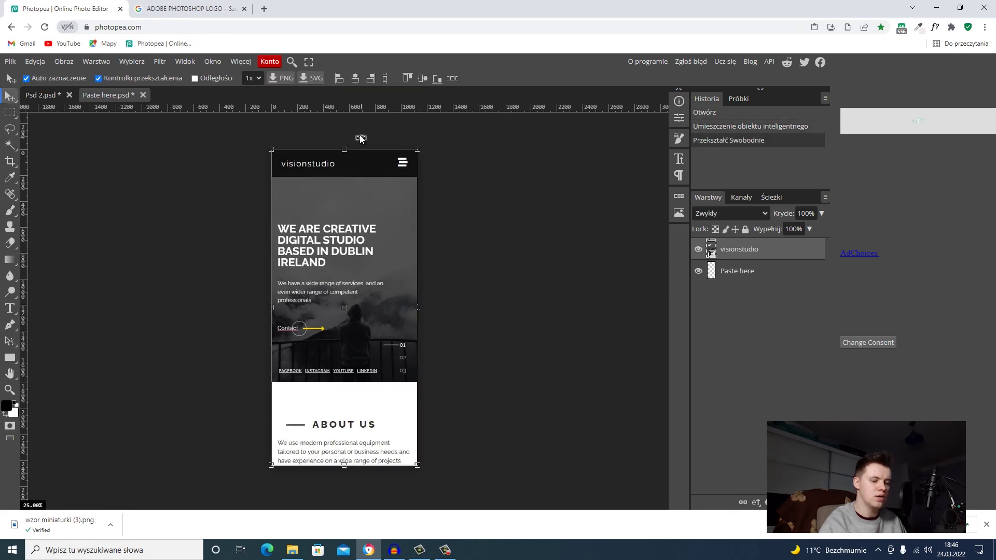
pyautogui.hotkey('ctrl', 's')
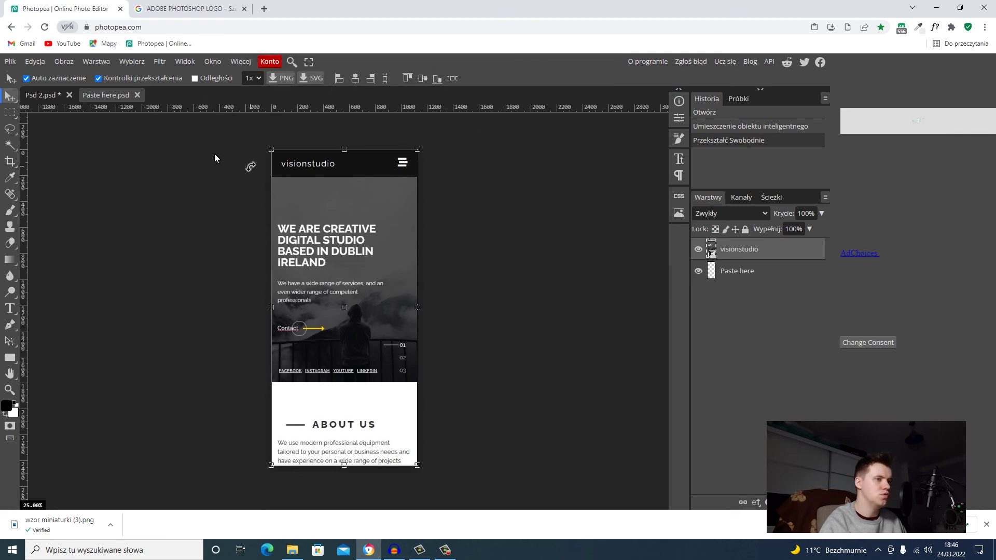
pyautogui.click(138, 95)
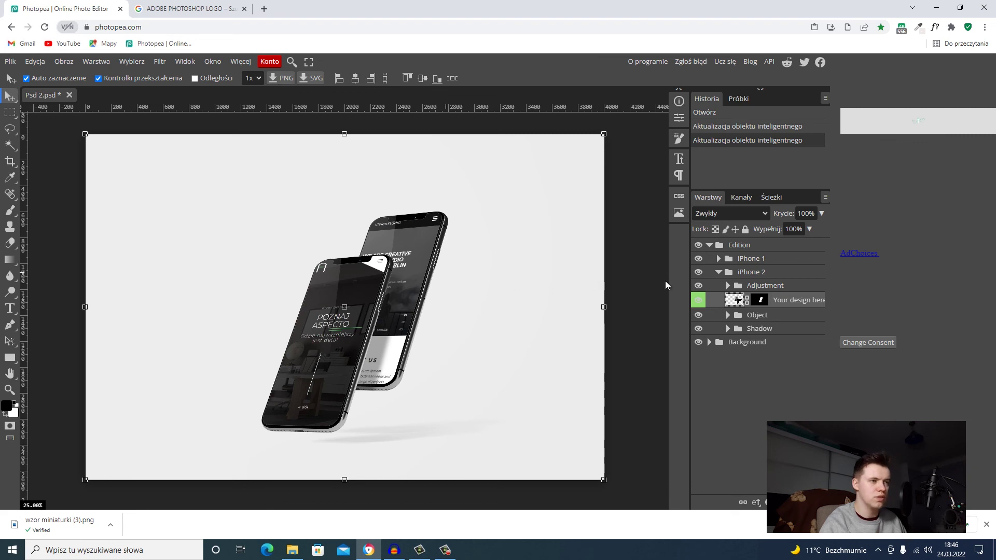
# Delete the Background layer, export the mockup as transparent 'Psd 2 (1).png', and preview it
pyautogui.click(752, 343)
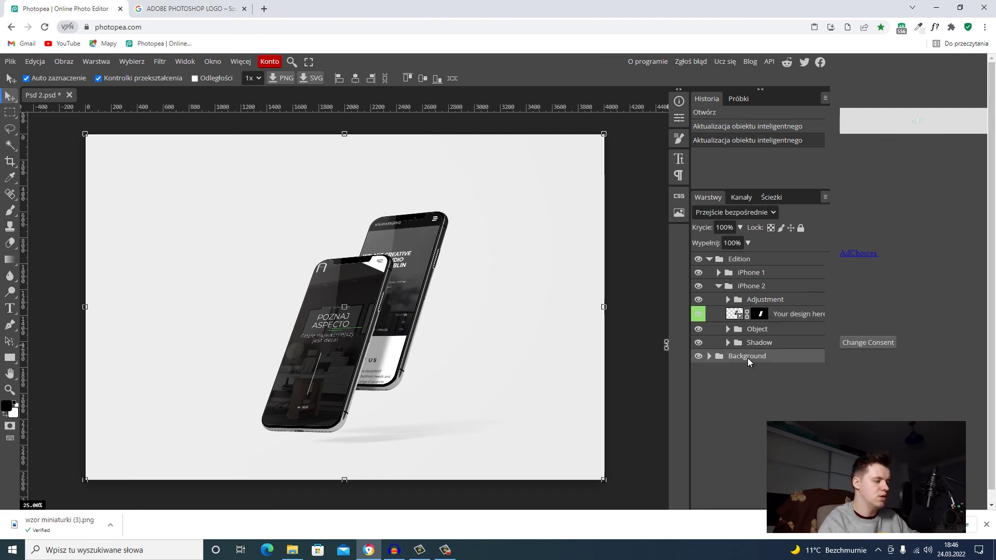
pyautogui.press('Delete')
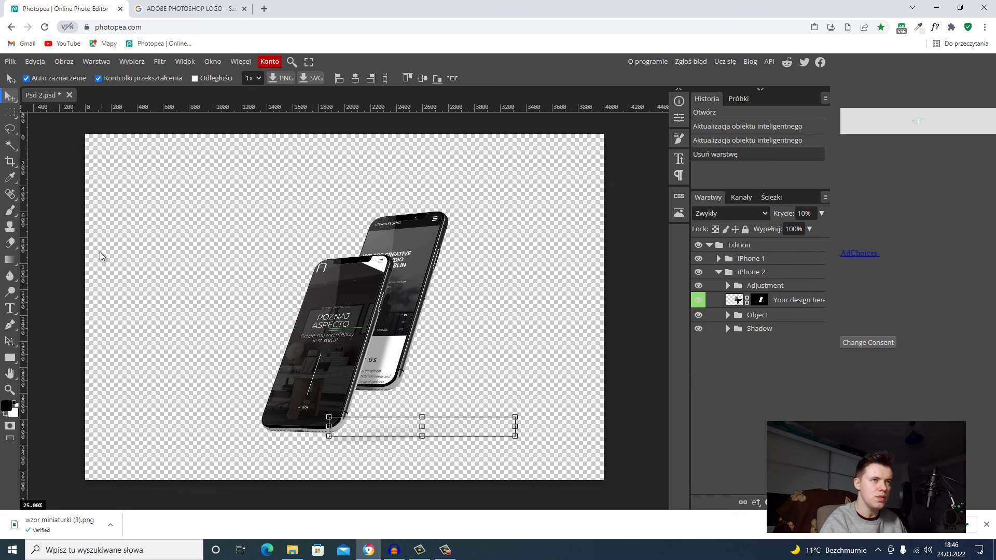
pyautogui.click(14, 62)
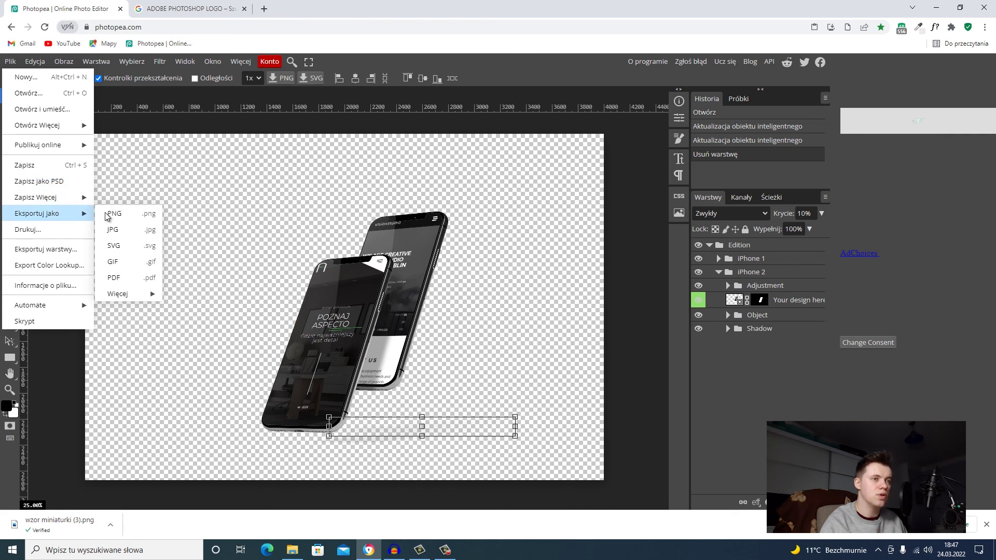
pyautogui.moveTo(36, 213)
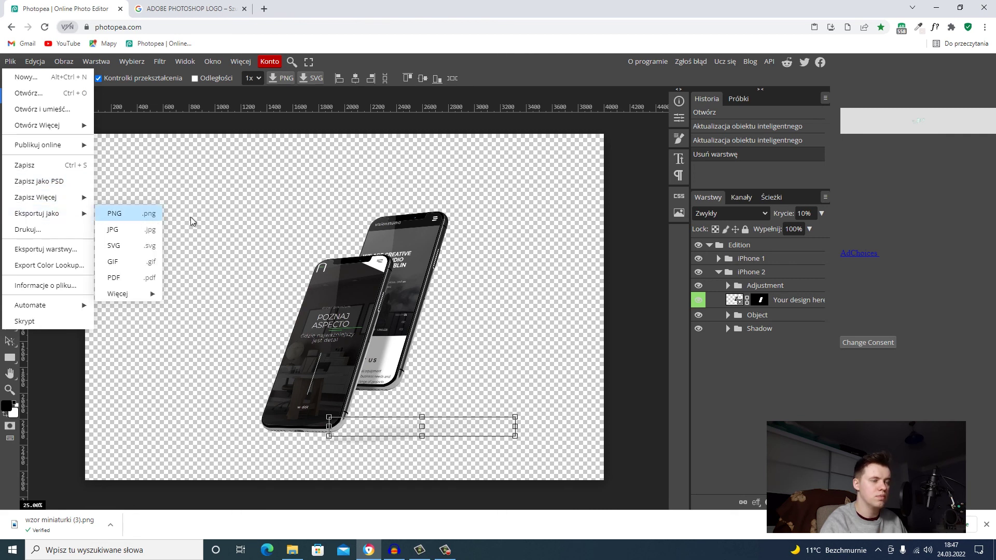
pyautogui.click(115, 214)
pyautogui.click(387, 292)
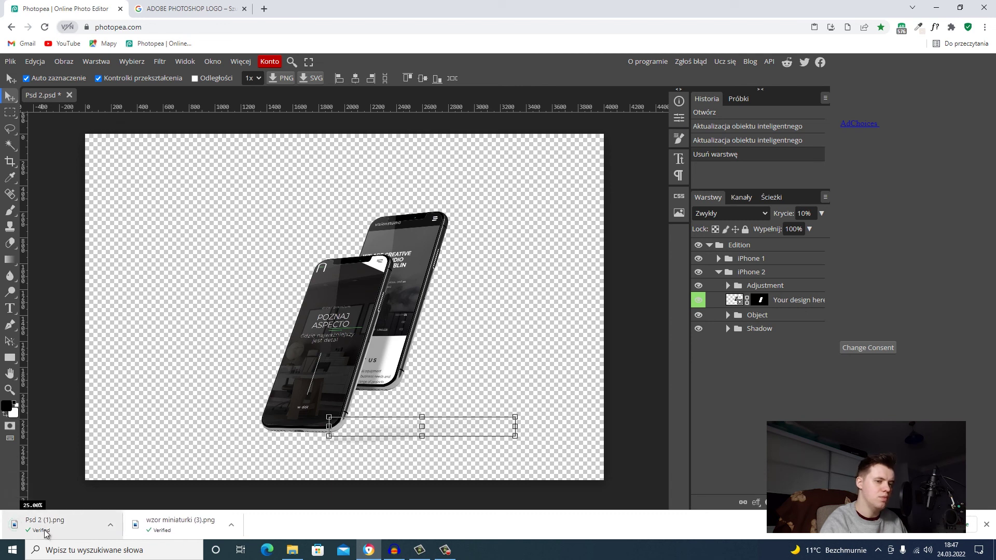
pyautogui.click(46, 533)
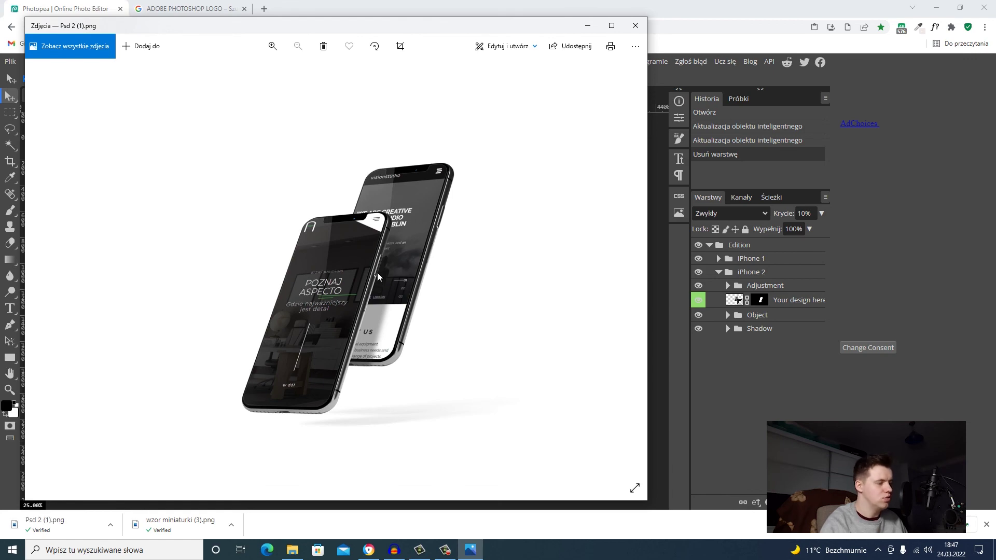
pyautogui.click(634, 26)
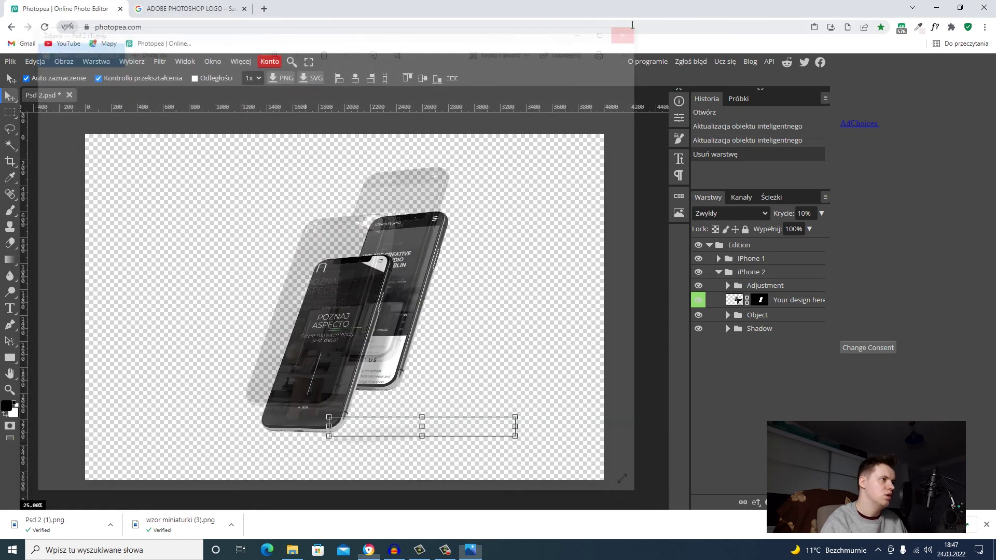